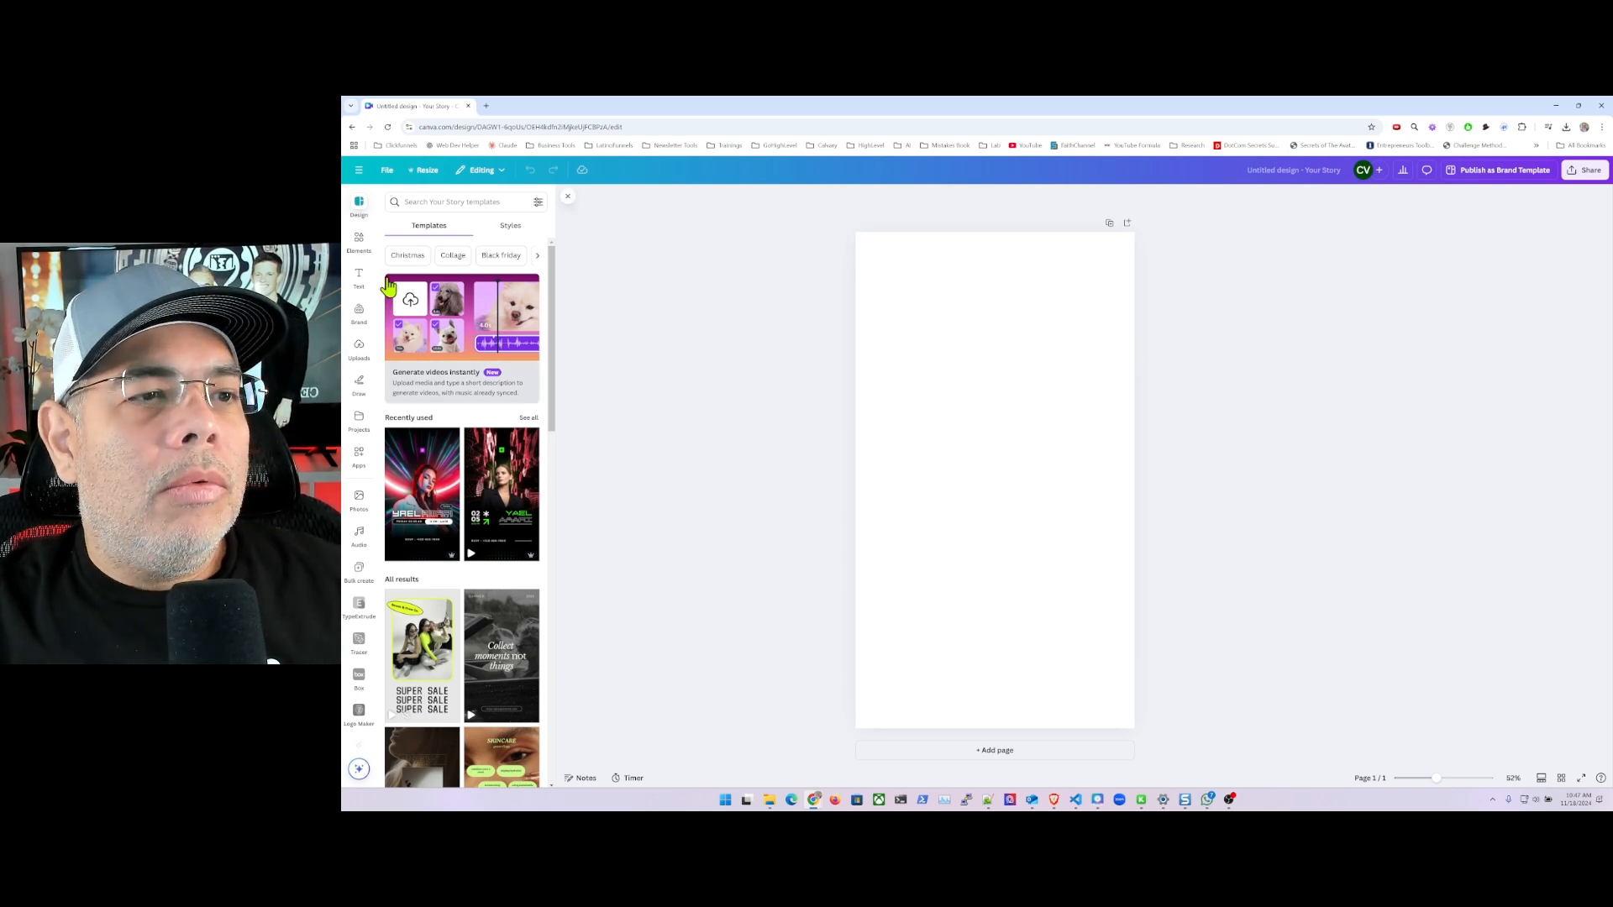
Step: Add the smartphone mockup frame to the blank page and move it to the upper part of the page
click(358, 243)
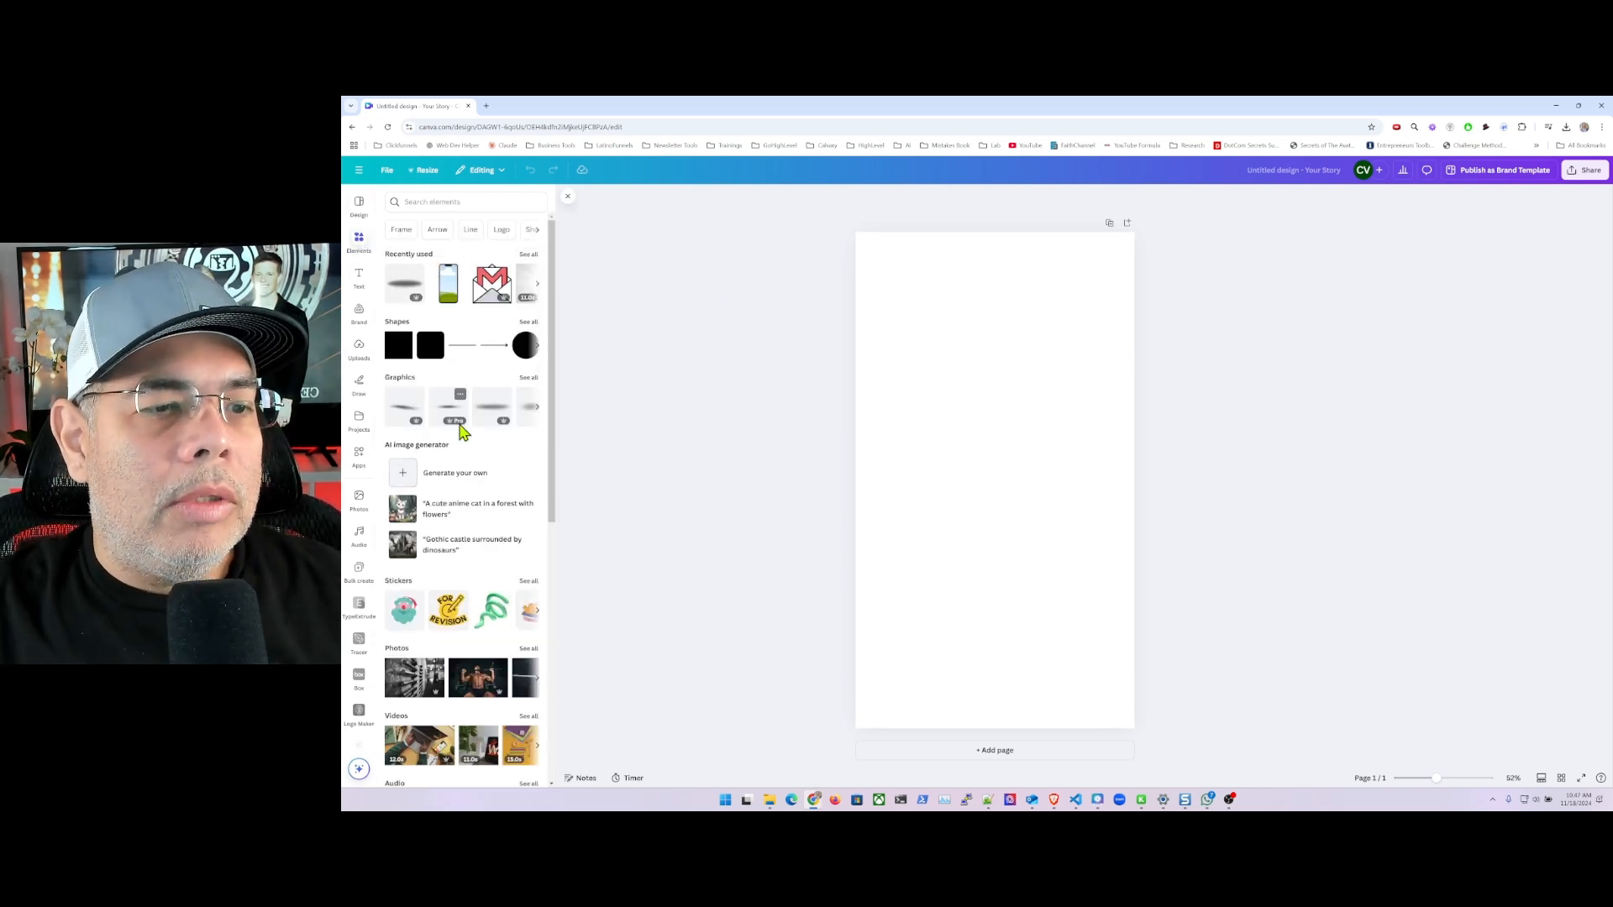
scroll(479, 465, down, 5)
scroll(479, 464, down, 3)
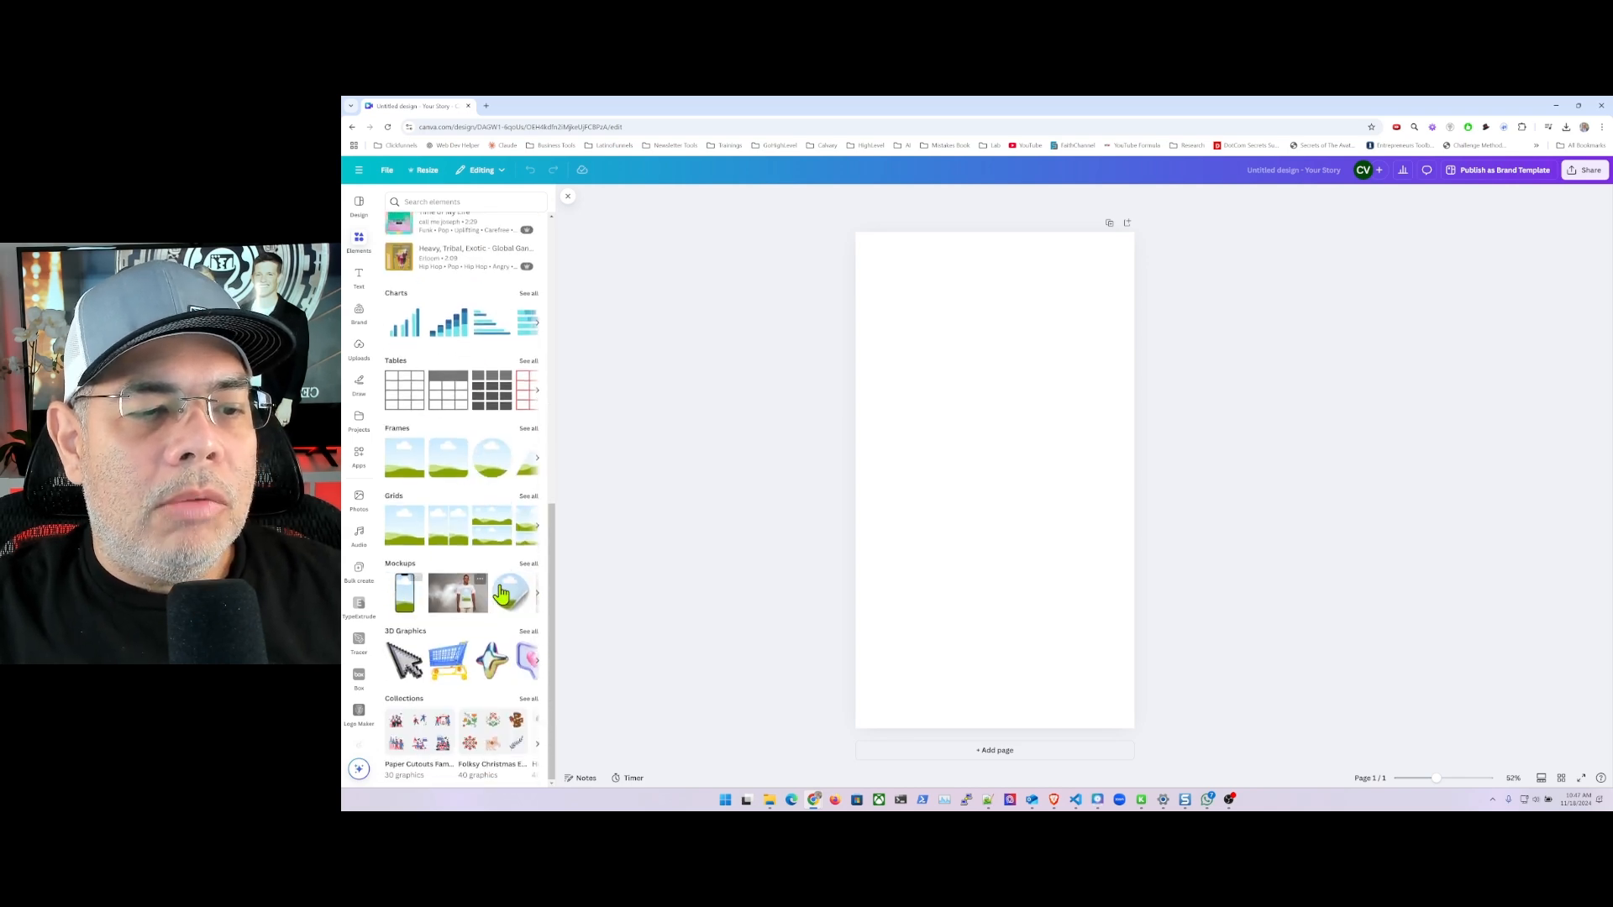
click(404, 598)
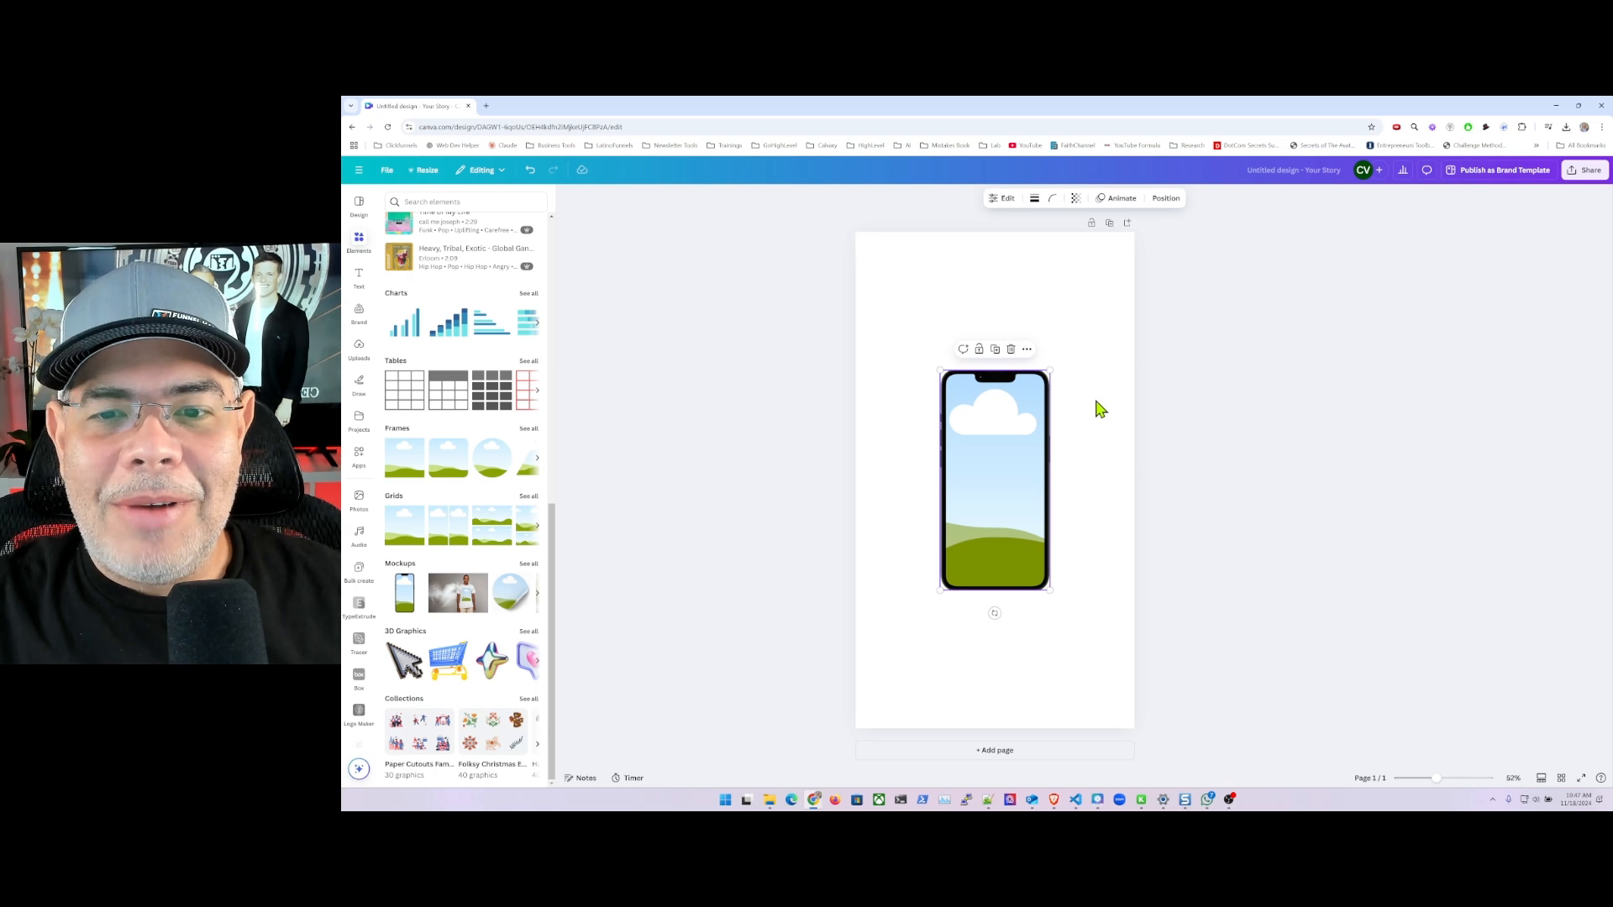
click(1113, 424)
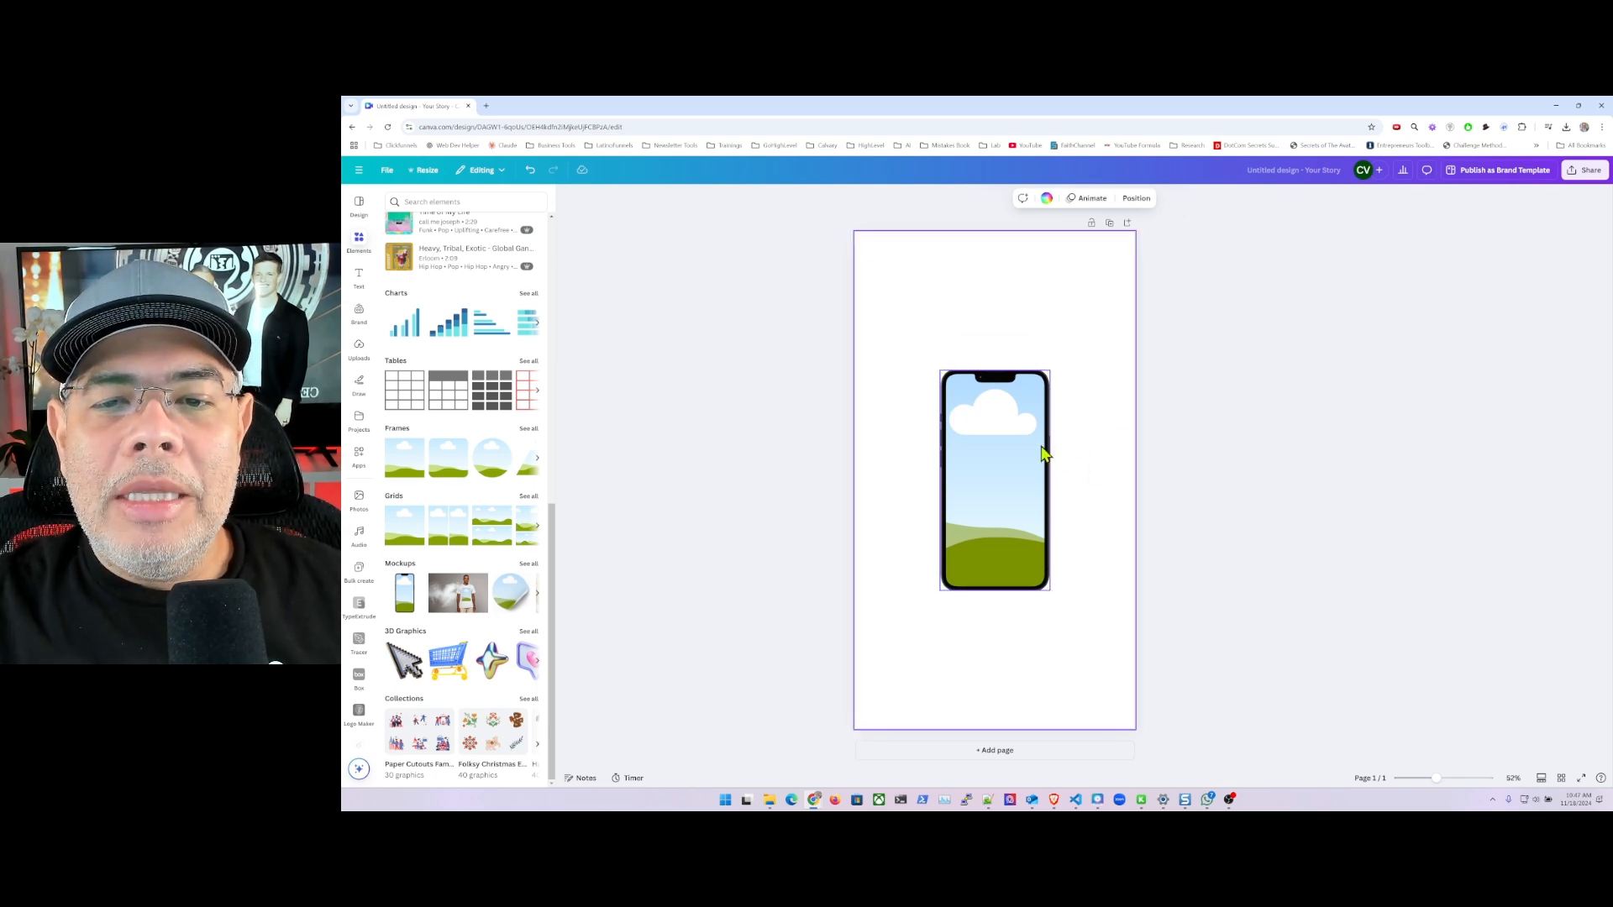
drag(1042, 454, 1006, 384)
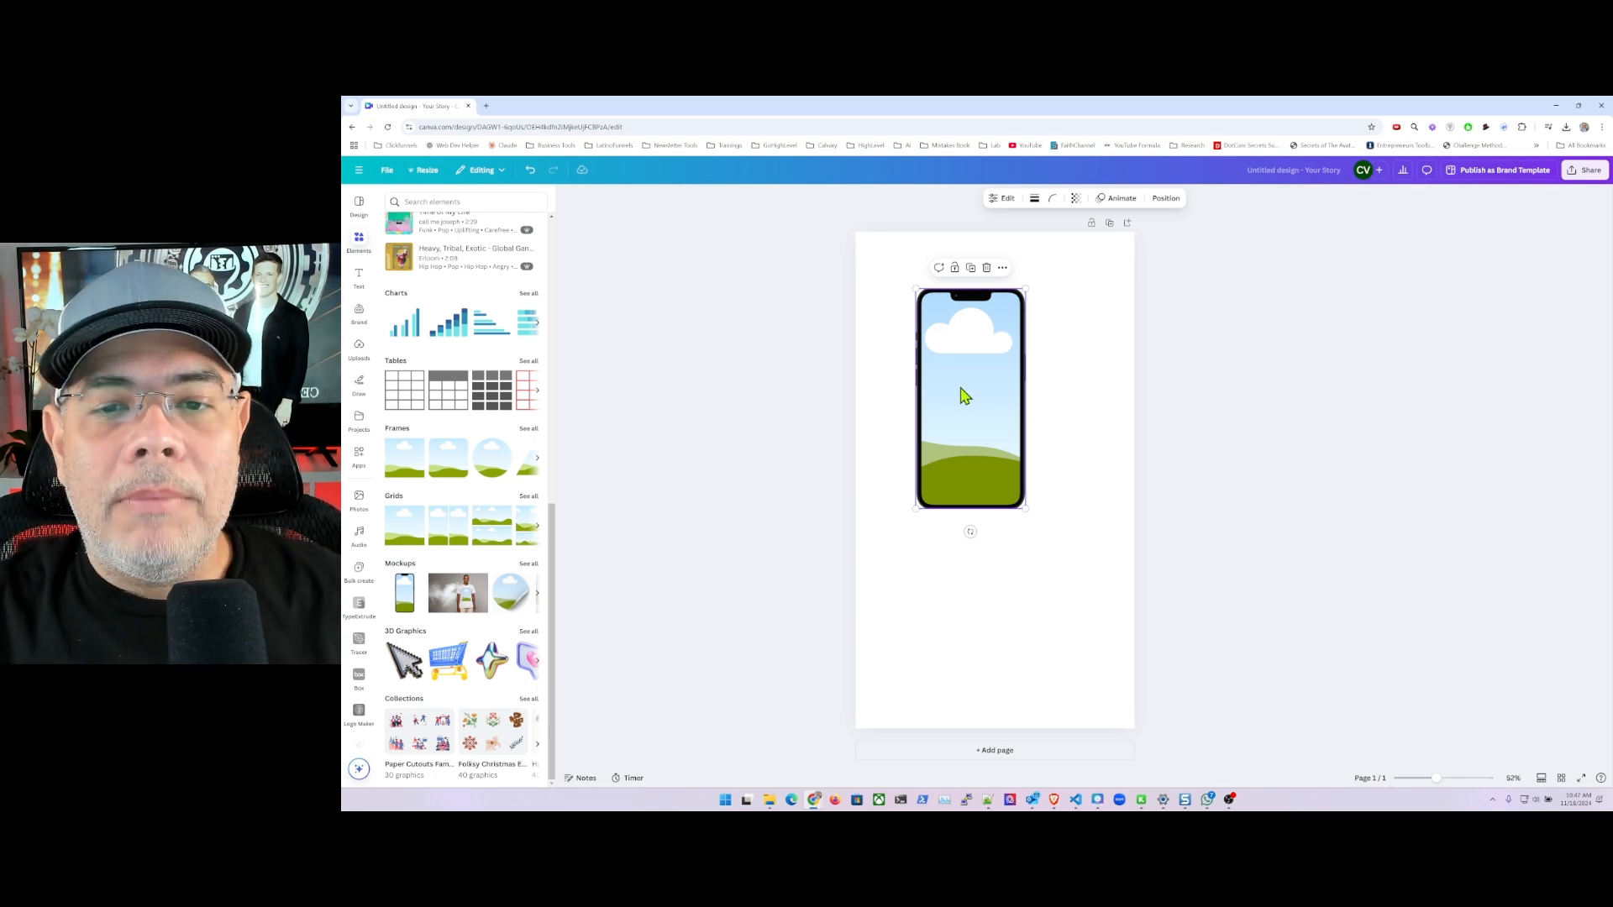
click(1083, 447)
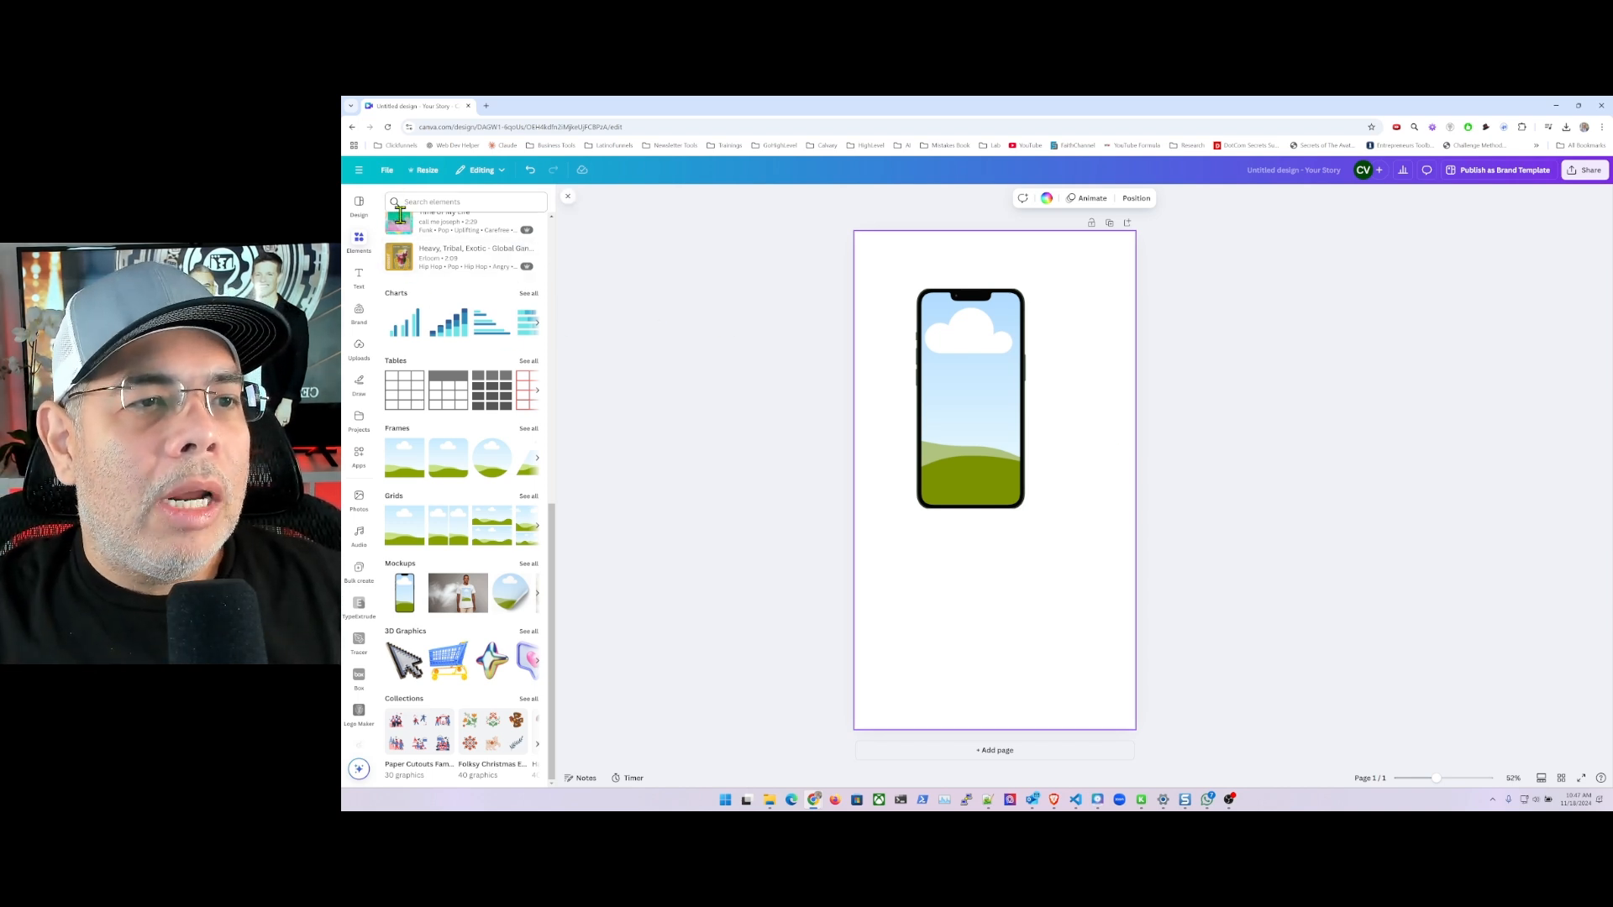
Step: Find a "shadow" graphic in the elements, add the wide blurred oval one and move it to the bottom of the page
click(359, 245)
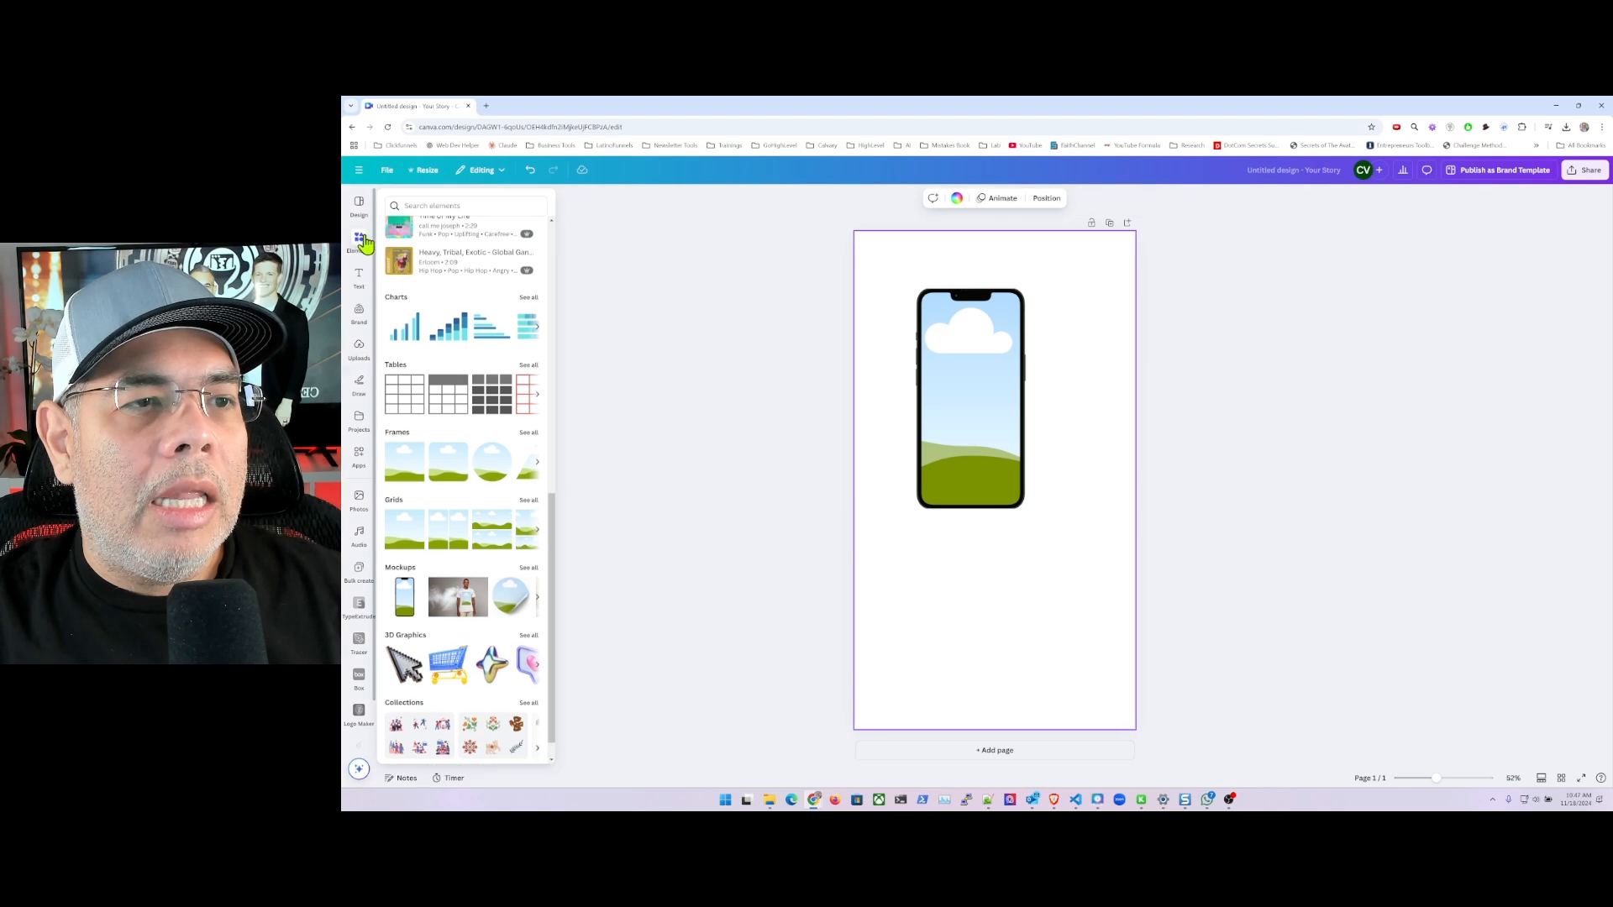
click(433, 206)
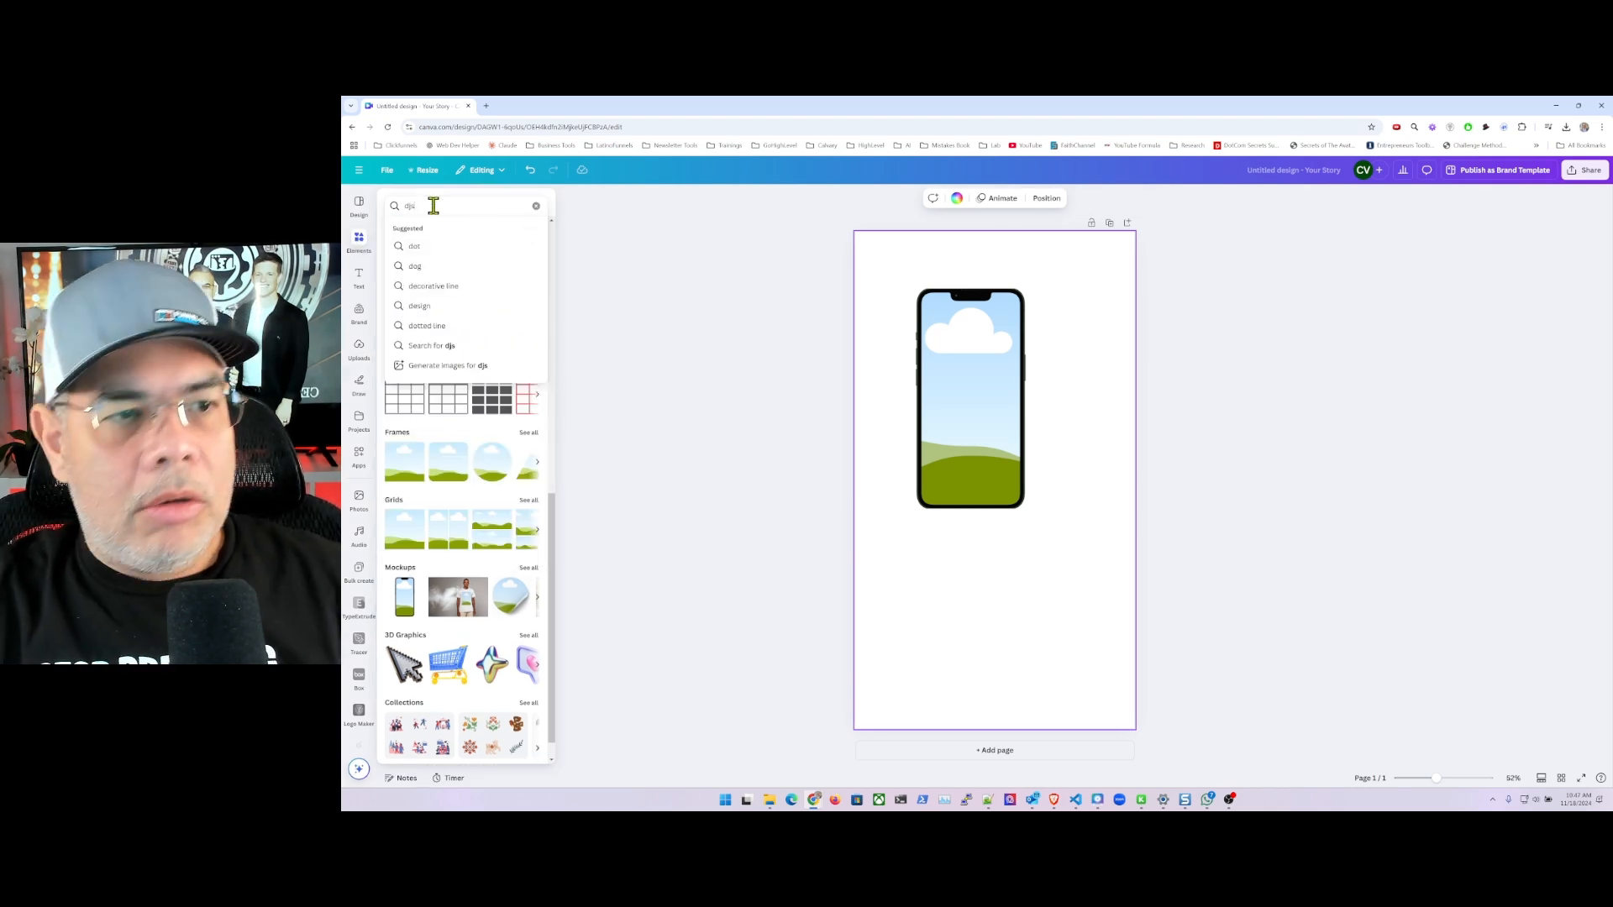
text(shadow)
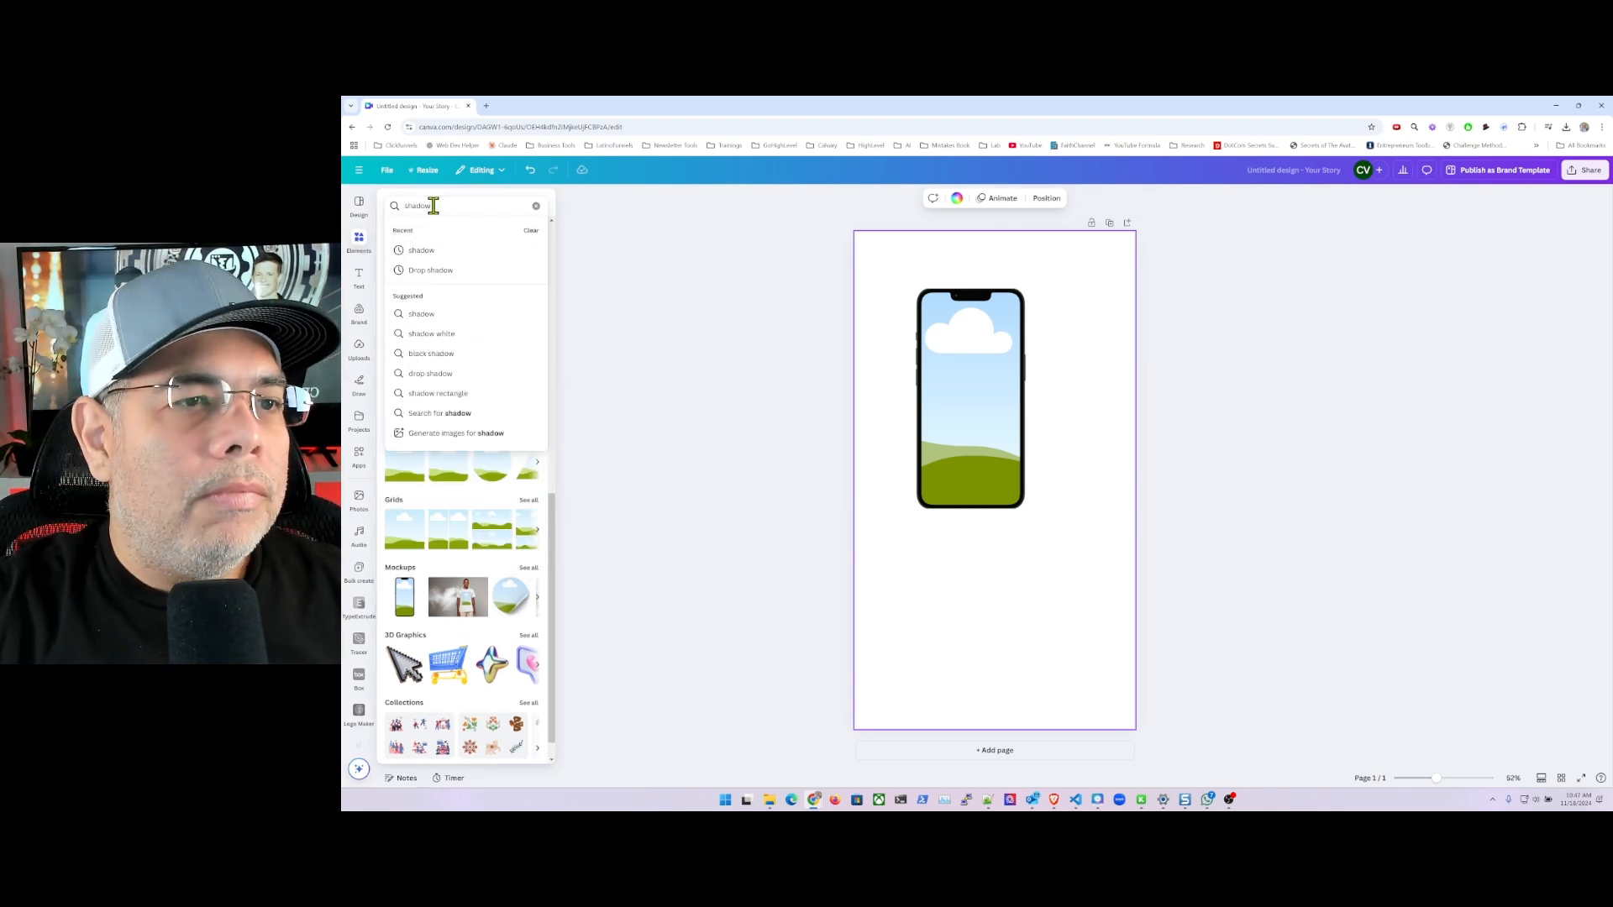
key(Return)
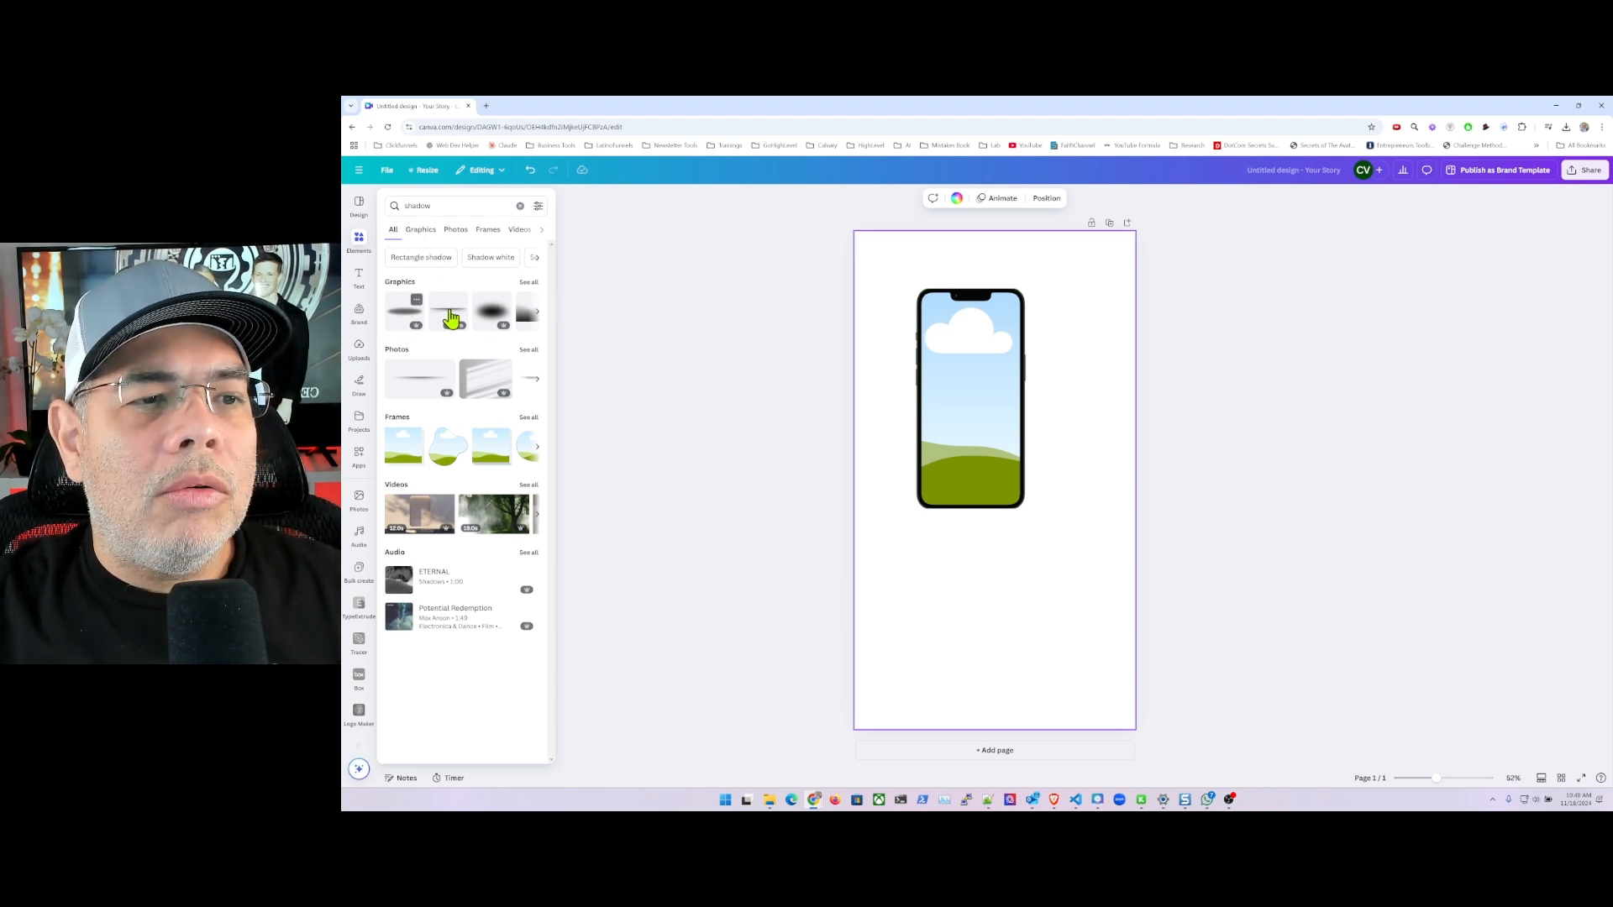
click(529, 283)
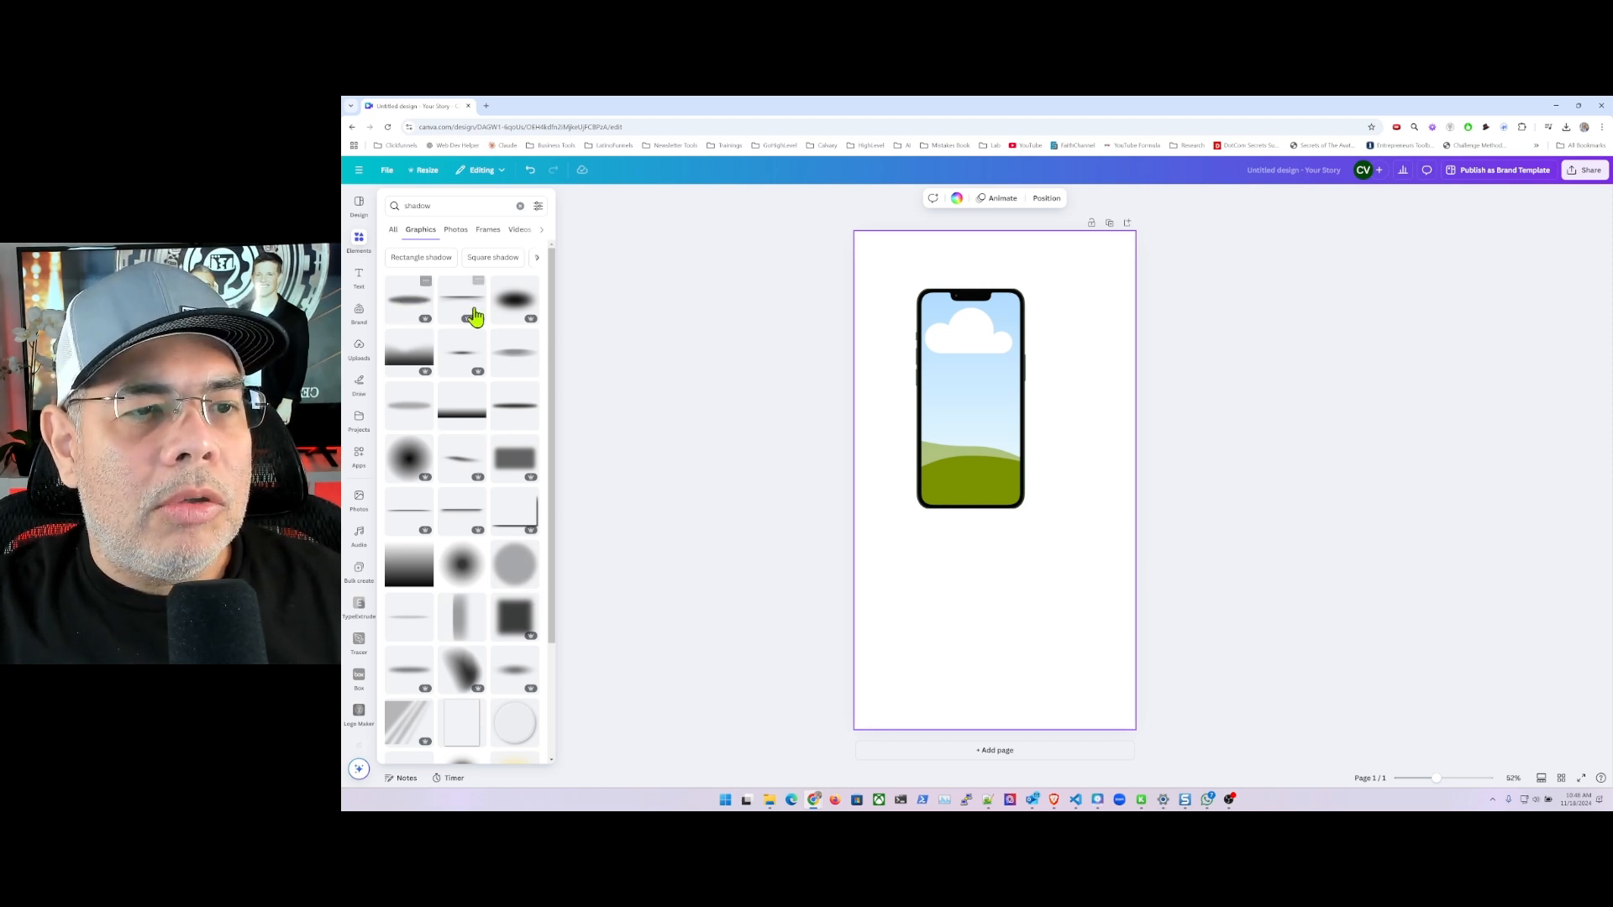
click(409, 311)
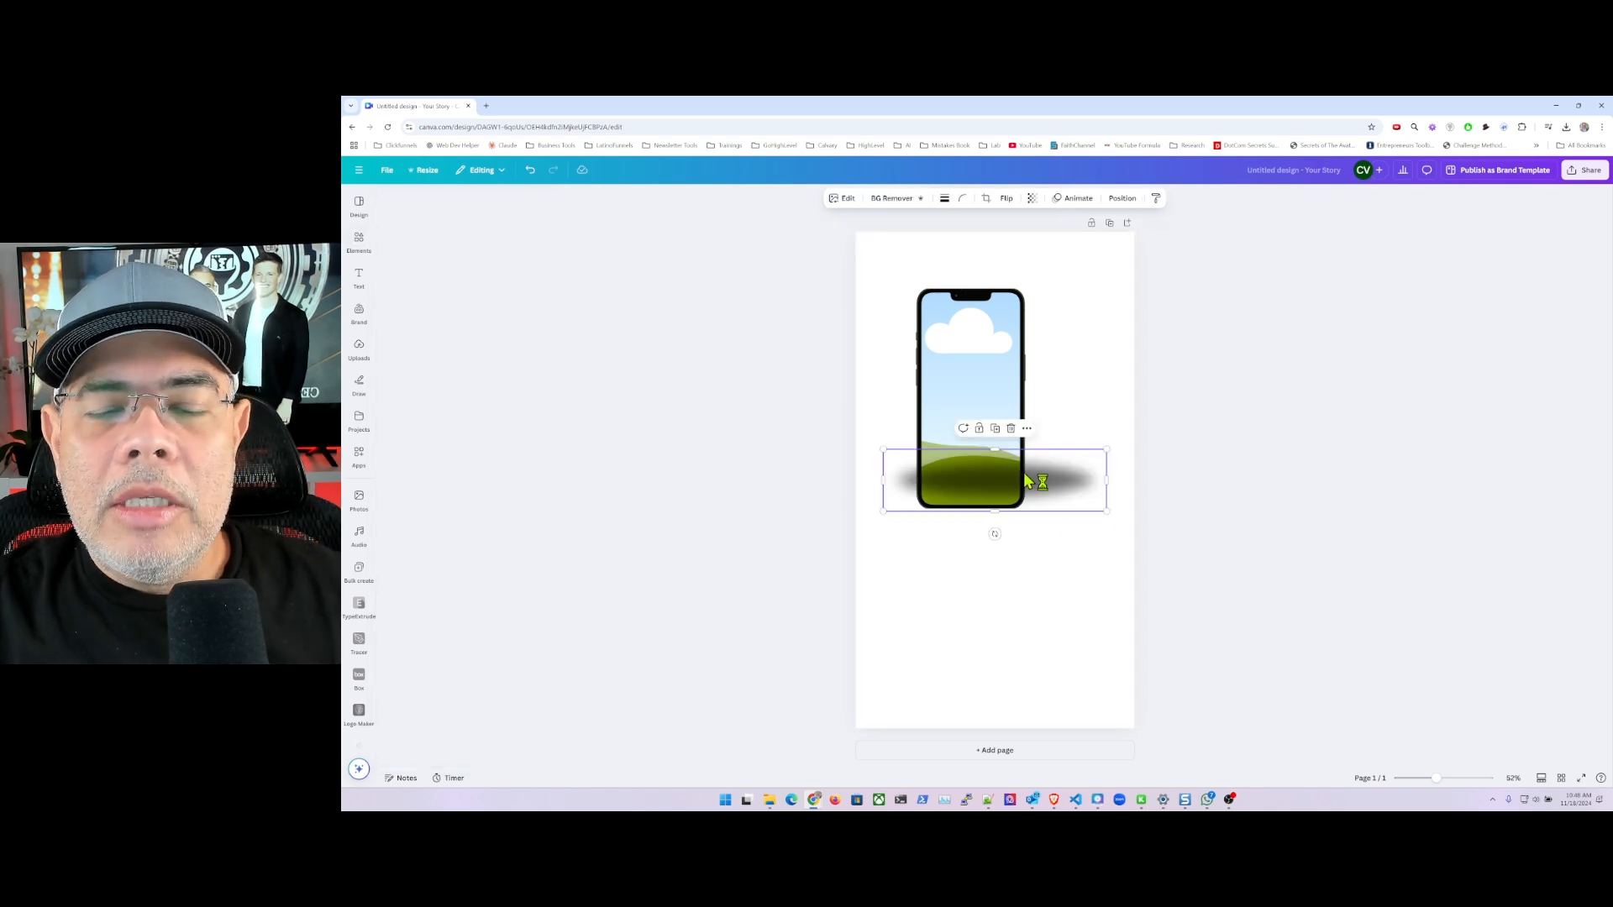
drag(1051, 475, 1053, 699)
click(1131, 645)
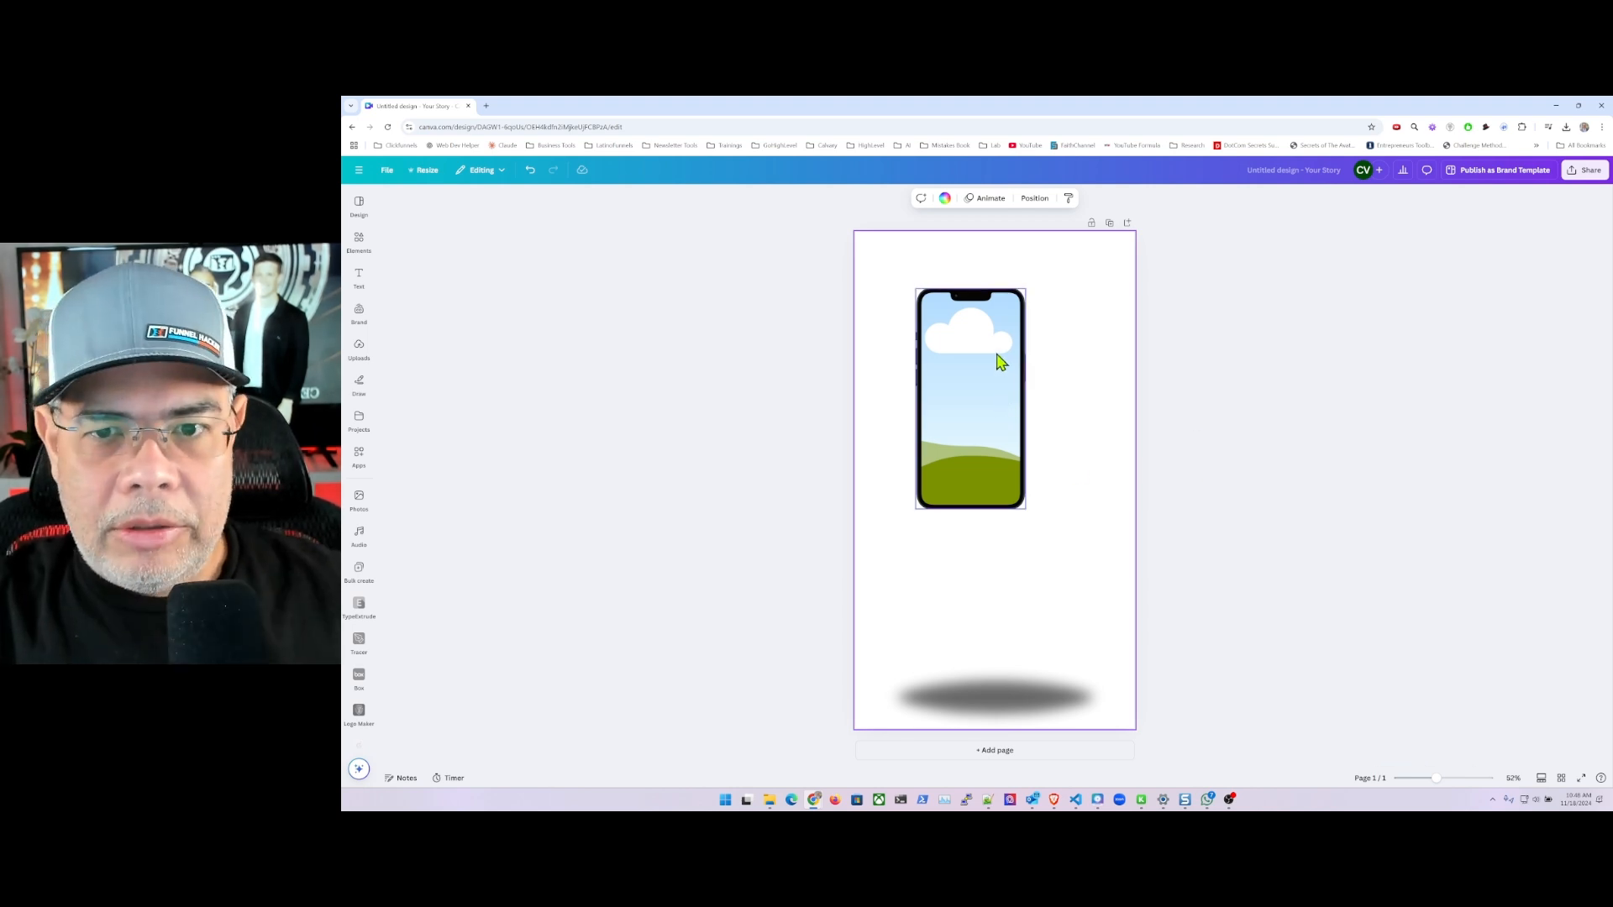
Step: Move the phone mockup down over the shadow, centred on the page, and bring it forward one layer
drag(998, 361, 1015, 559)
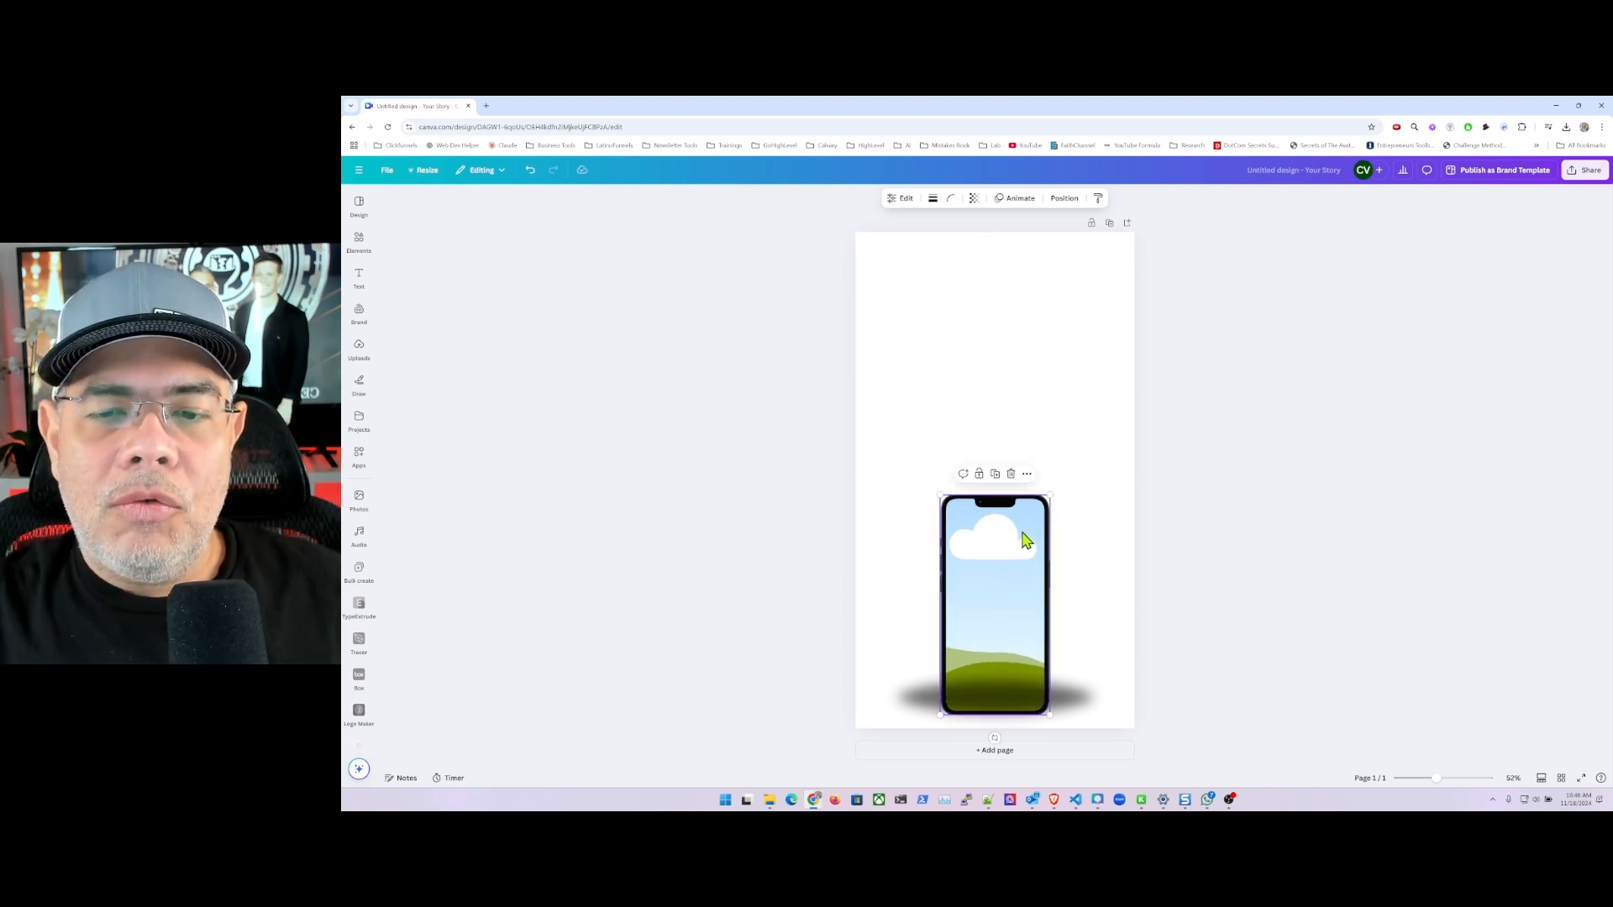
right_click(1021, 529)
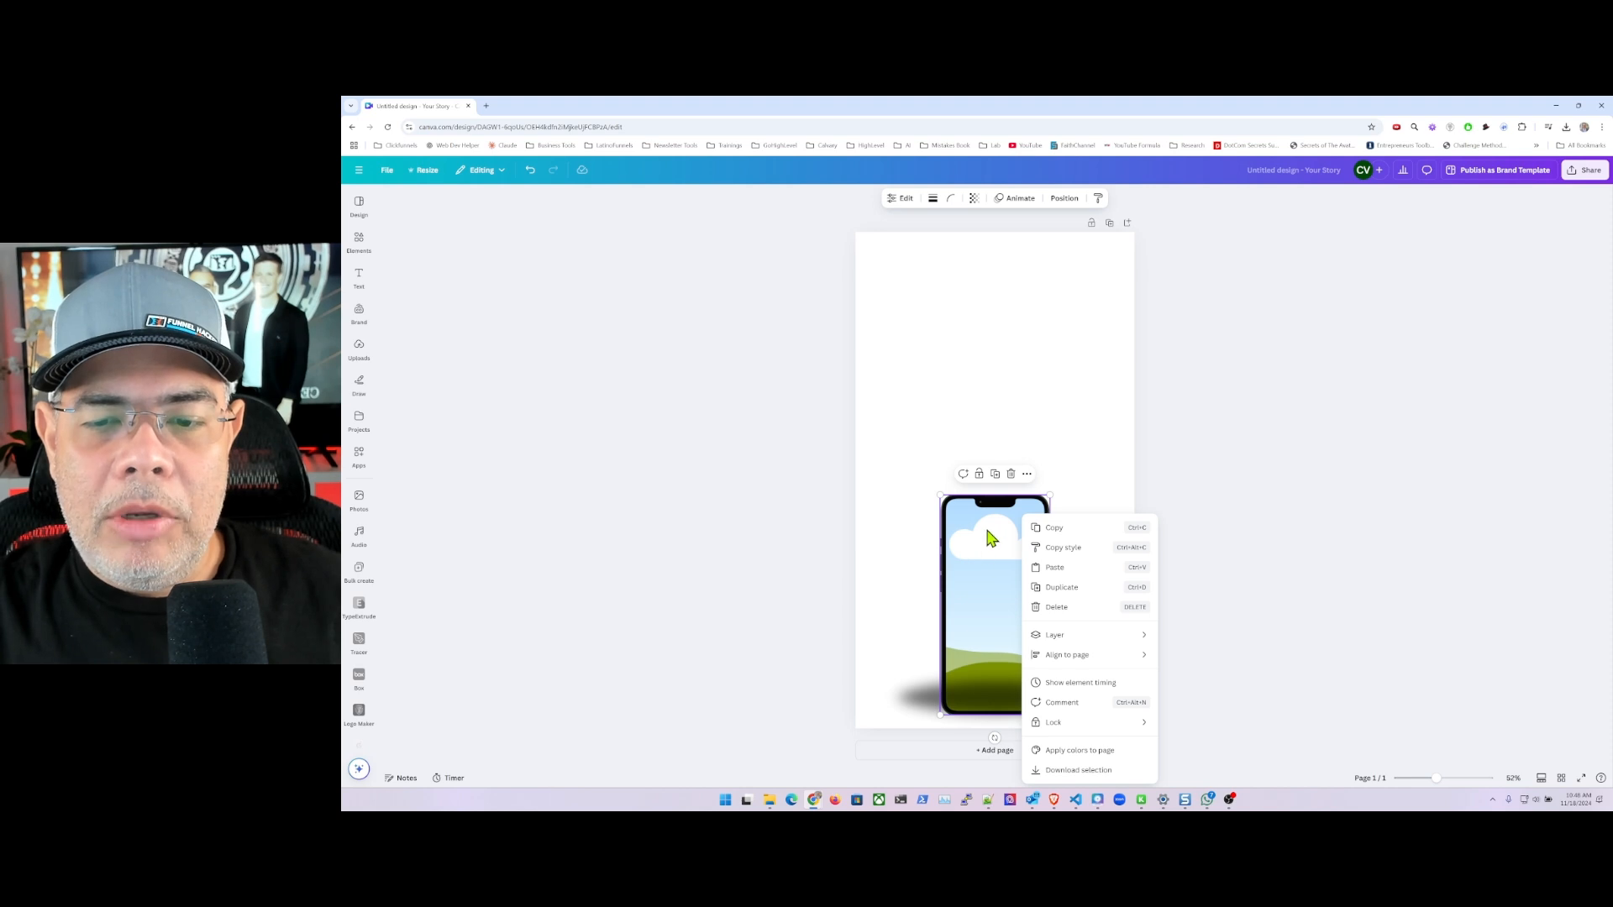
mouse_move(1097, 640)
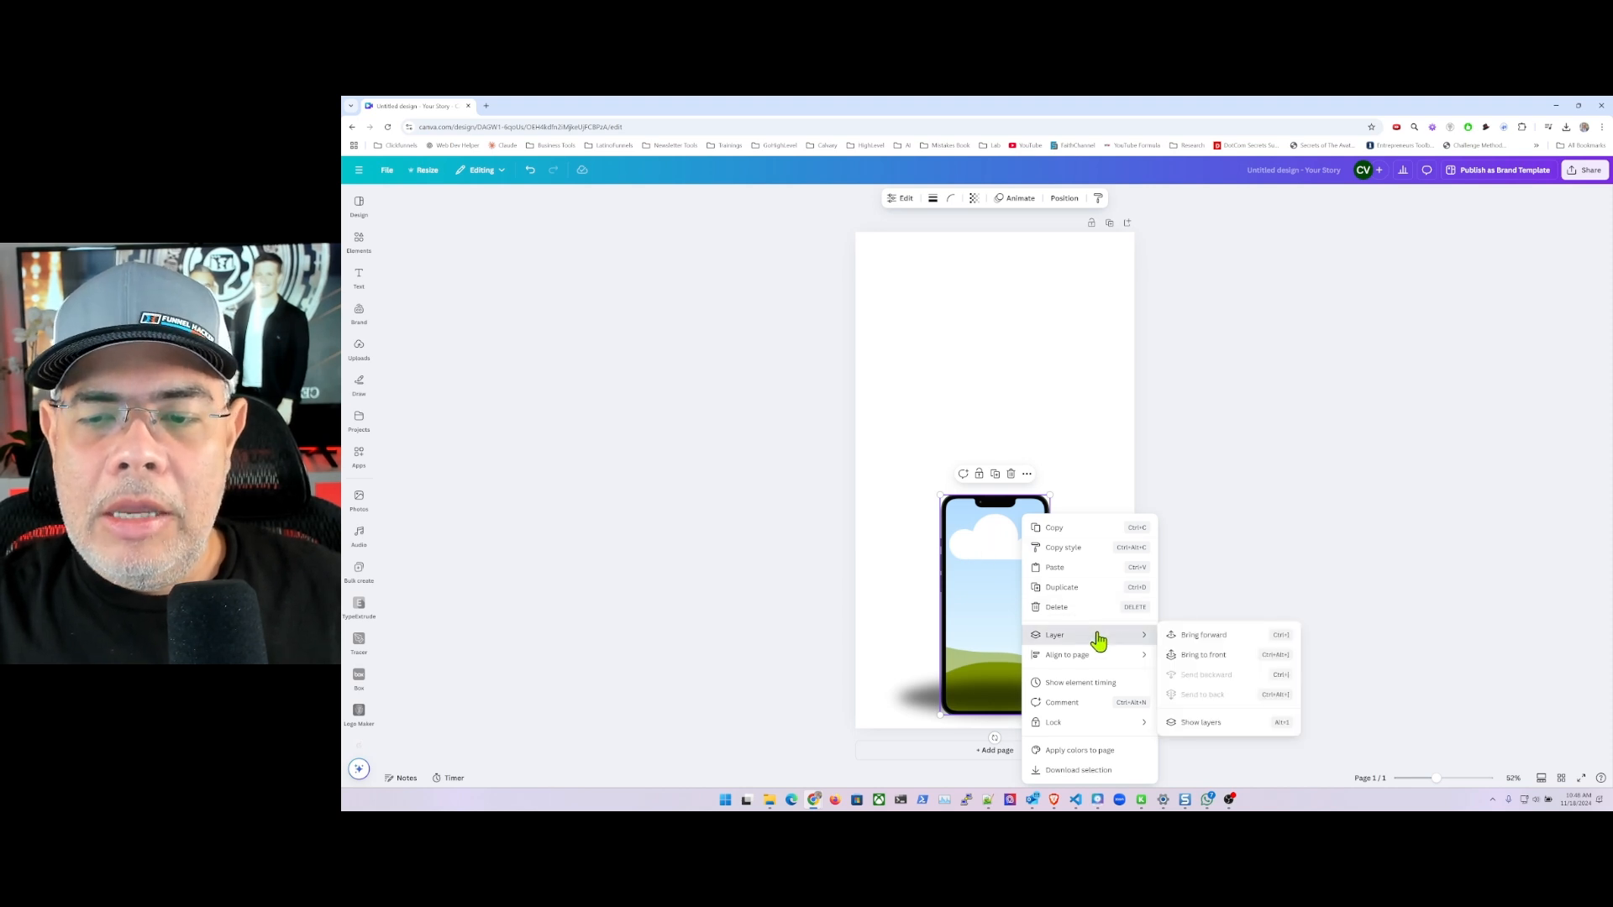
click(1204, 640)
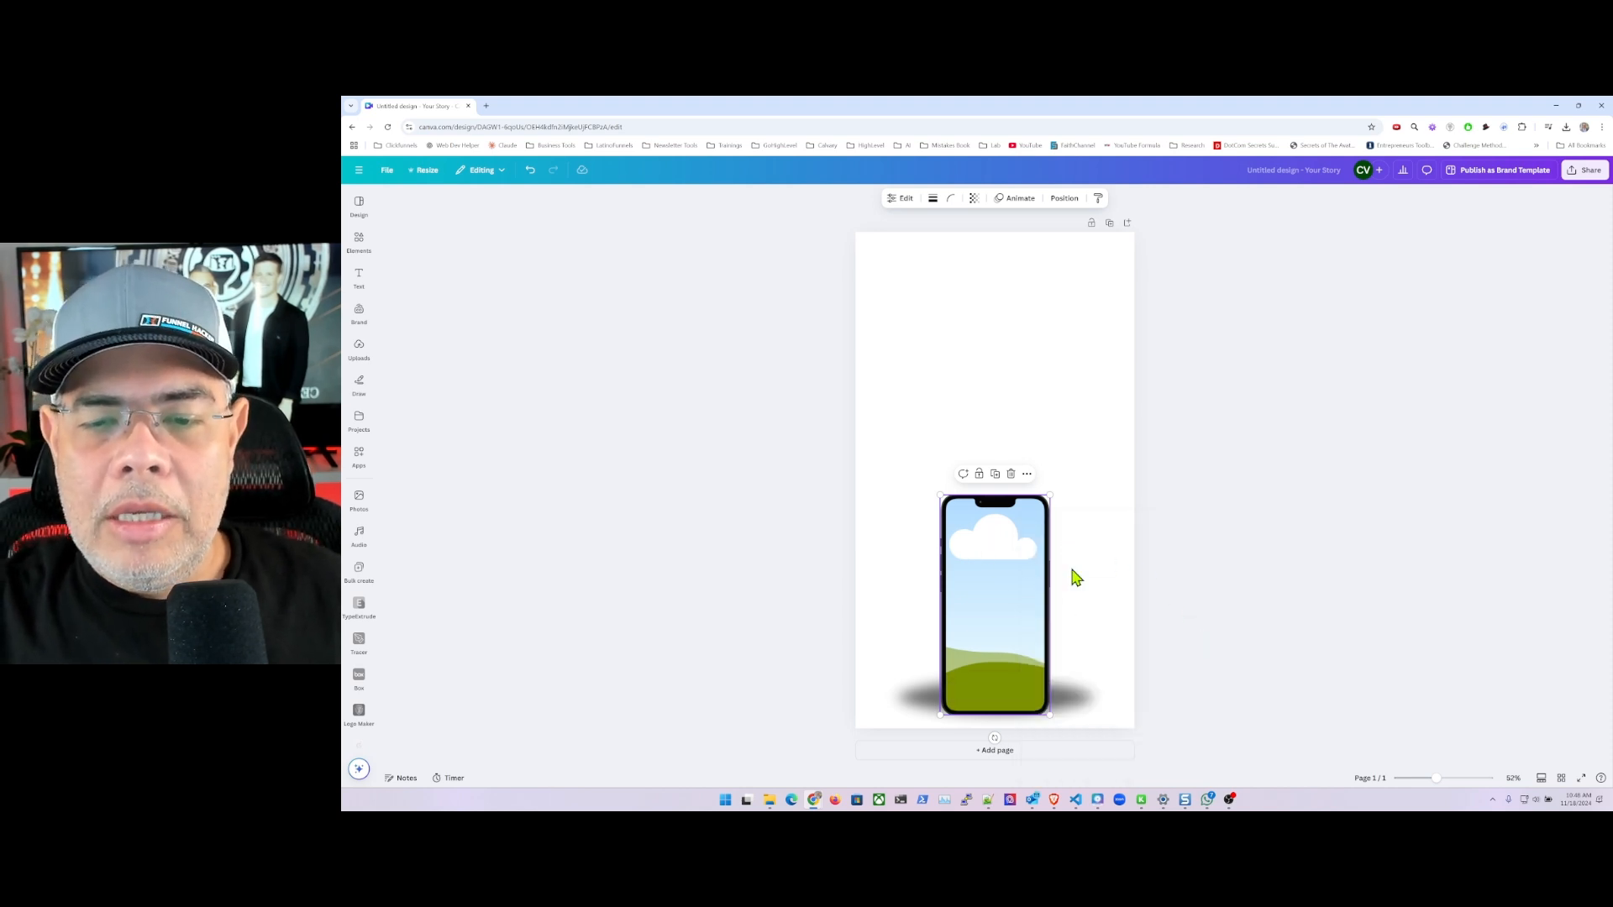
Step: Enlarge the phone mockup to nearly fill the page and centre it with its base resting on the shadow
drag(1016, 603, 1017, 574)
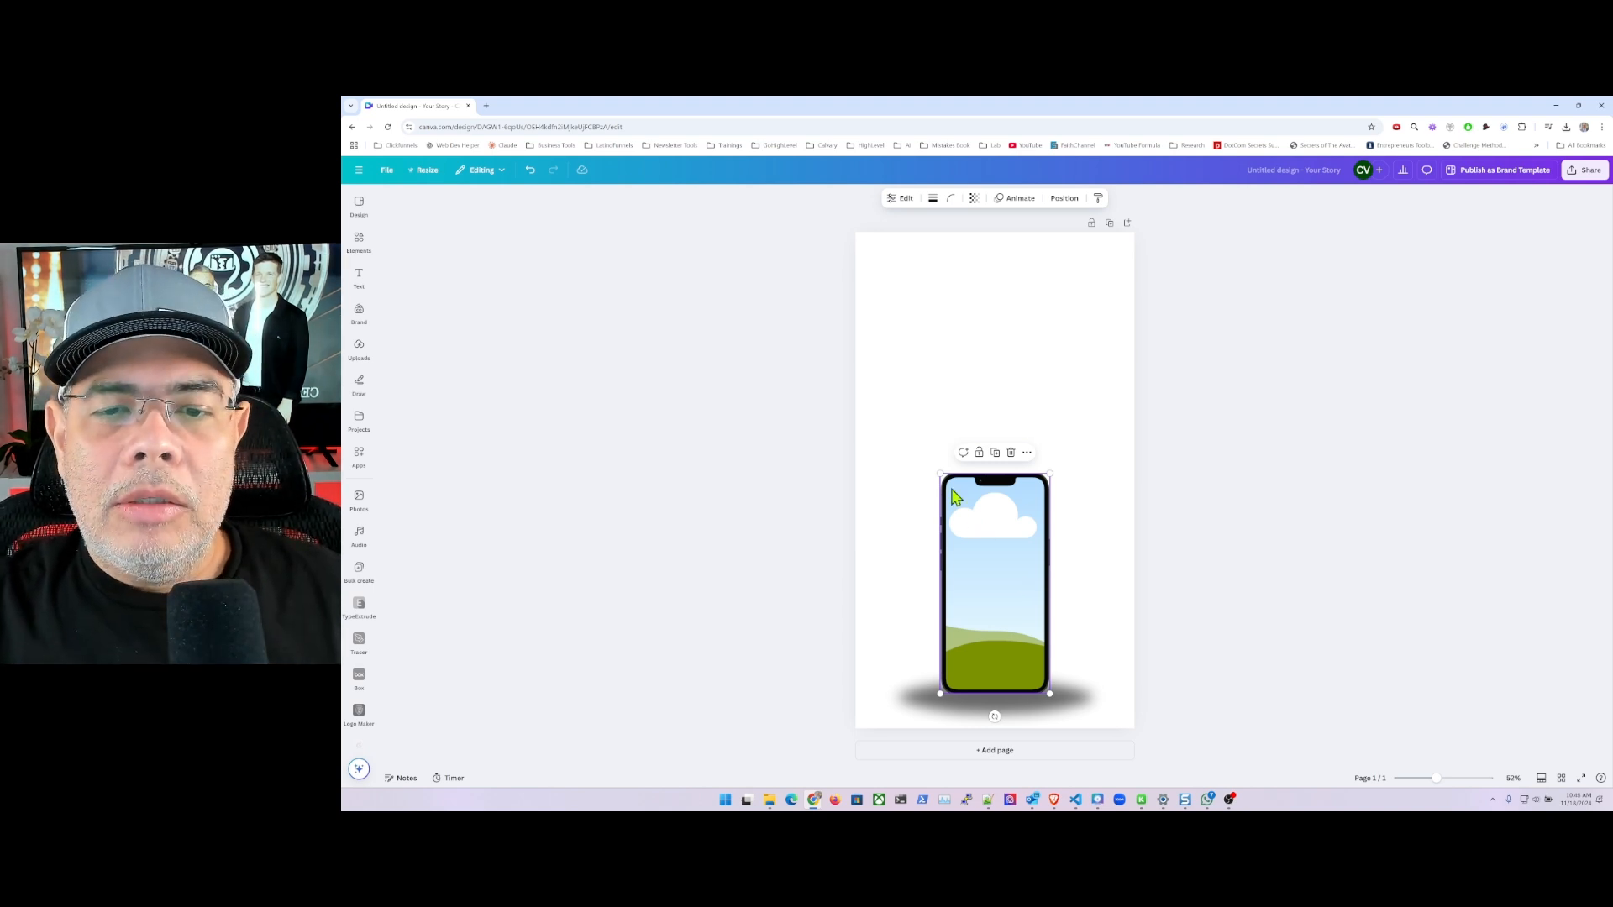
drag(938, 473, 853, 294)
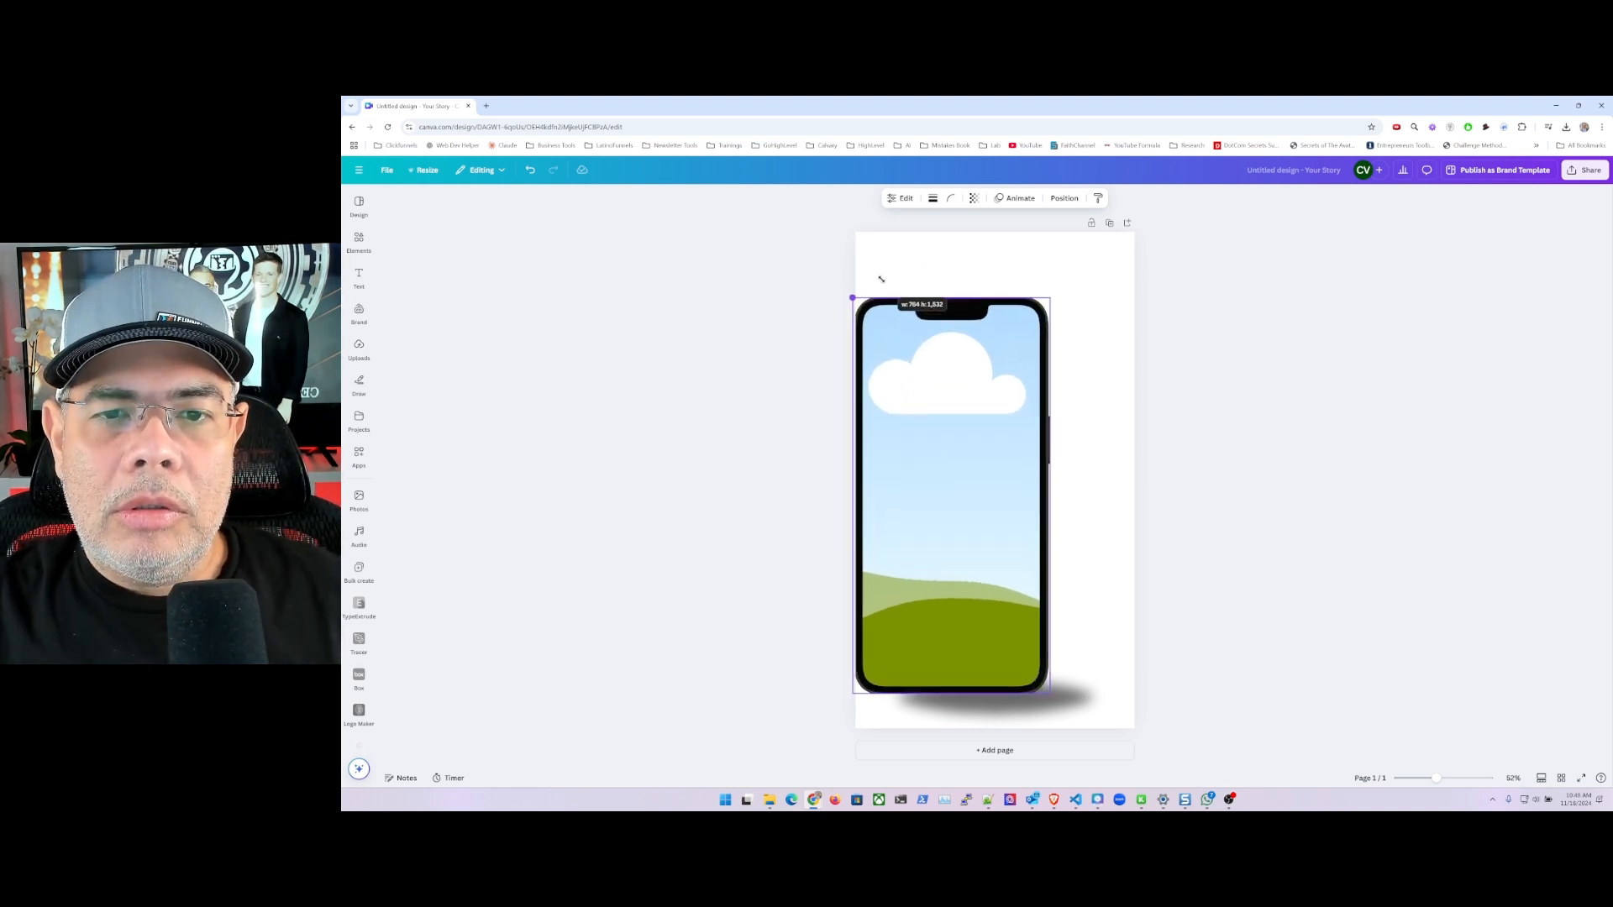
drag(964, 429, 973, 375)
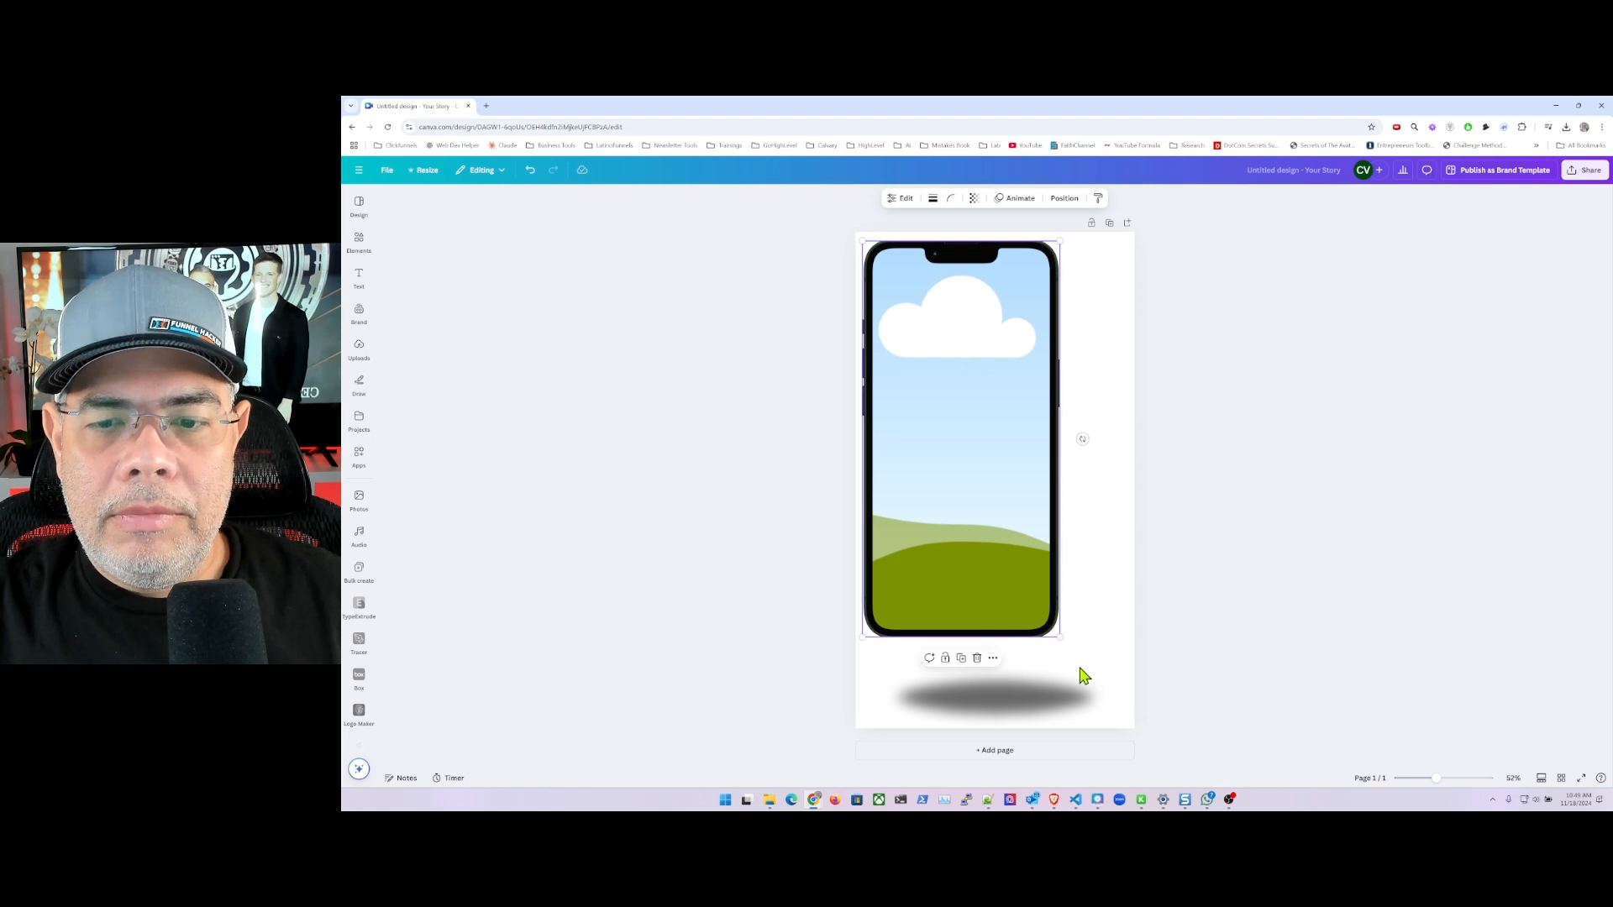
drag(1060, 641, 1080, 663)
drag(1019, 551, 1030, 560)
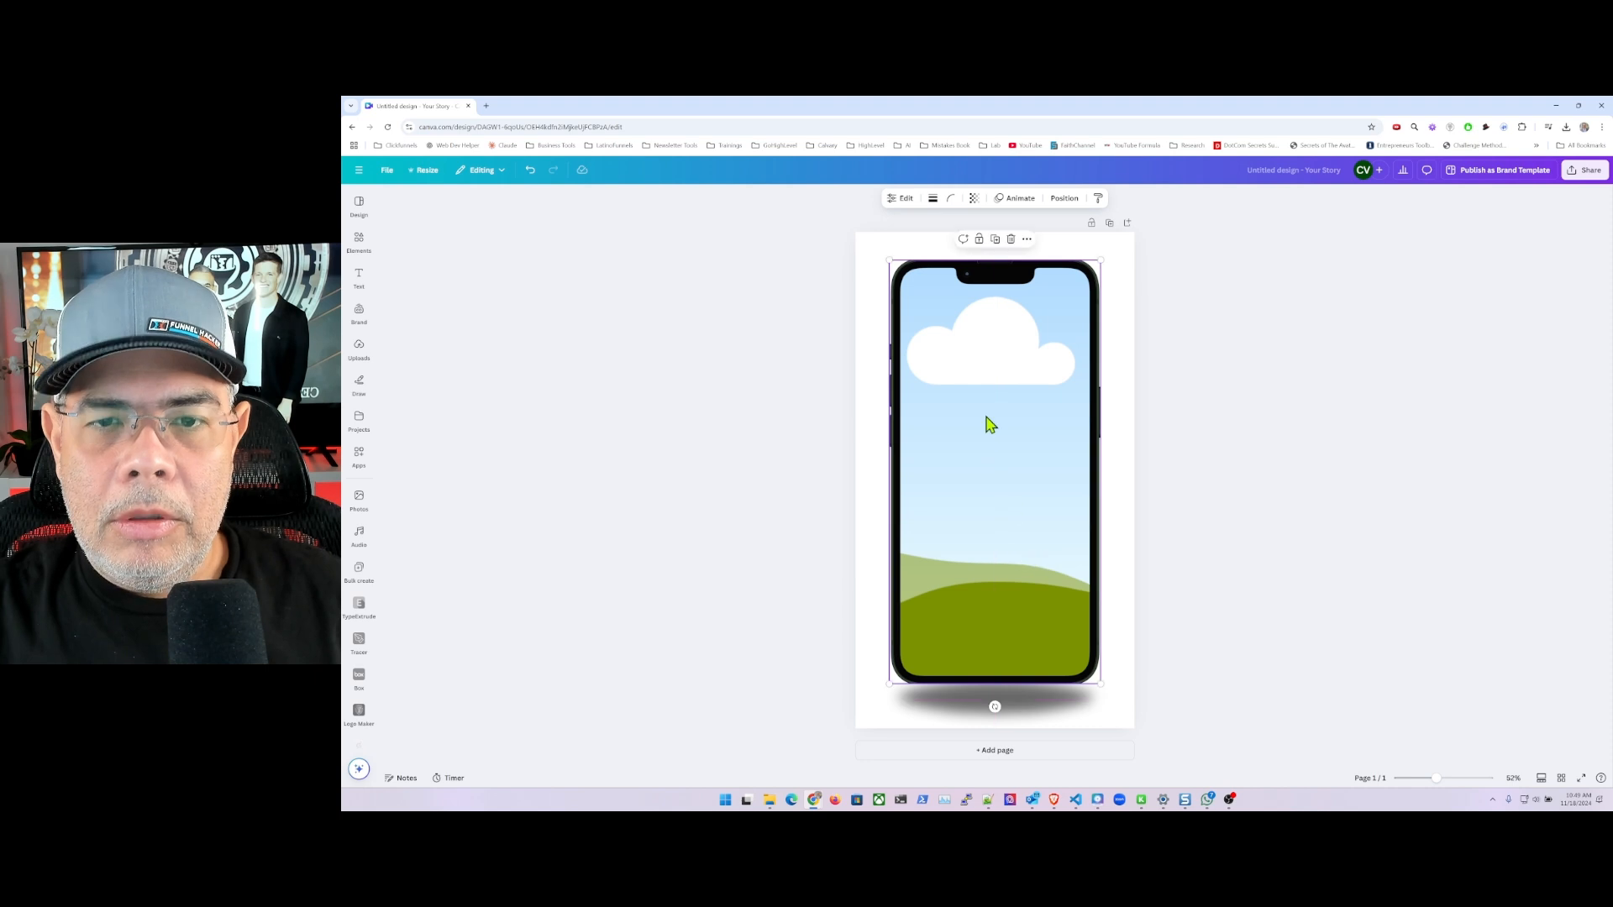
drag(889, 259, 879, 240)
drag(1002, 293, 1006, 289)
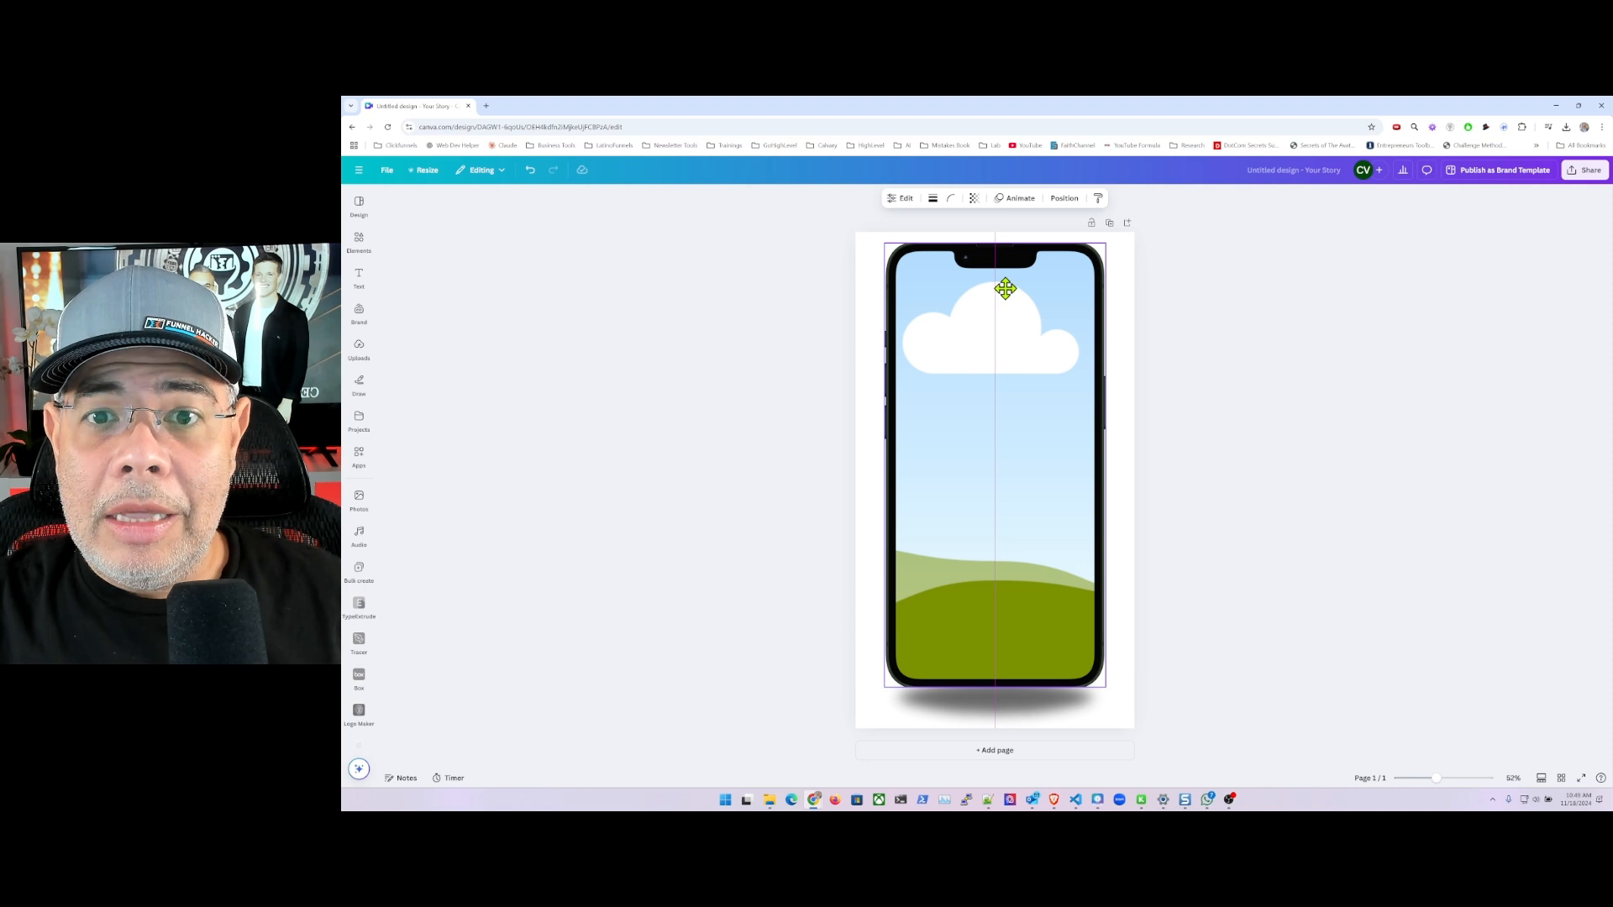
drag(1005, 289, 1006, 289)
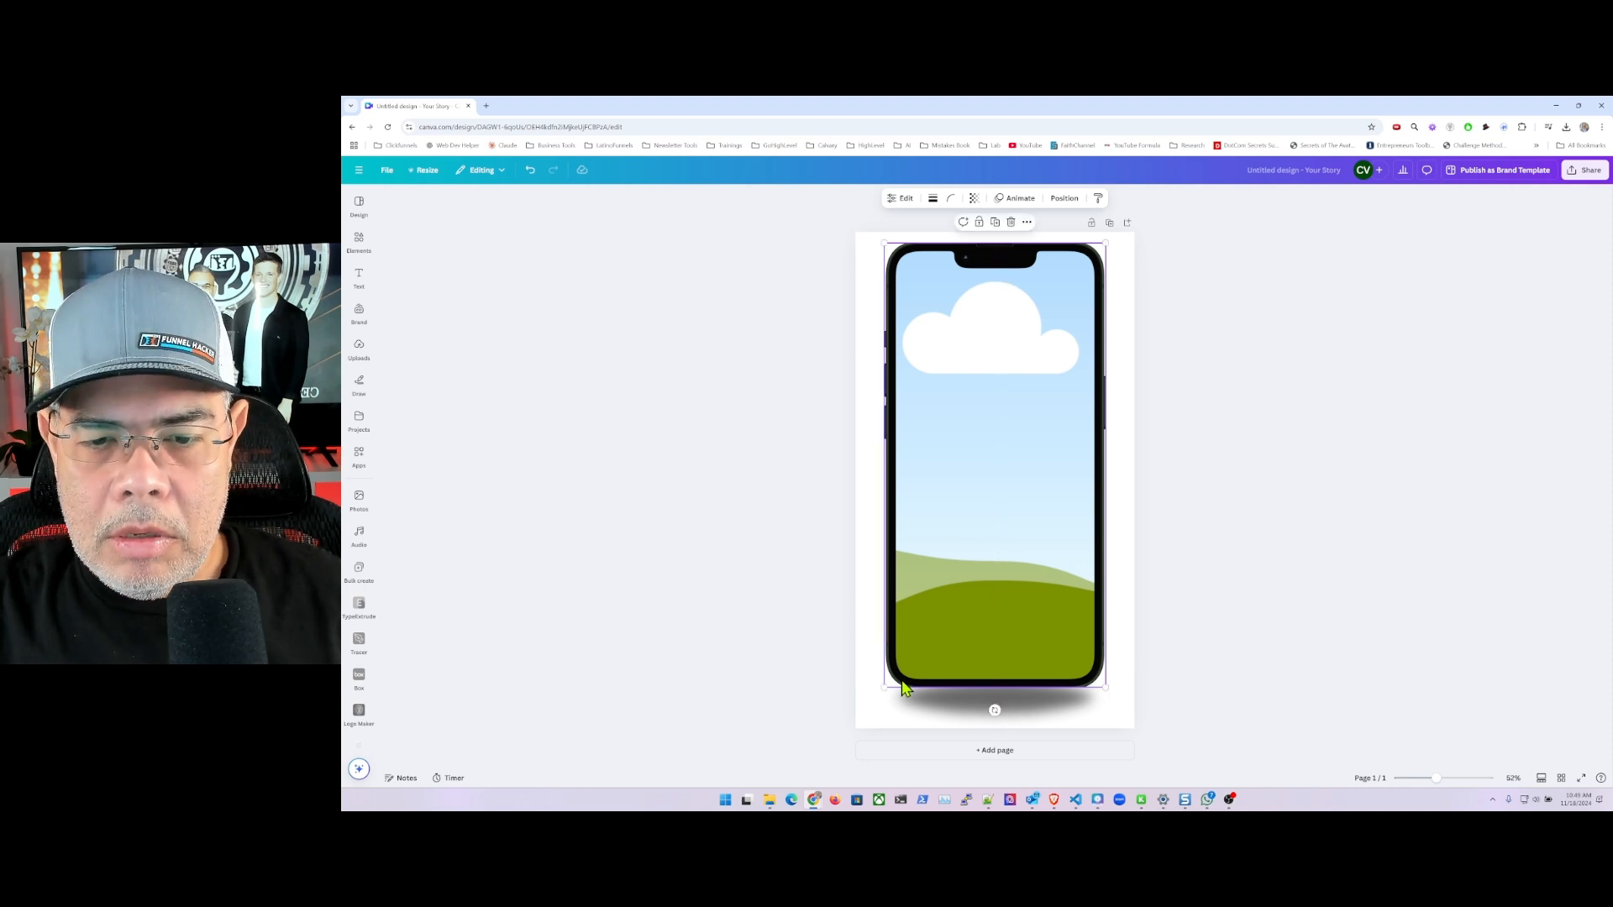
drag(885, 687, 883, 688)
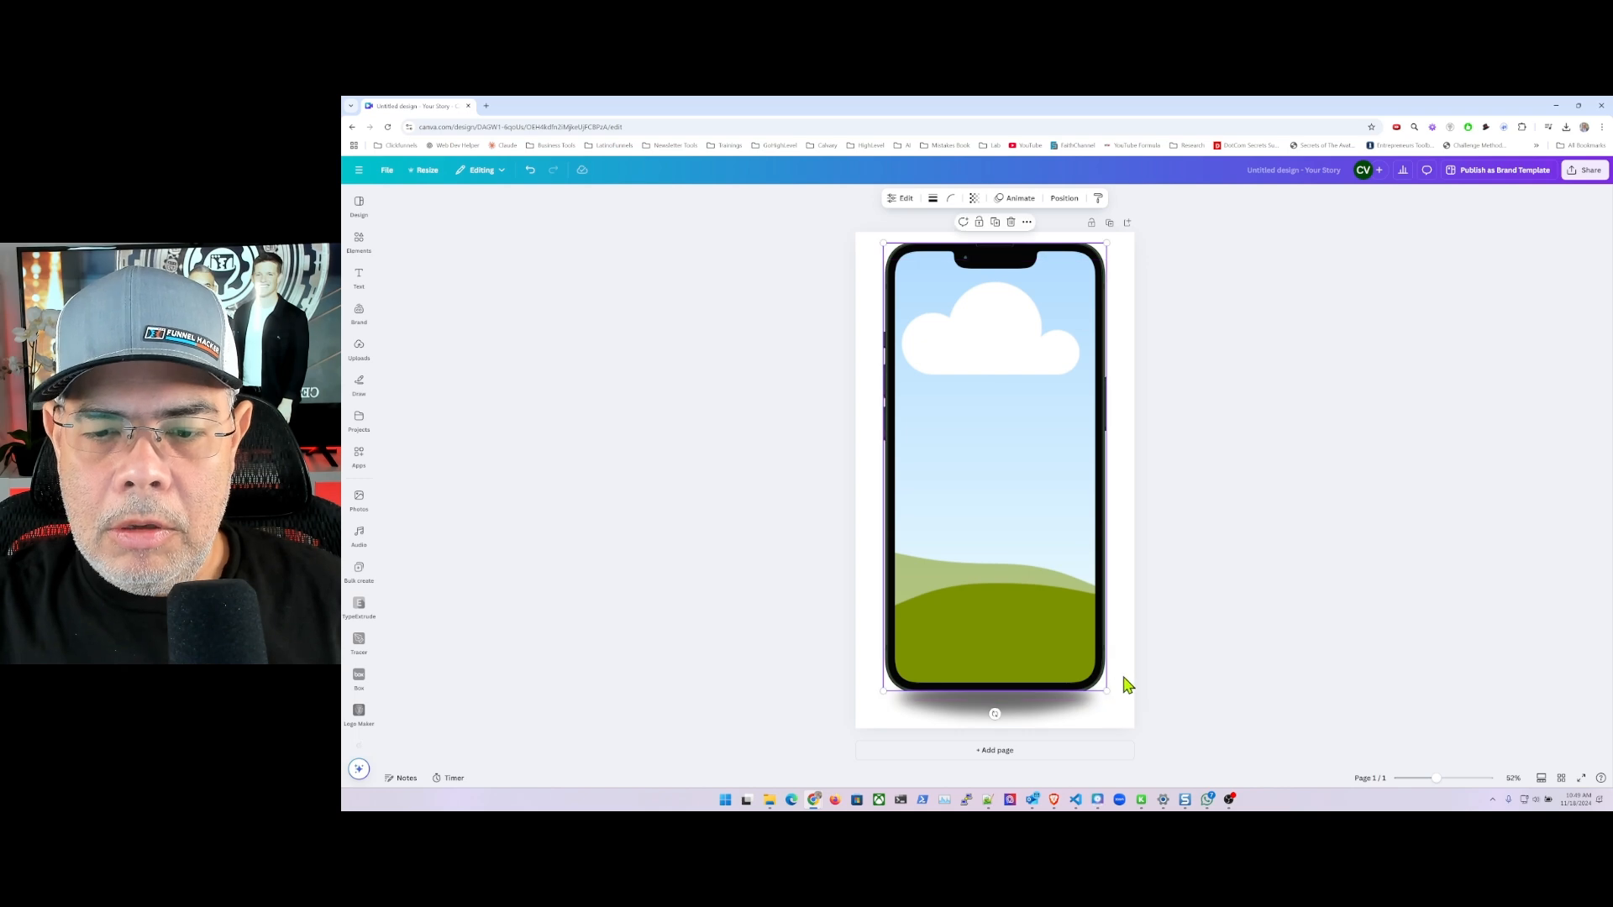
Step: Enlarge the shadow slightly and recentre it beneath the phone's base
click(1033, 713)
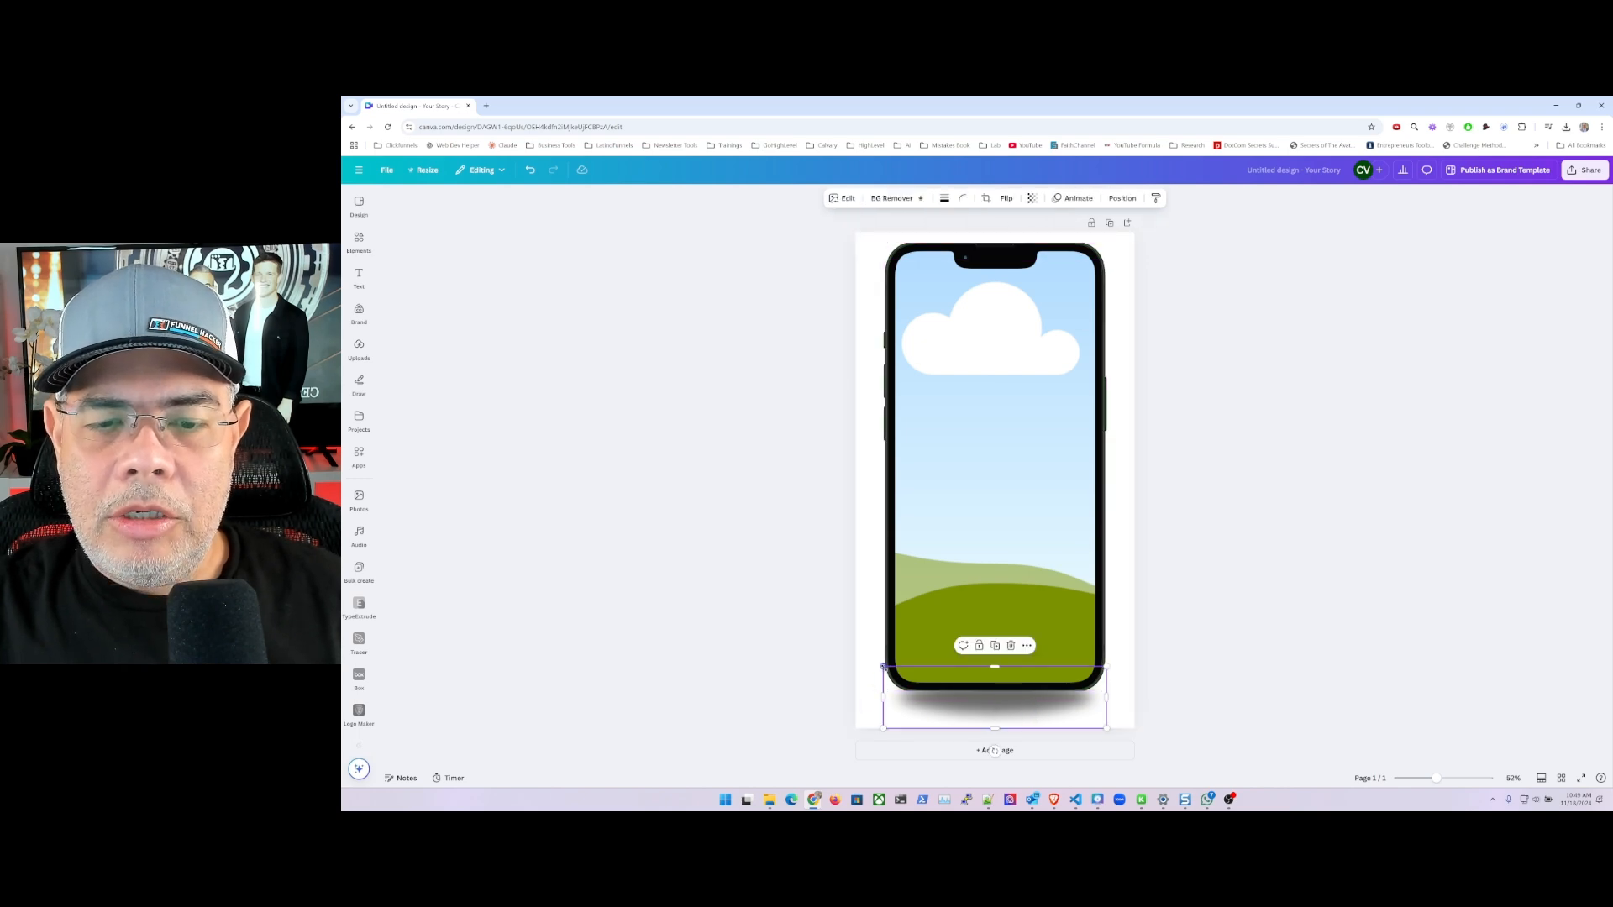
drag(883, 666, 870, 663)
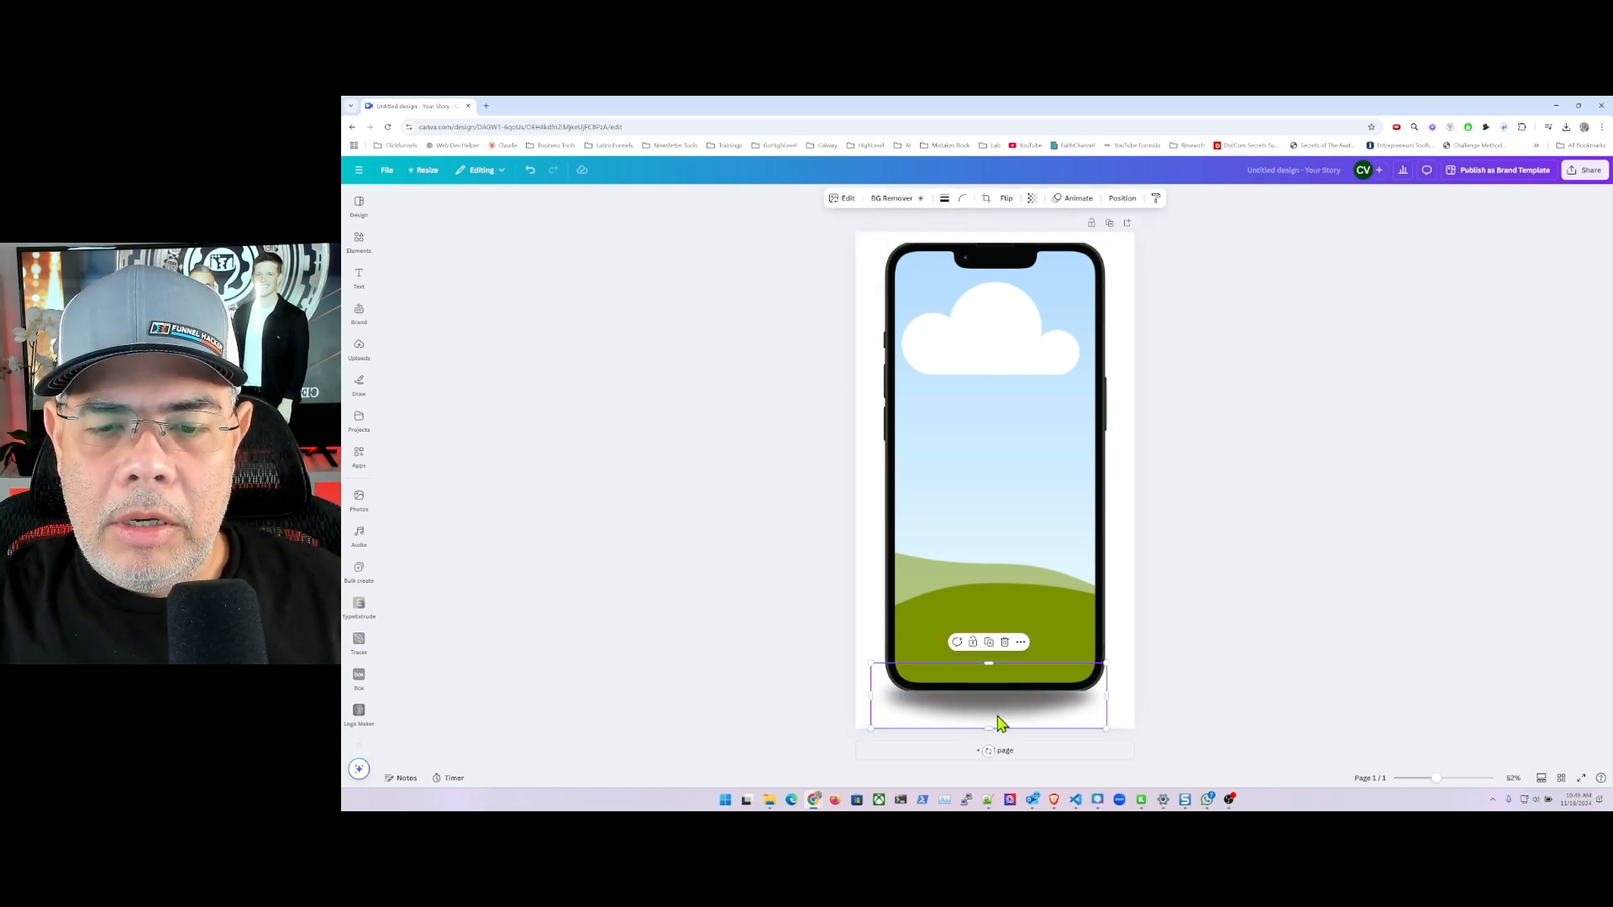
drag(1004, 718, 1002, 710)
click(1125, 619)
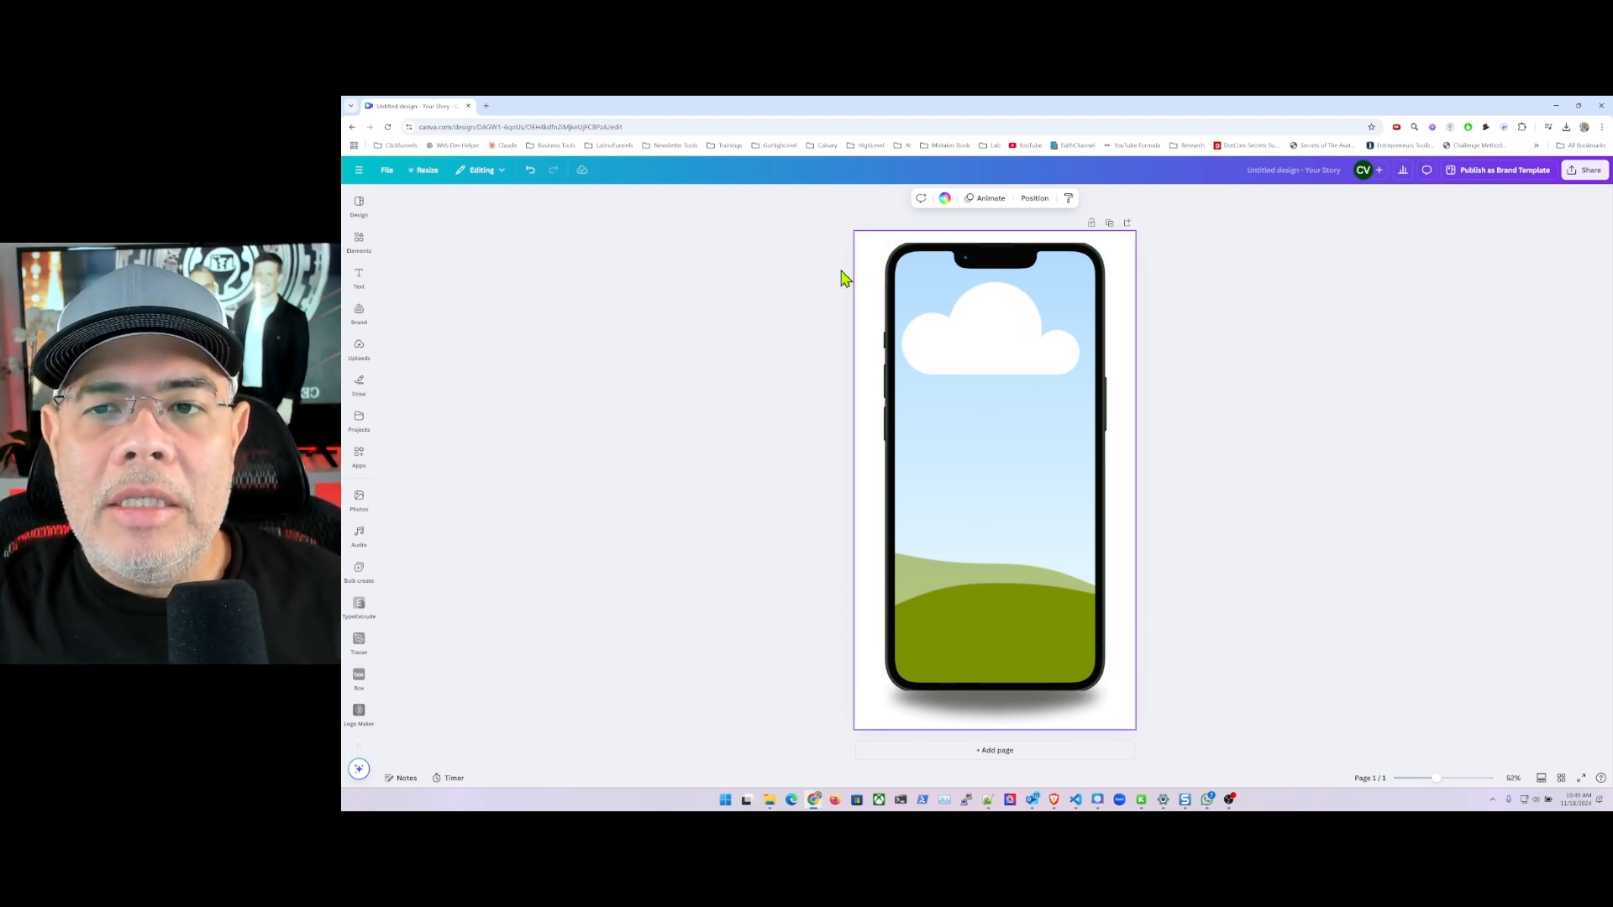
Step: Duplicate the finished phone page twice to make three identical pages
click(1109, 222)
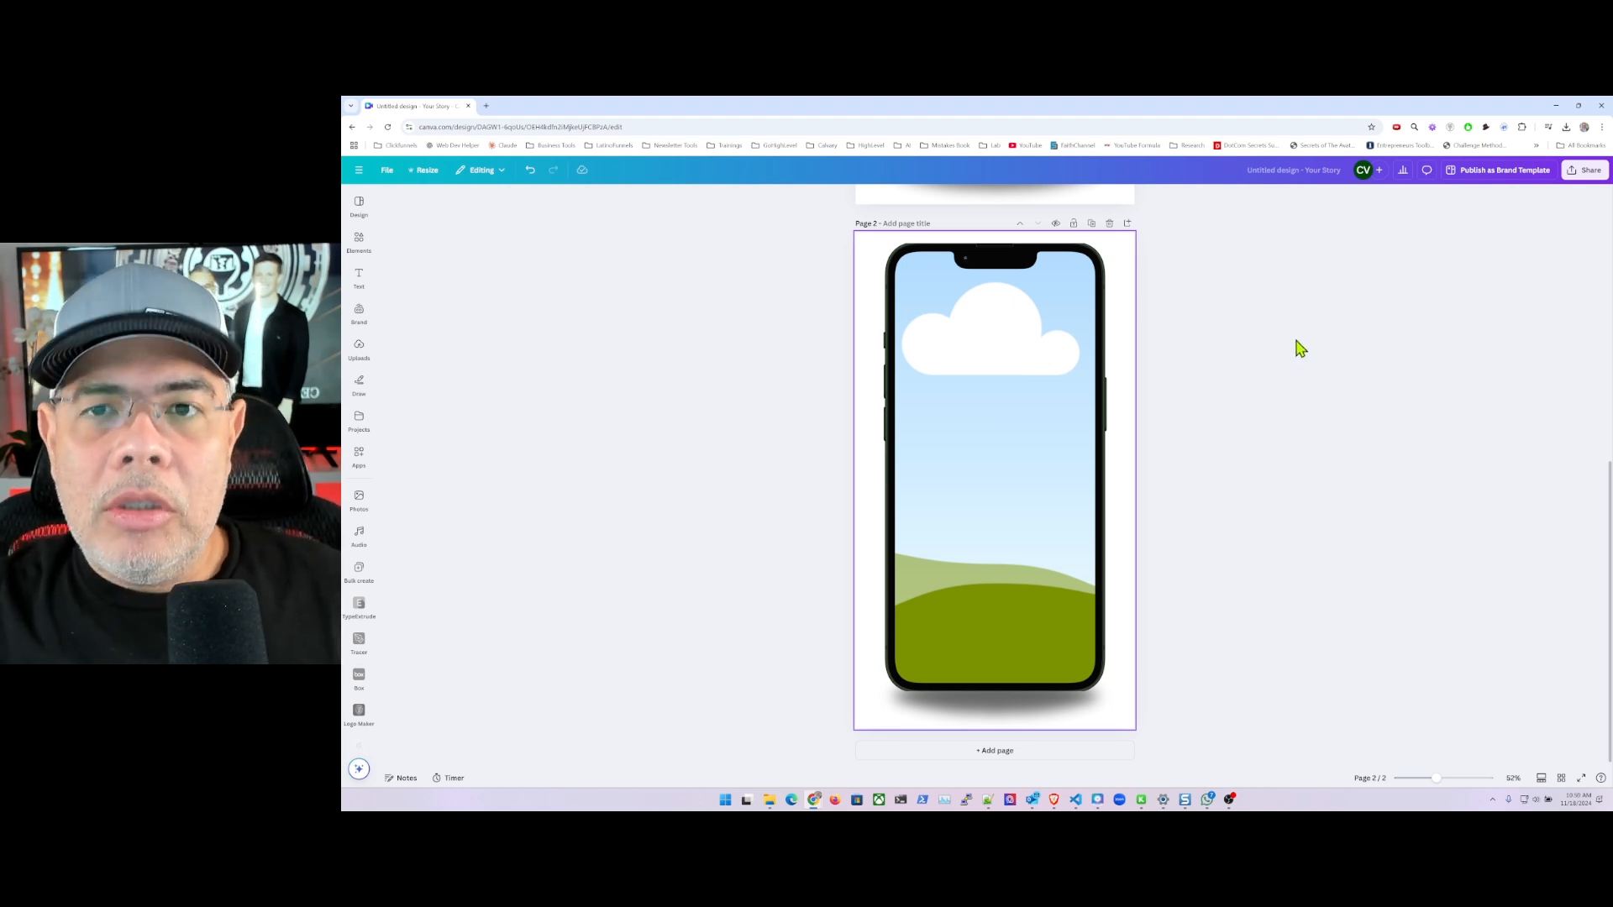
click(1092, 223)
scroll(1118, 361, up, 5)
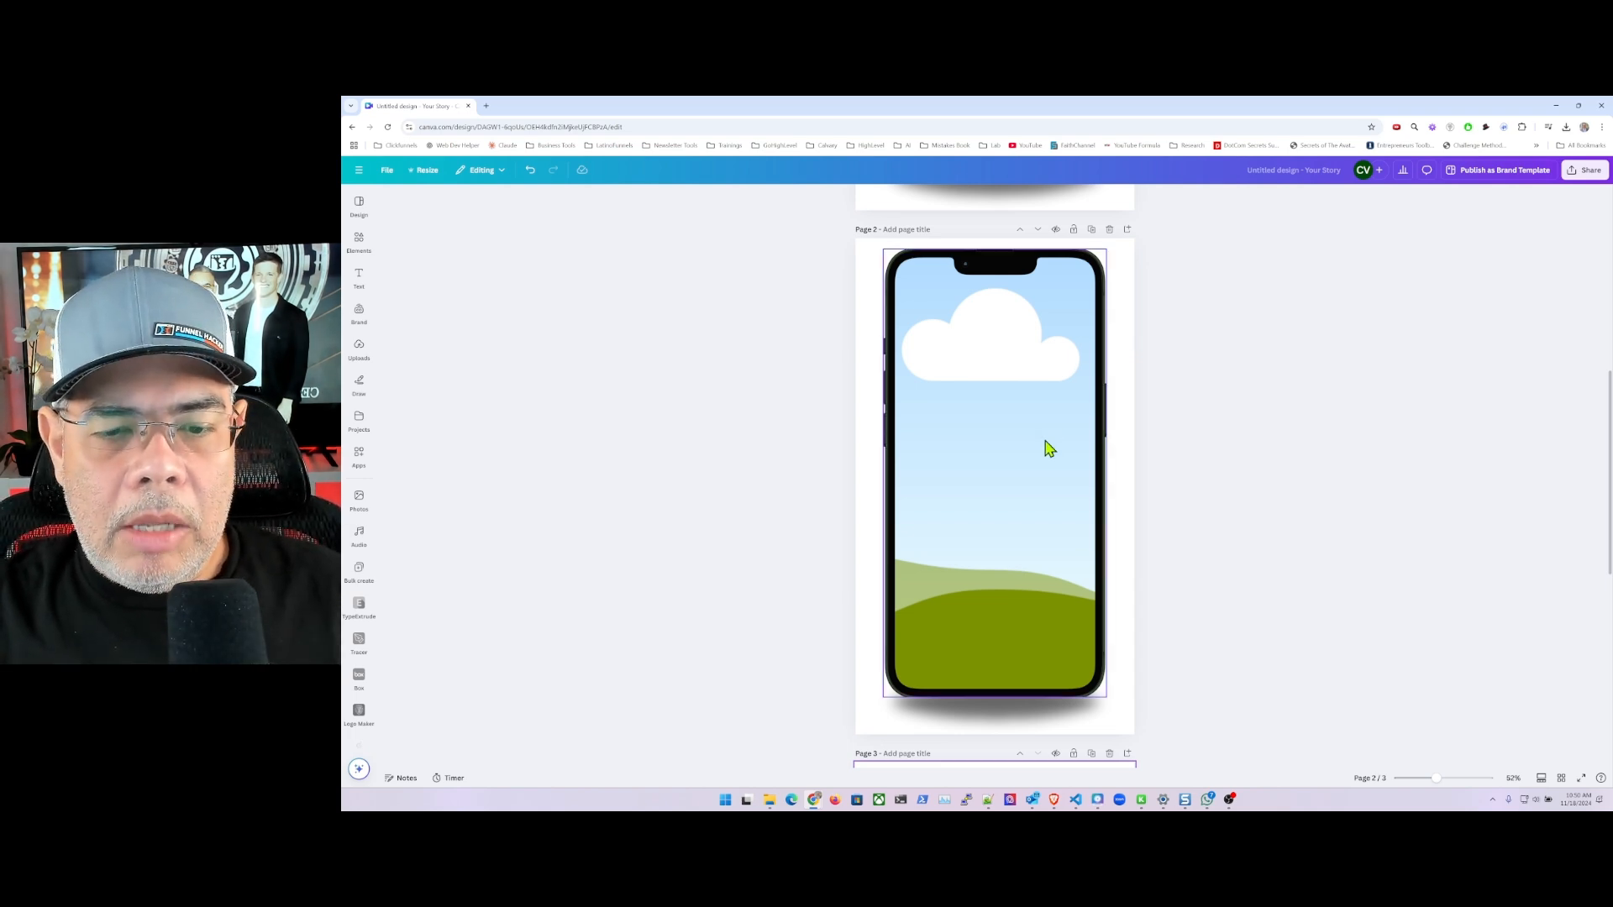
Step: Import the profile and QR code screenshots onto page 2 and place the profile screenshot inside the phone frame
right_click(771, 802)
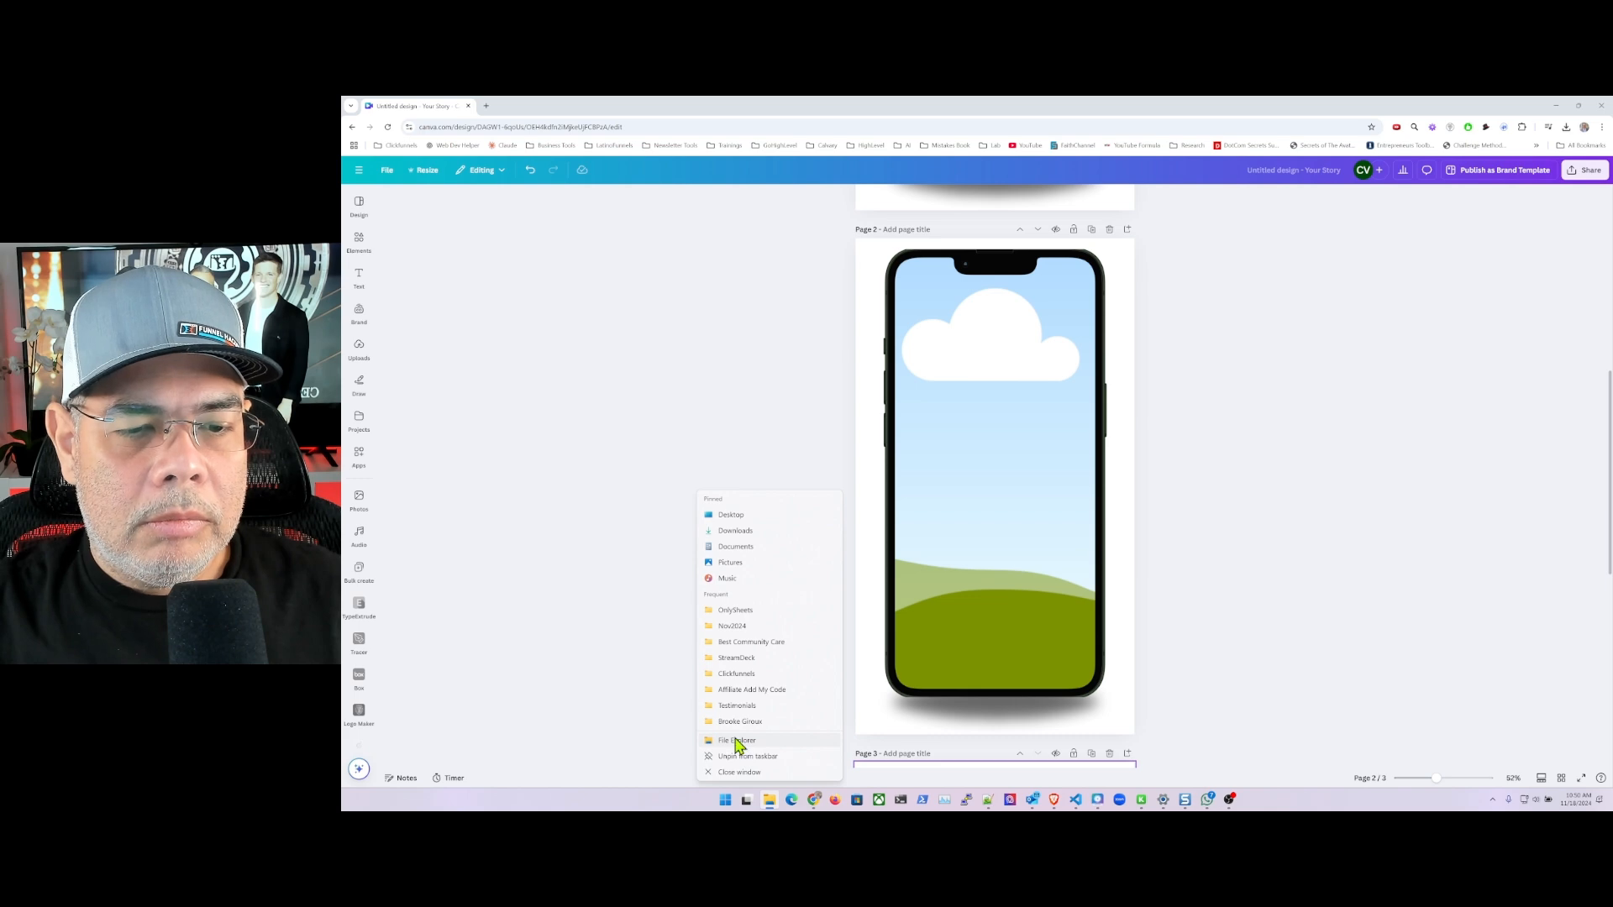
key(ctrl+v)
drag(1016, 402, 1077, 366)
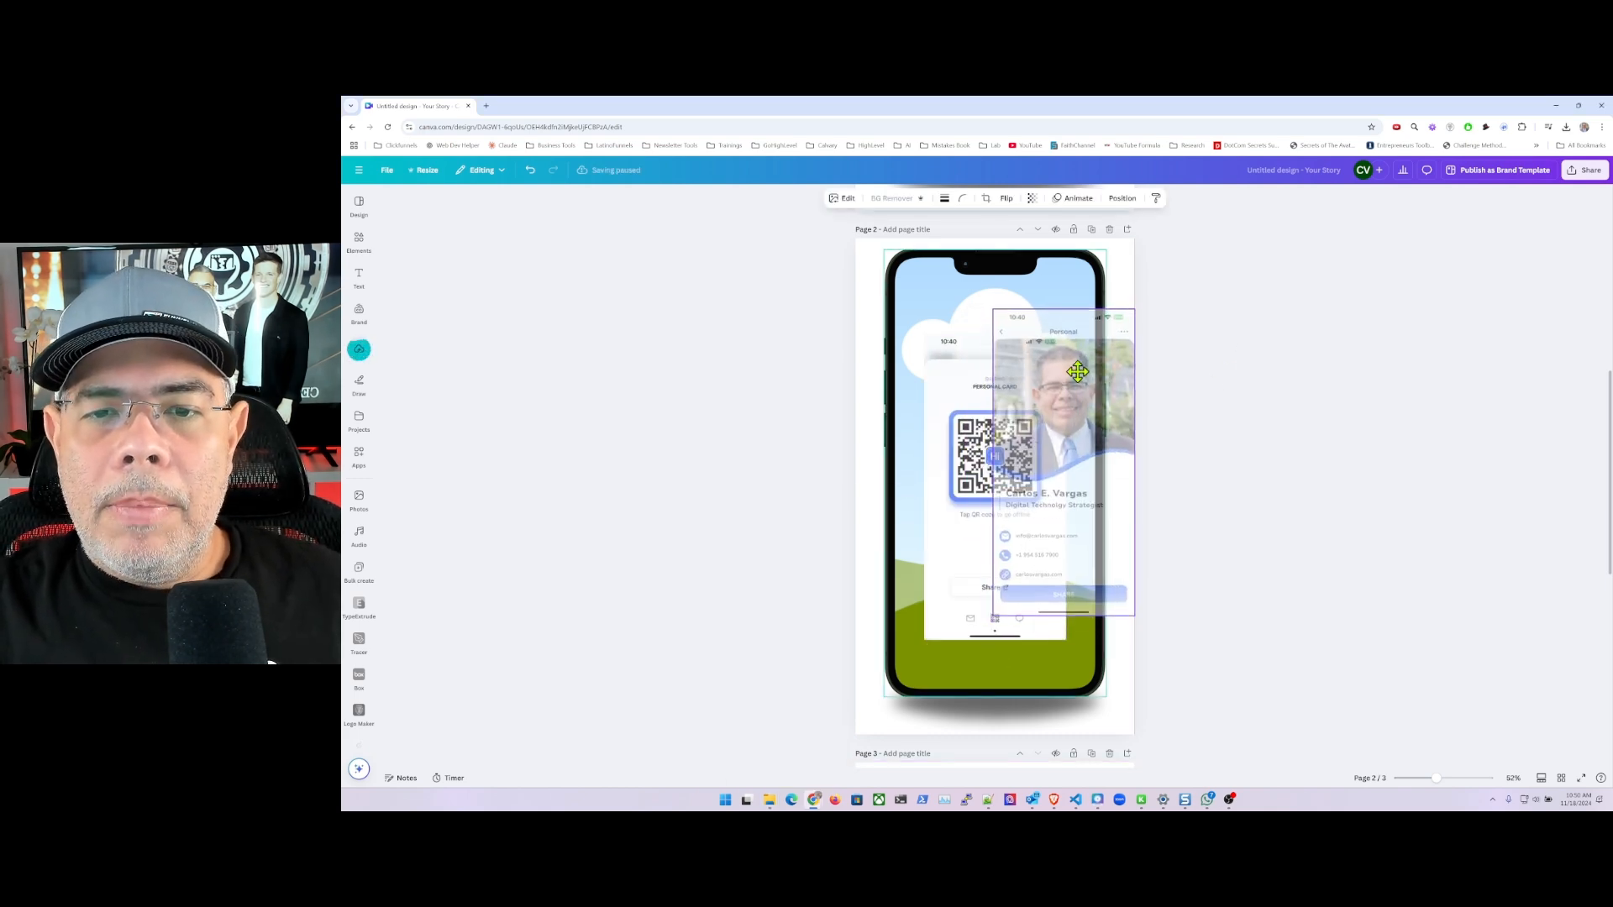
key(Delete)
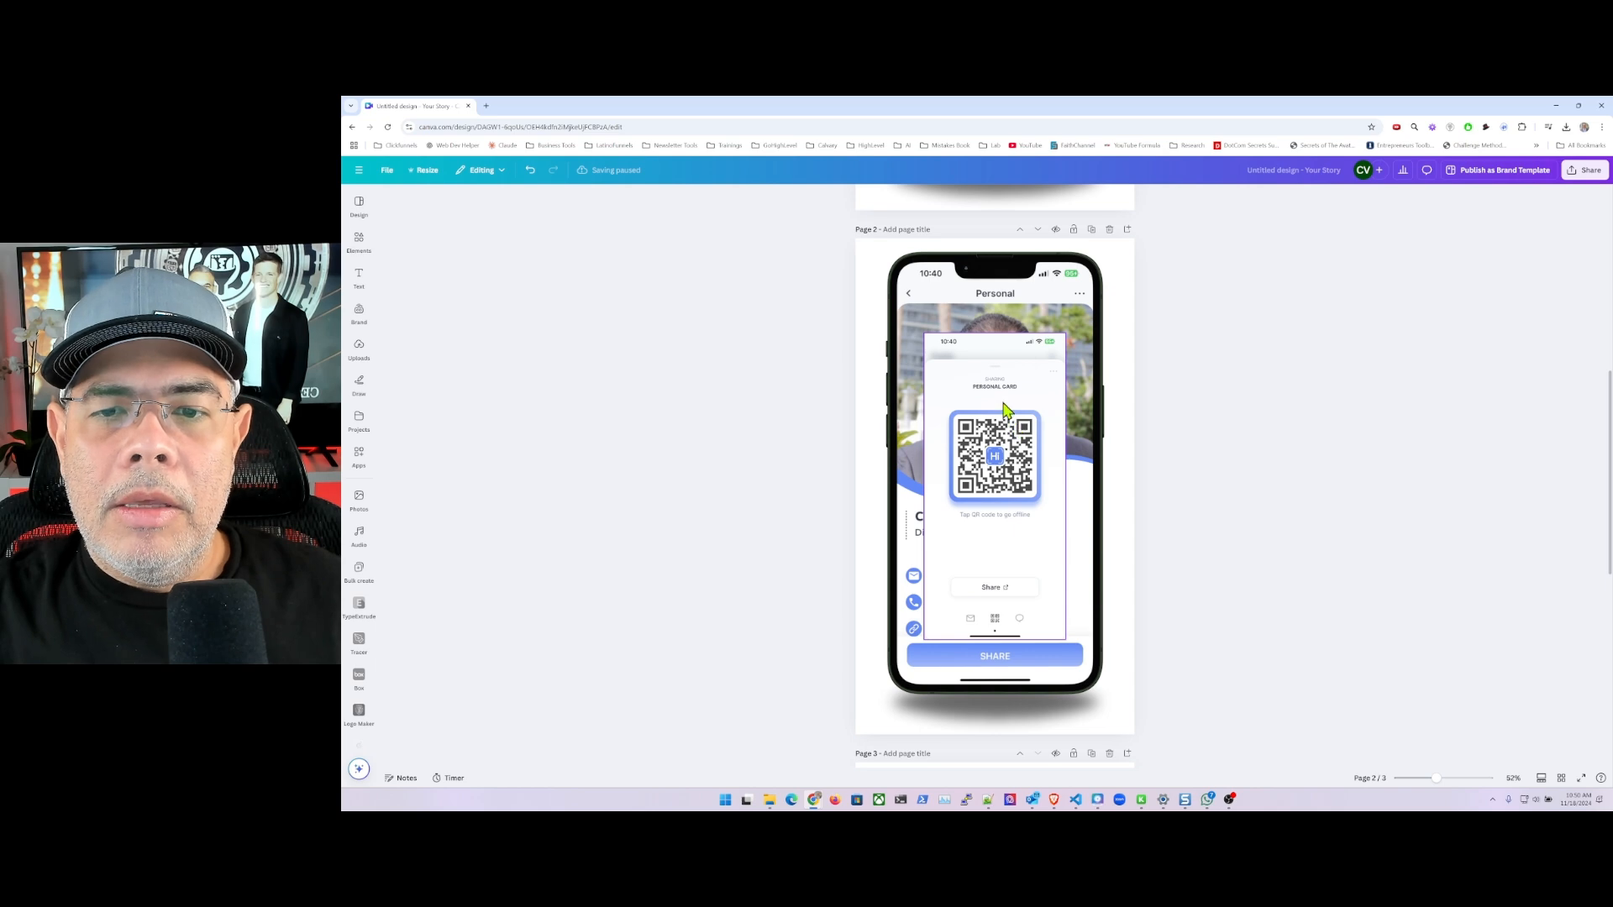
Step: Move the QR code screenshot from page 2 into the phone frame on page 3
drag(1007, 408, 998, 774)
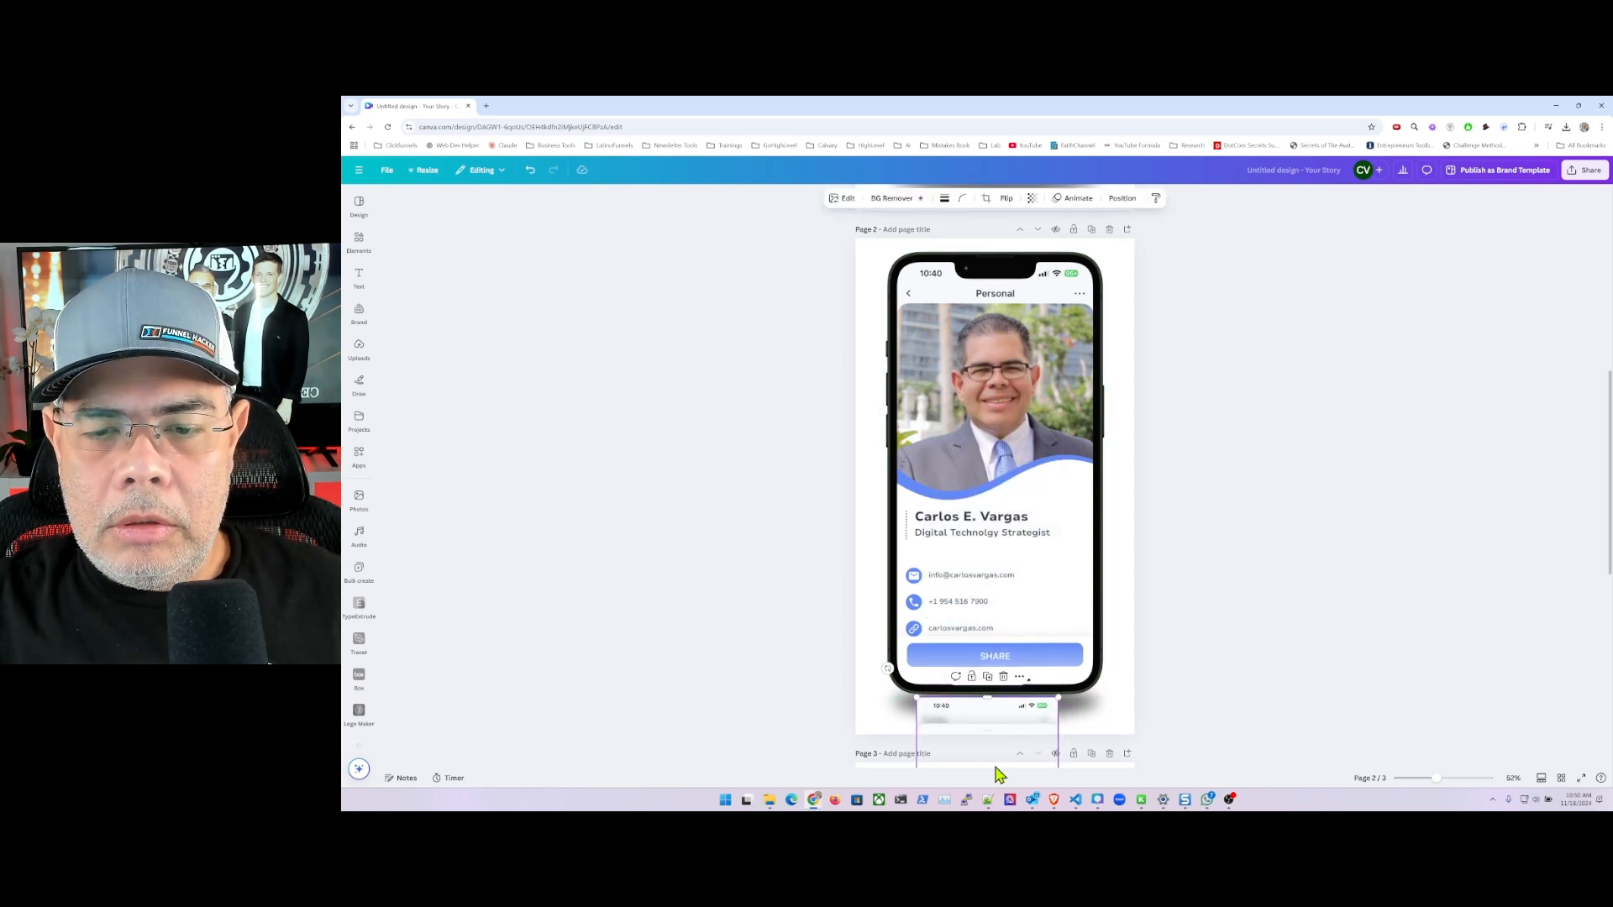
scroll(1138, 710, down, 5)
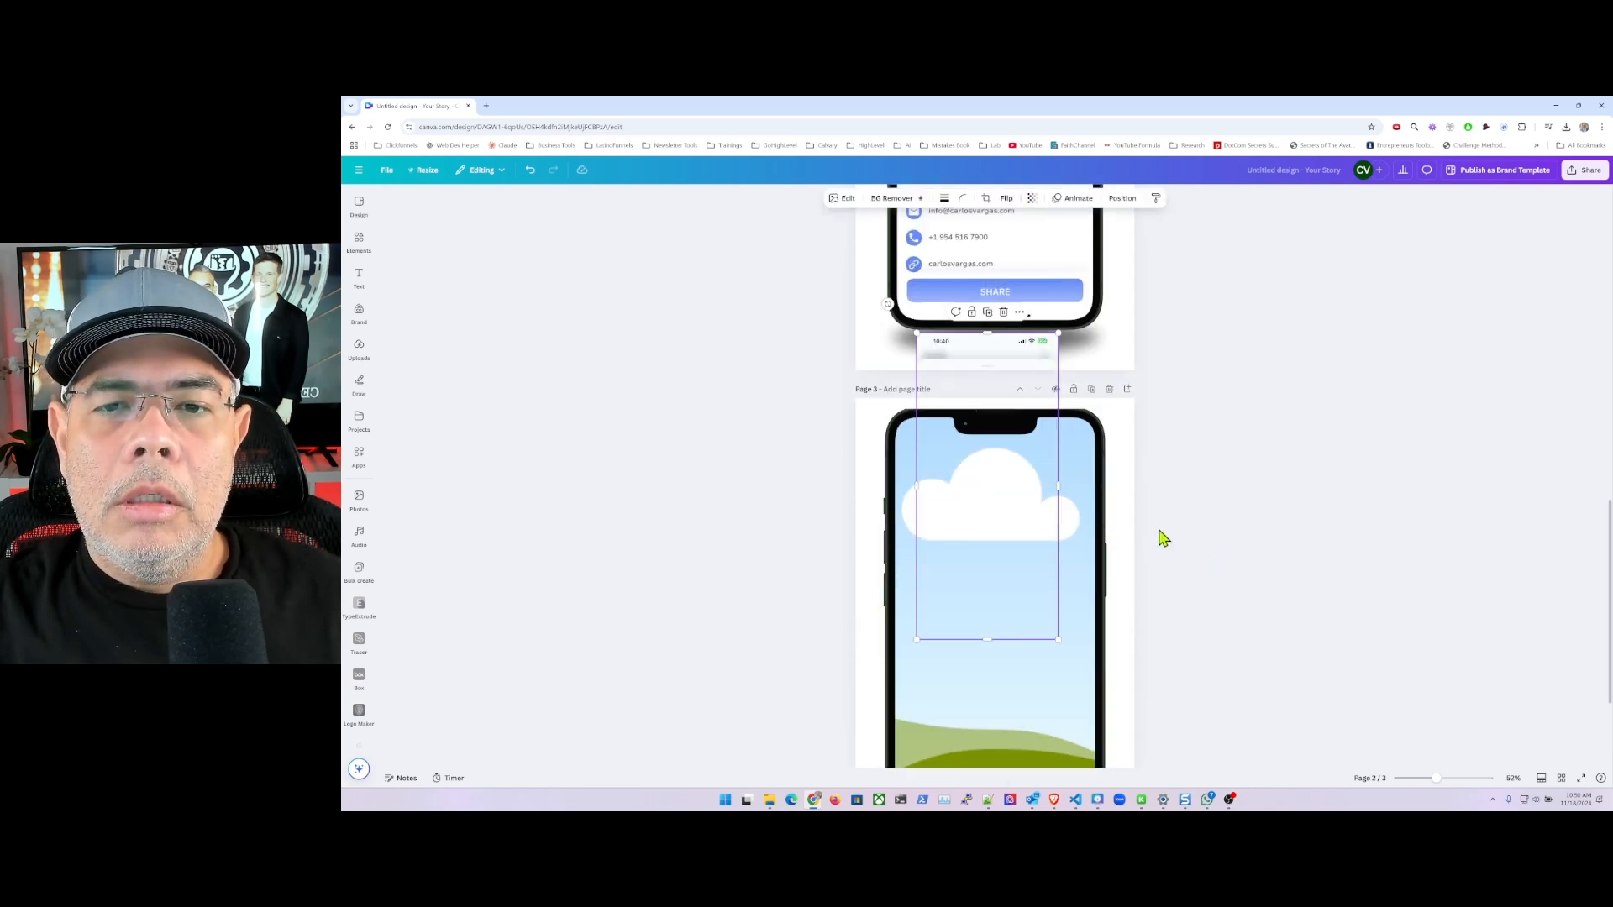
drag(995, 354, 988, 475)
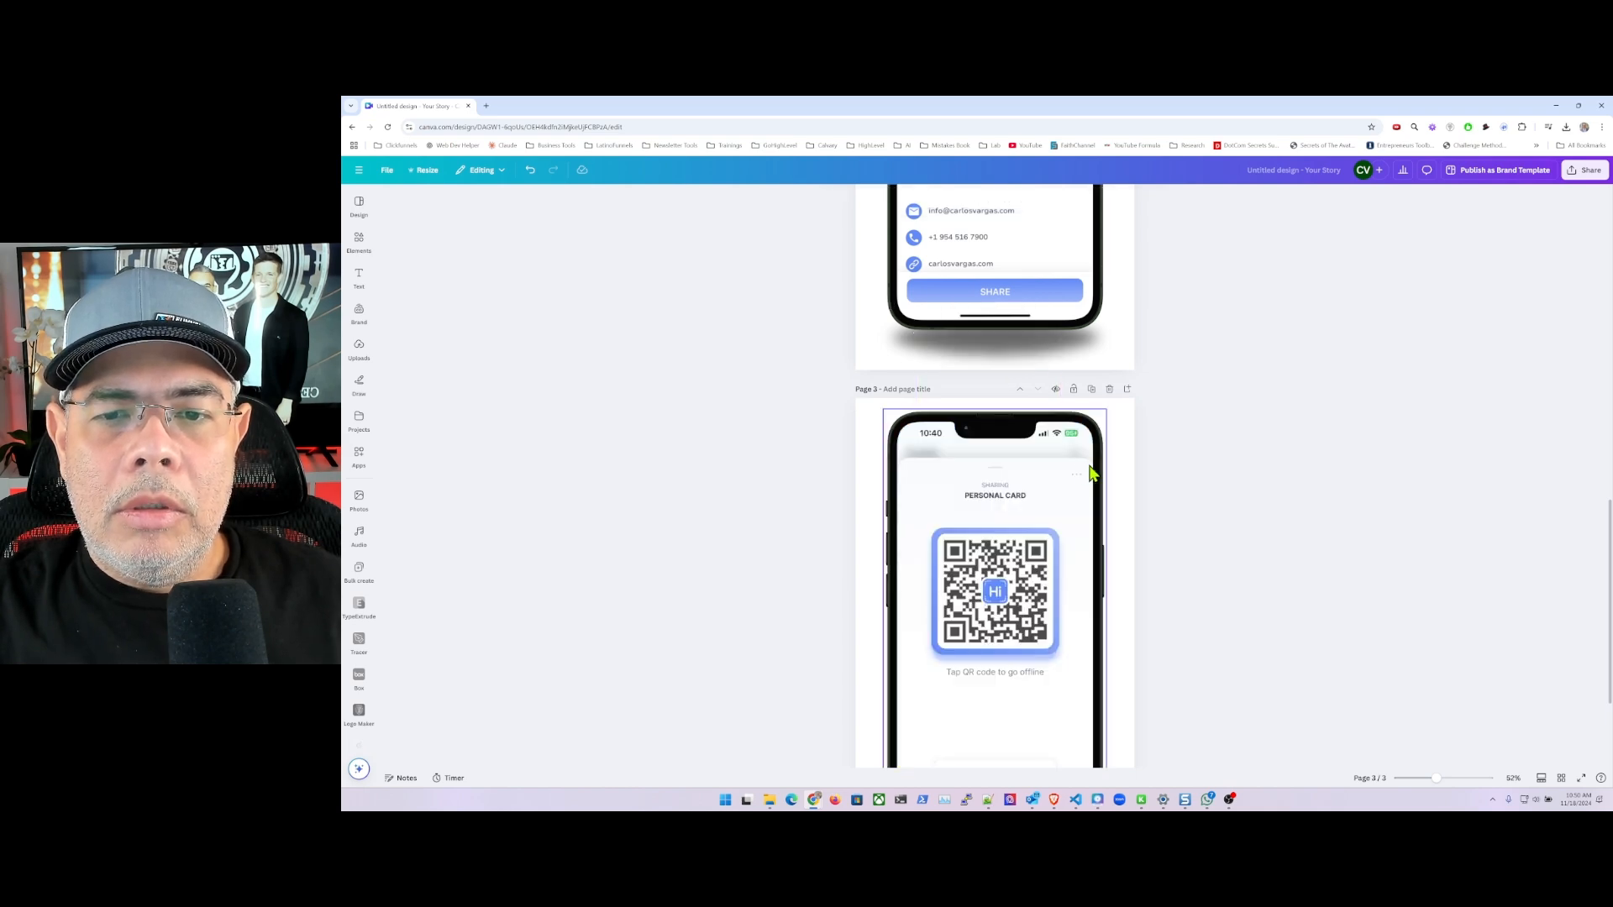
Step: Review the phone mockups on pages 2 and 3, checking how each screenshot fits inside its frame
scroll(1121, 441, up, 5)
scroll(1126, 441, up, 1)
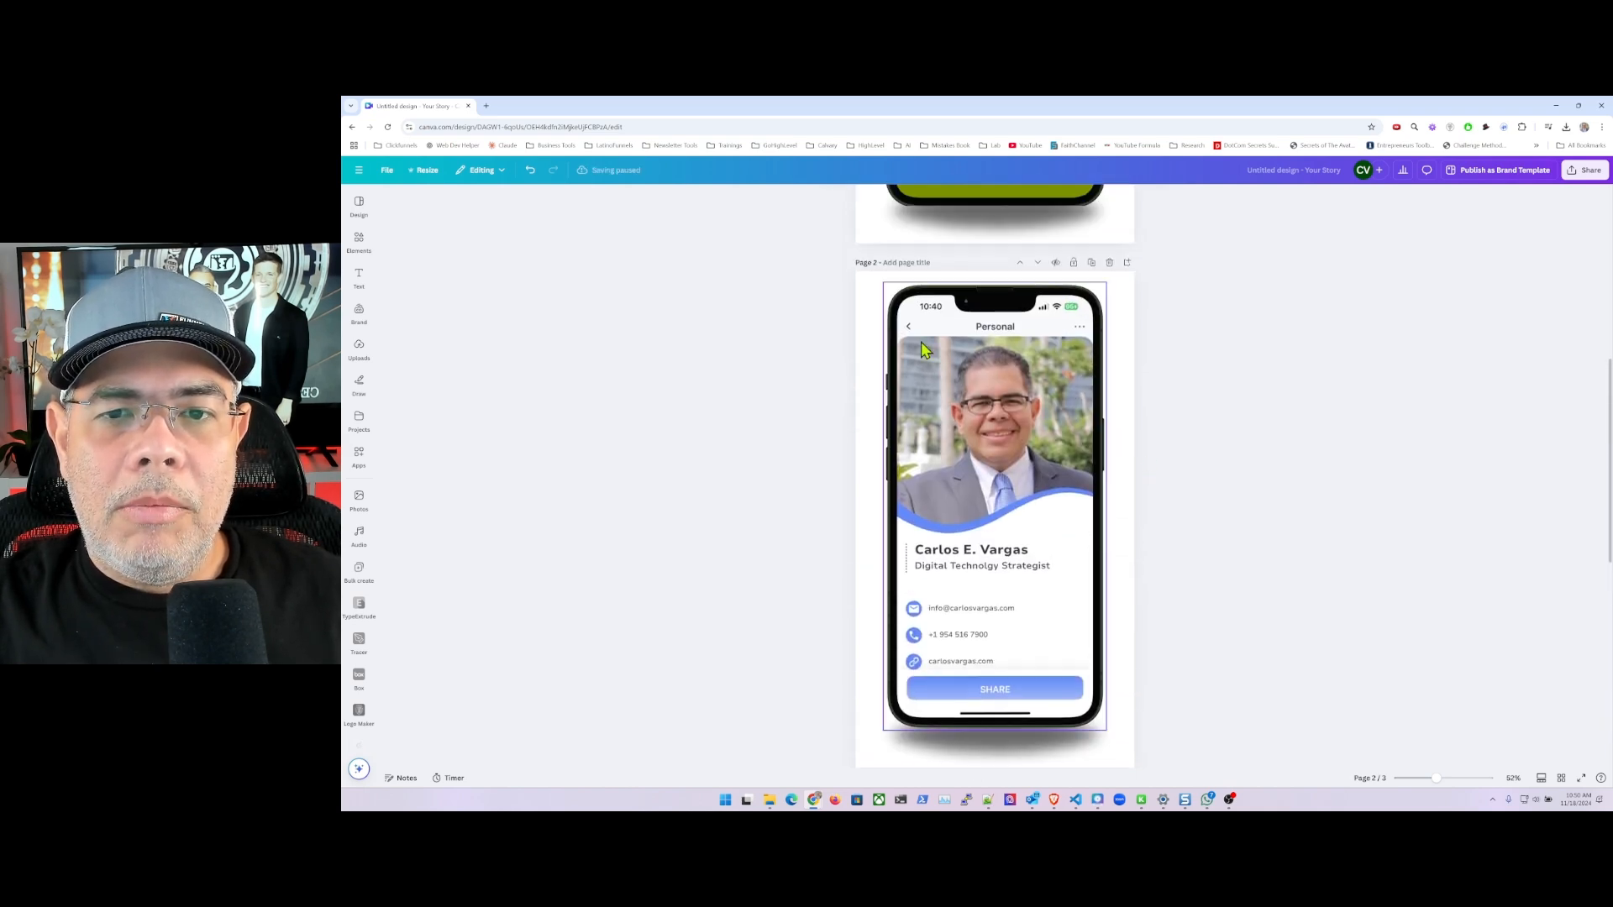
scroll(1145, 439, down, 1)
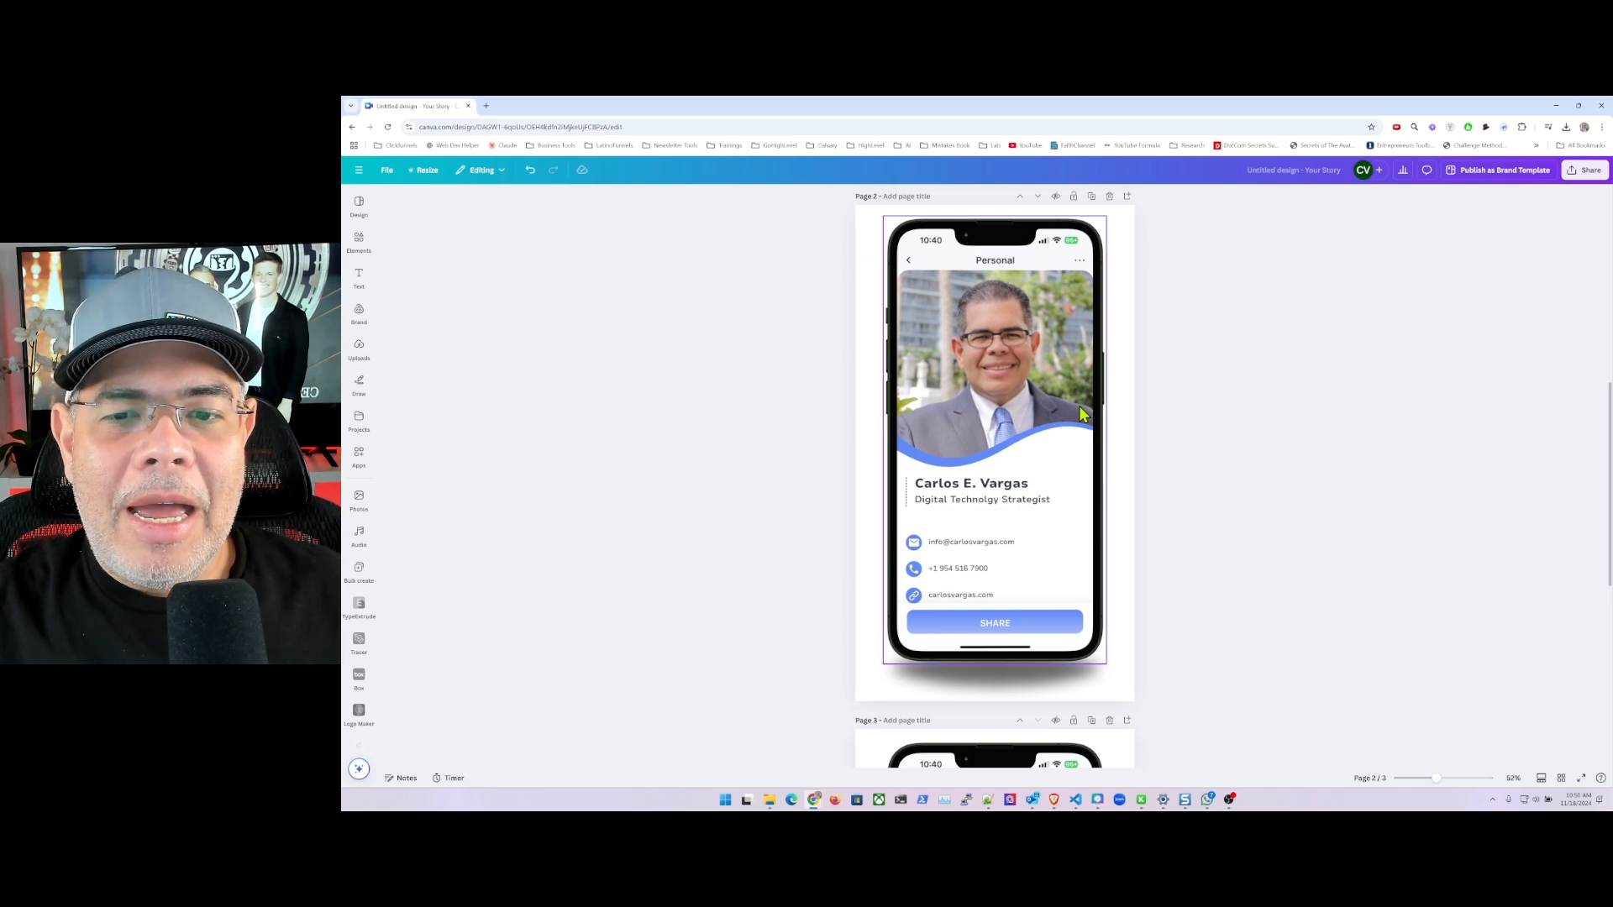
scroll(1141, 449, down, 5)
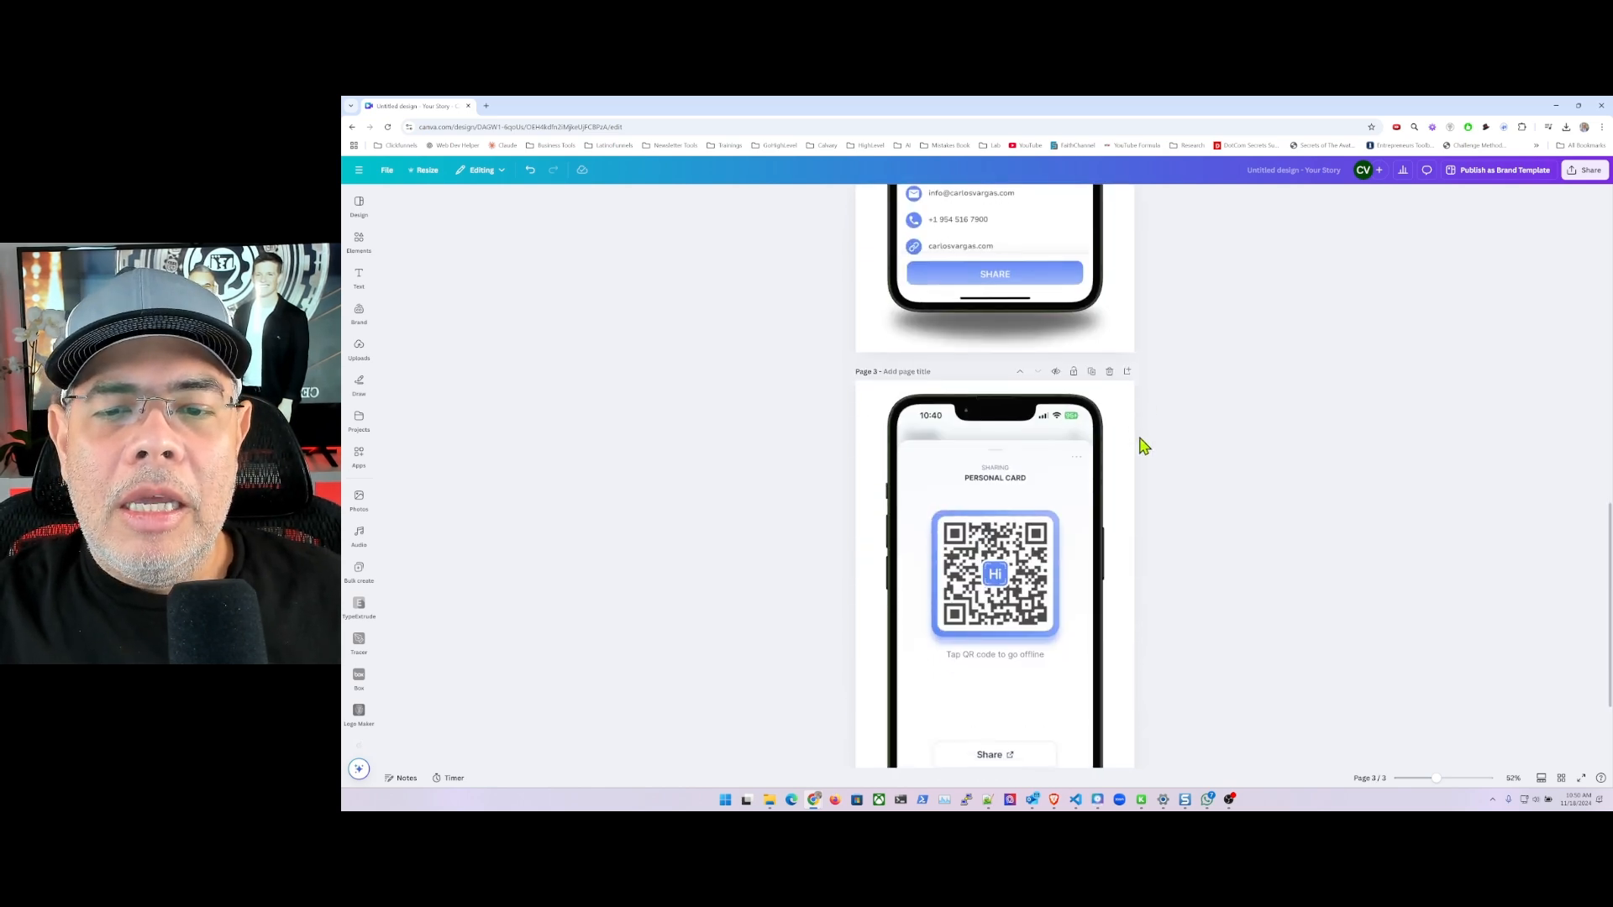
scroll(1143, 446, down, 2)
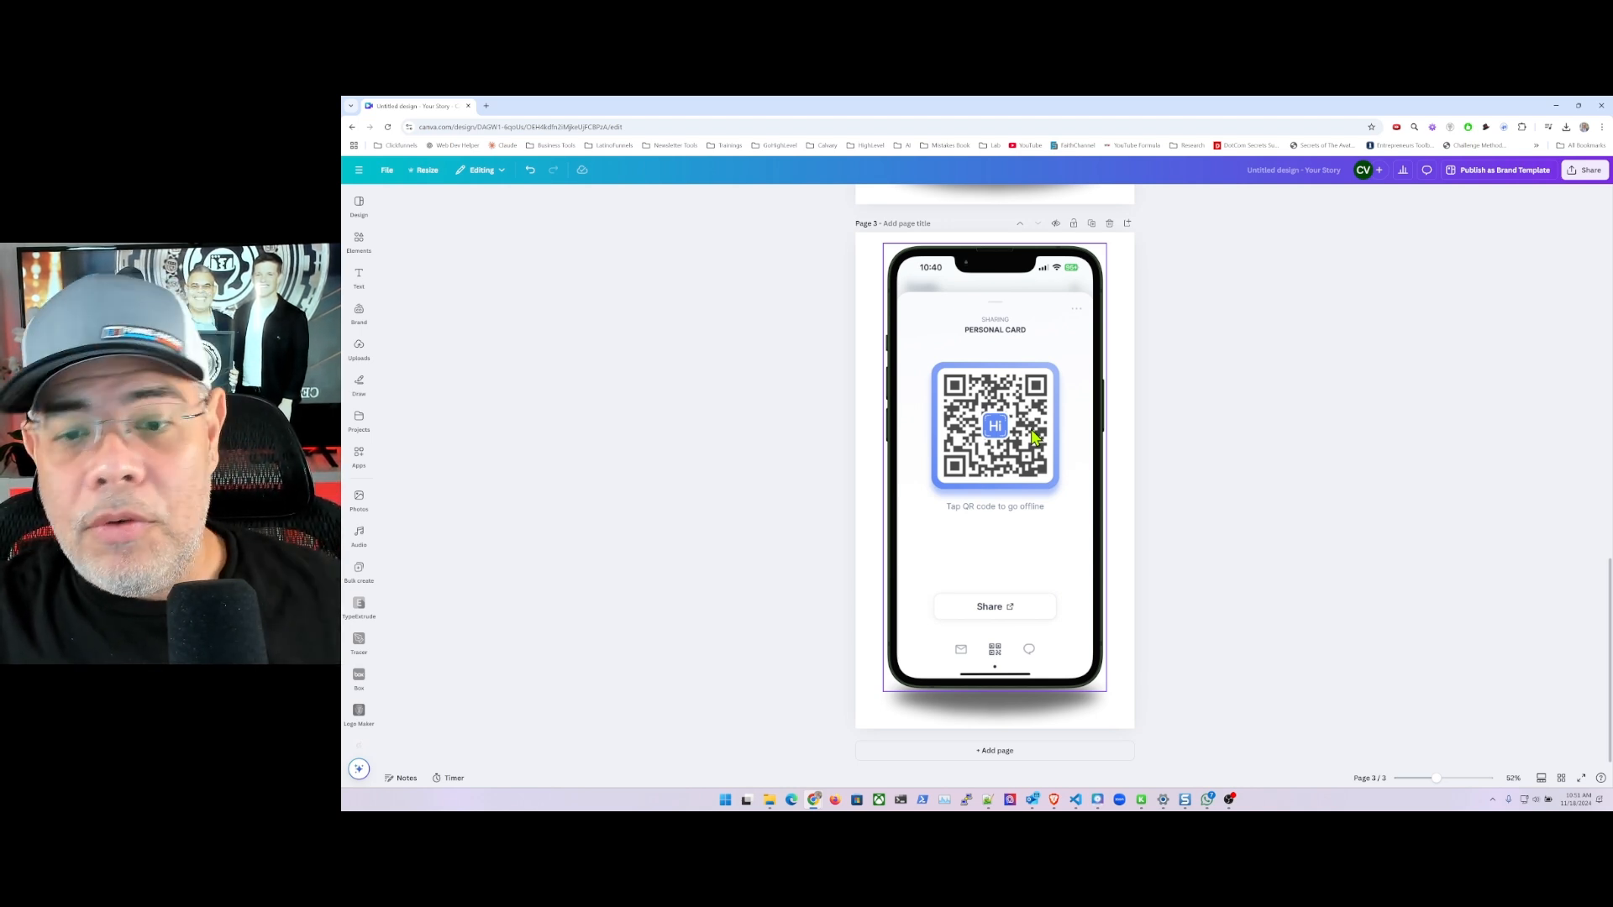
scroll(1137, 367, up, 5)
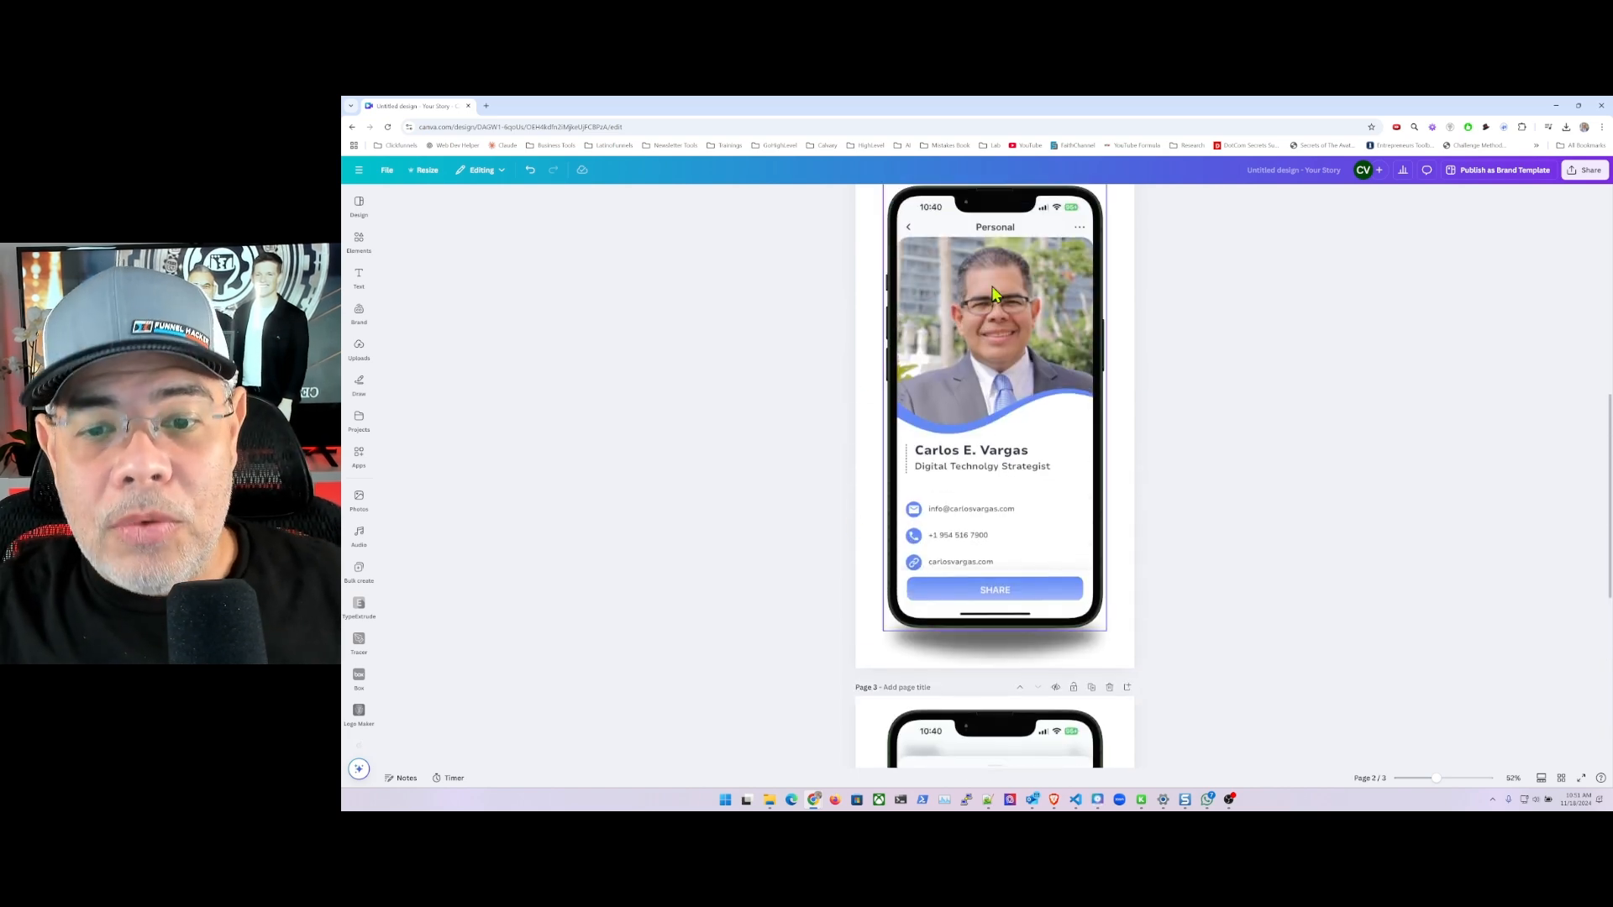
scroll(1125, 522, down, 3)
scroll(1126, 521, down, 3)
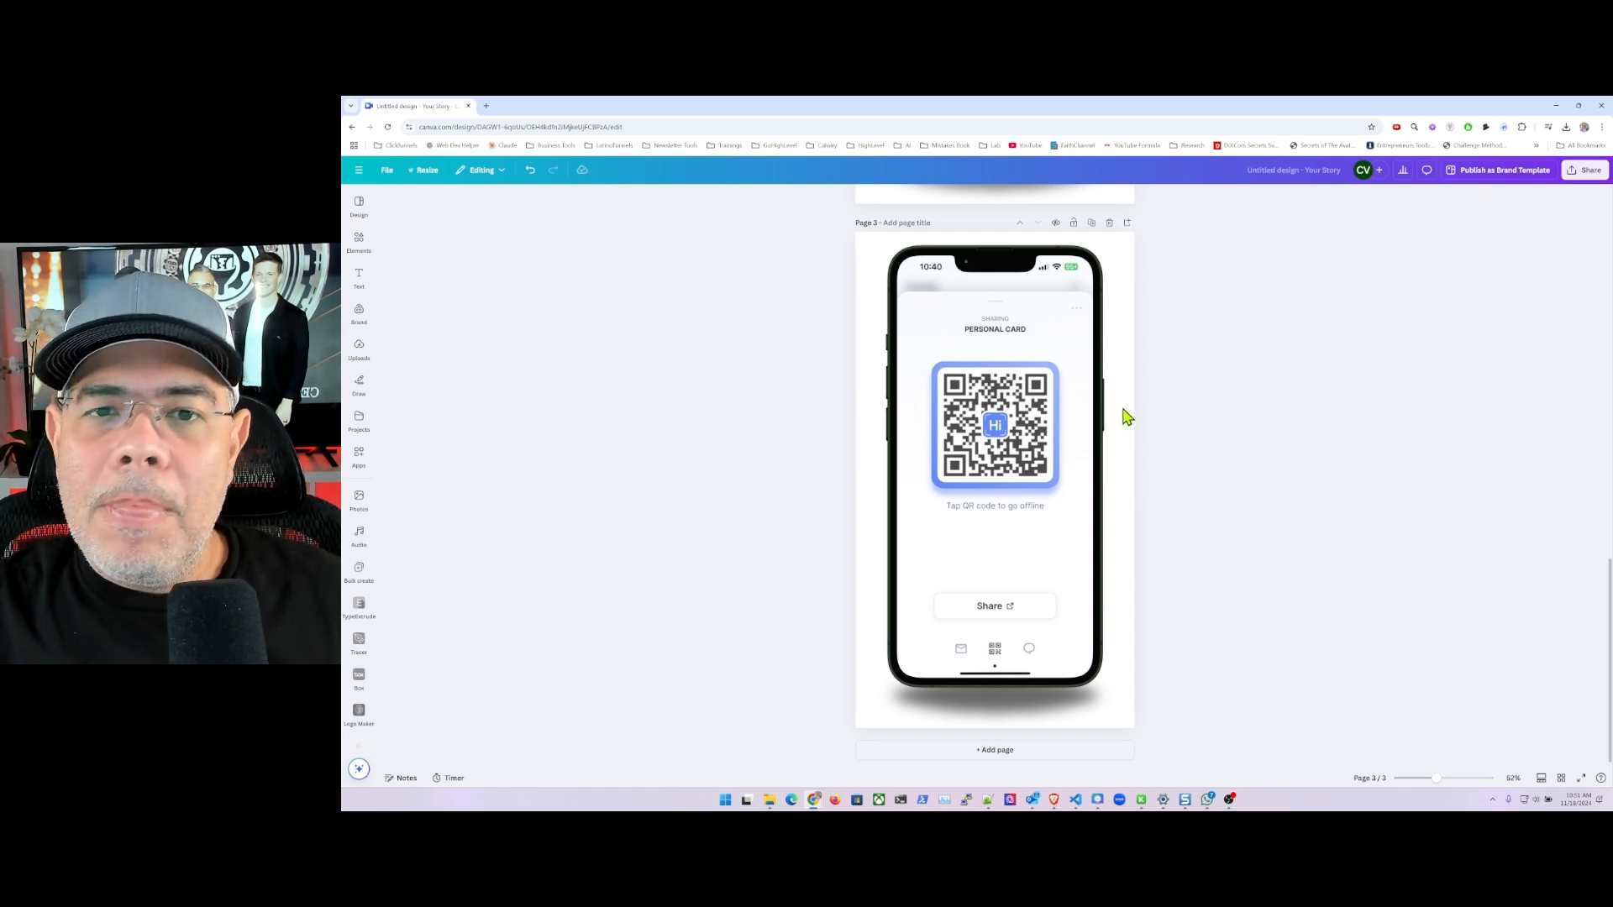
scroll(1126, 415, up, 6)
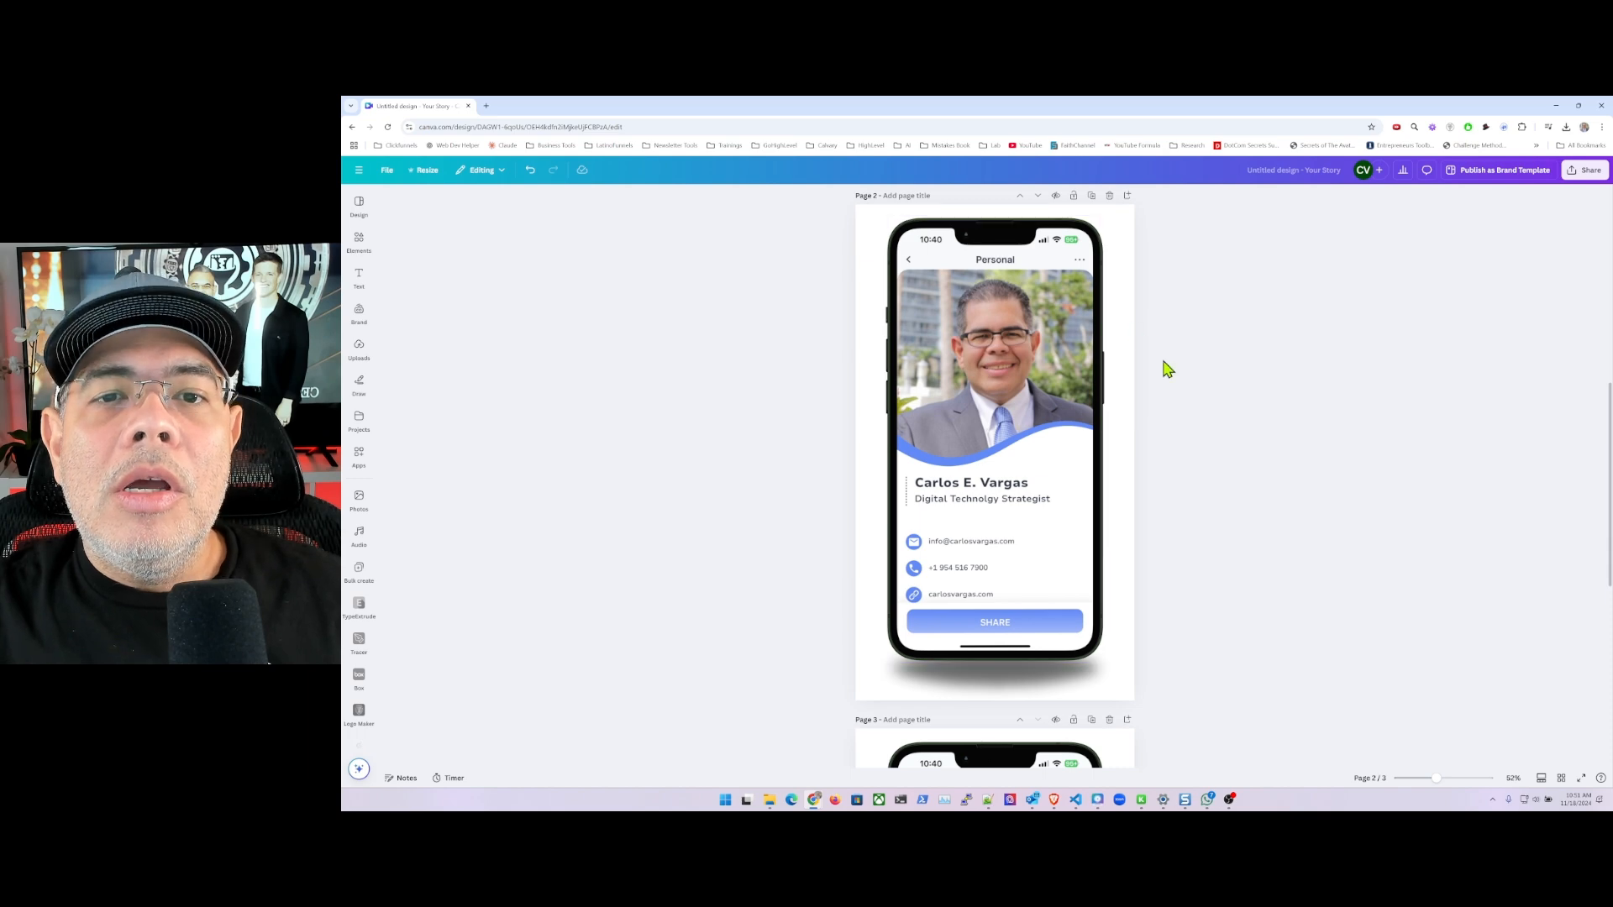
Step: Title page 2 "BusinessCard-Image"
scroll(1144, 374, up, 1)
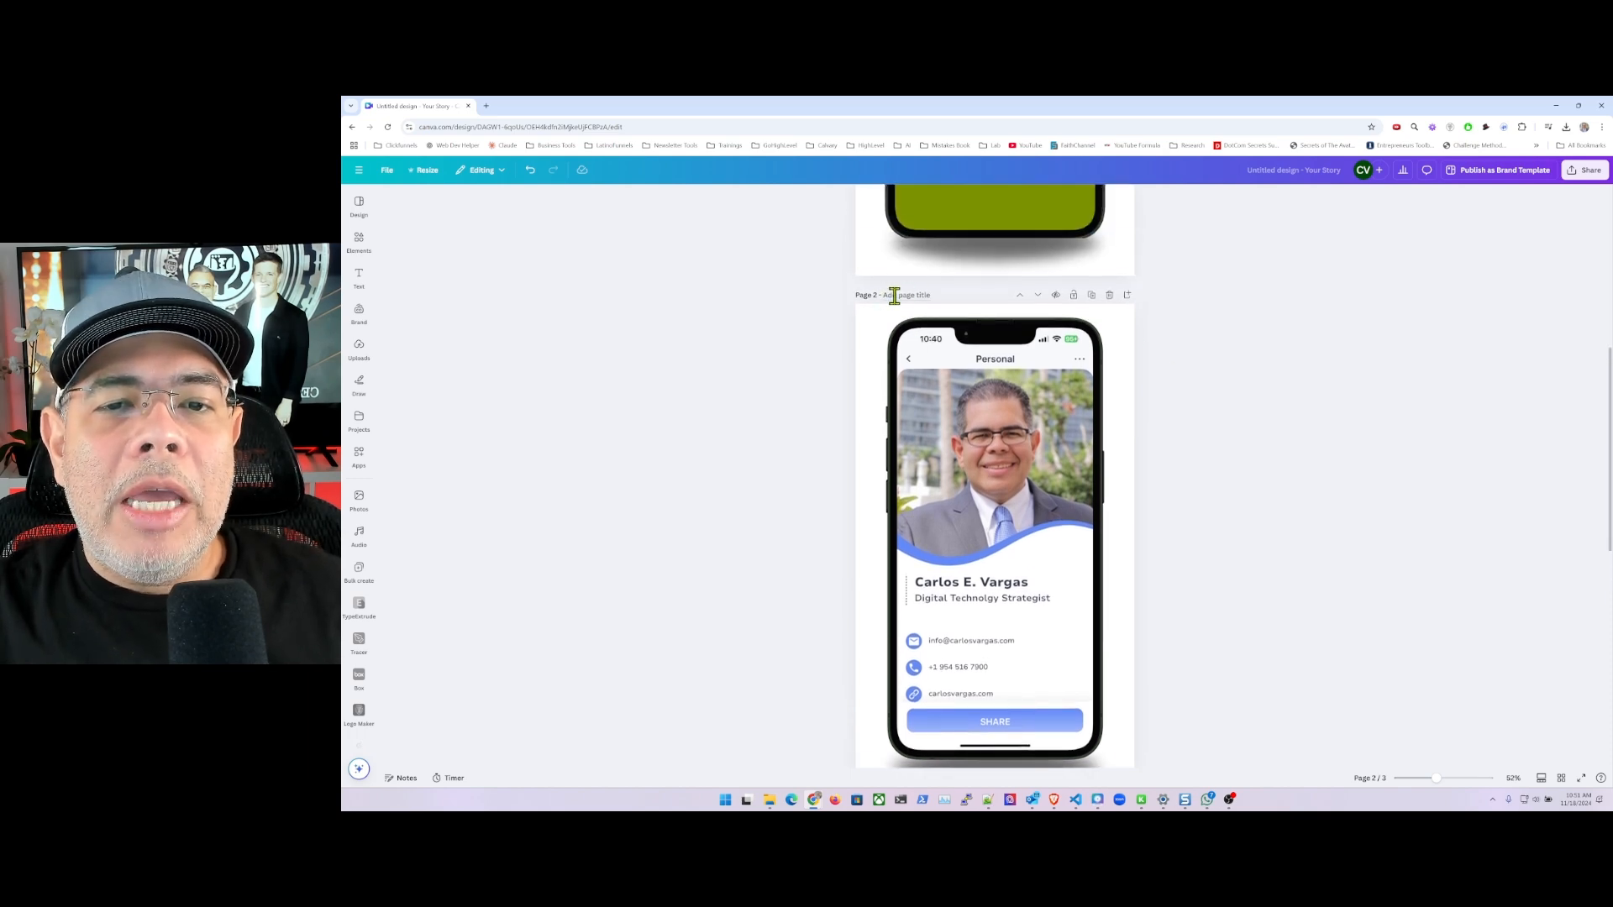
click(895, 296)
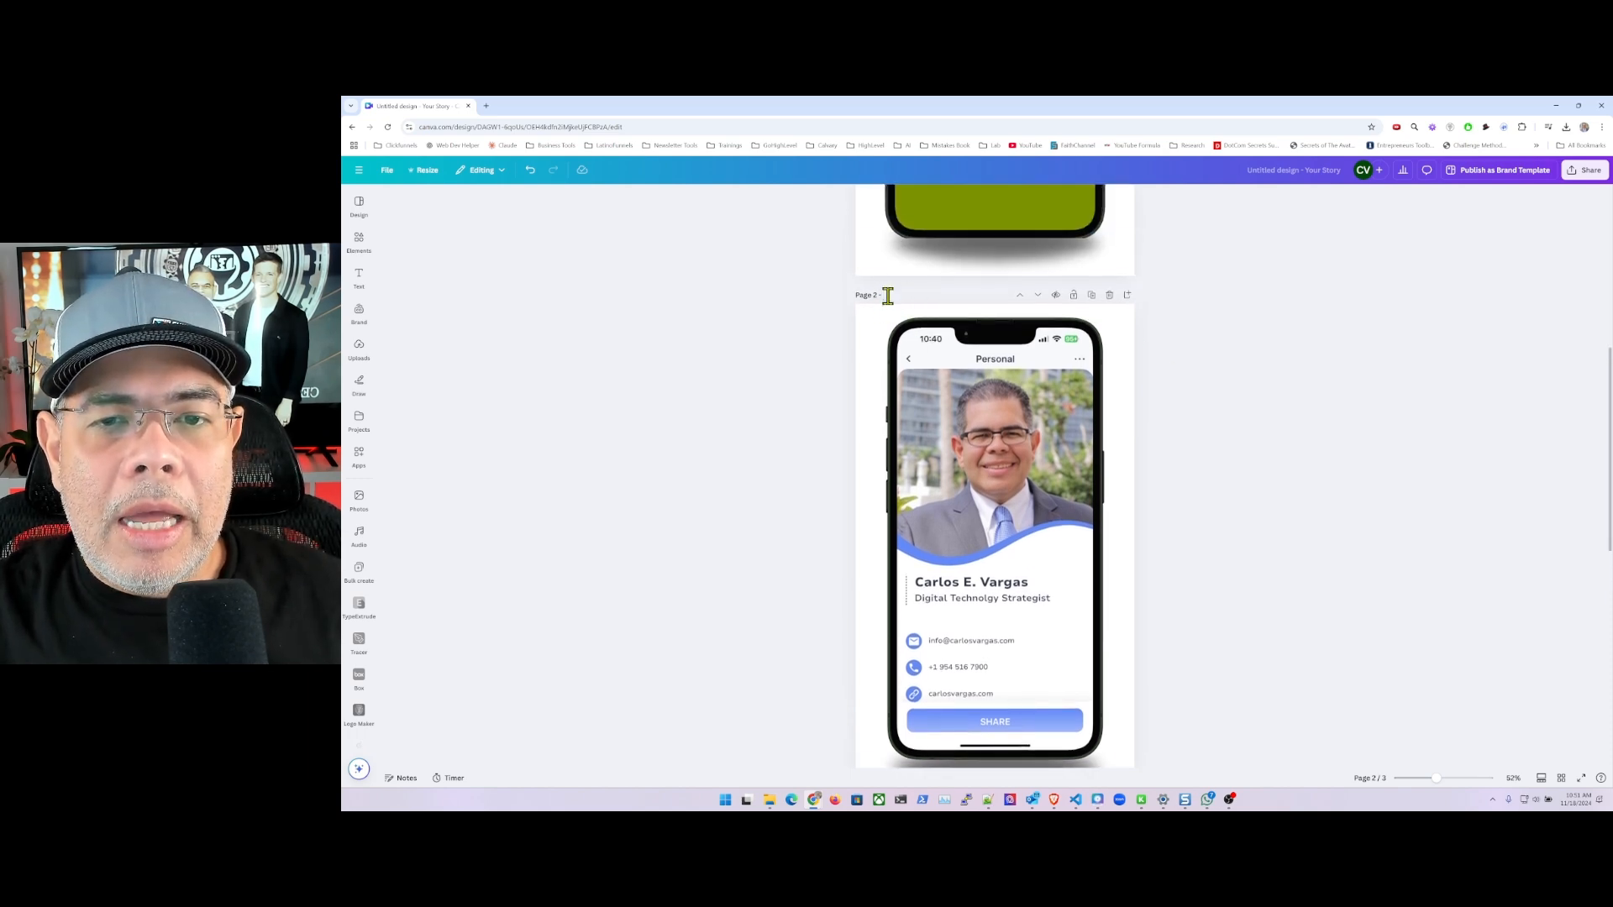
click(868, 336)
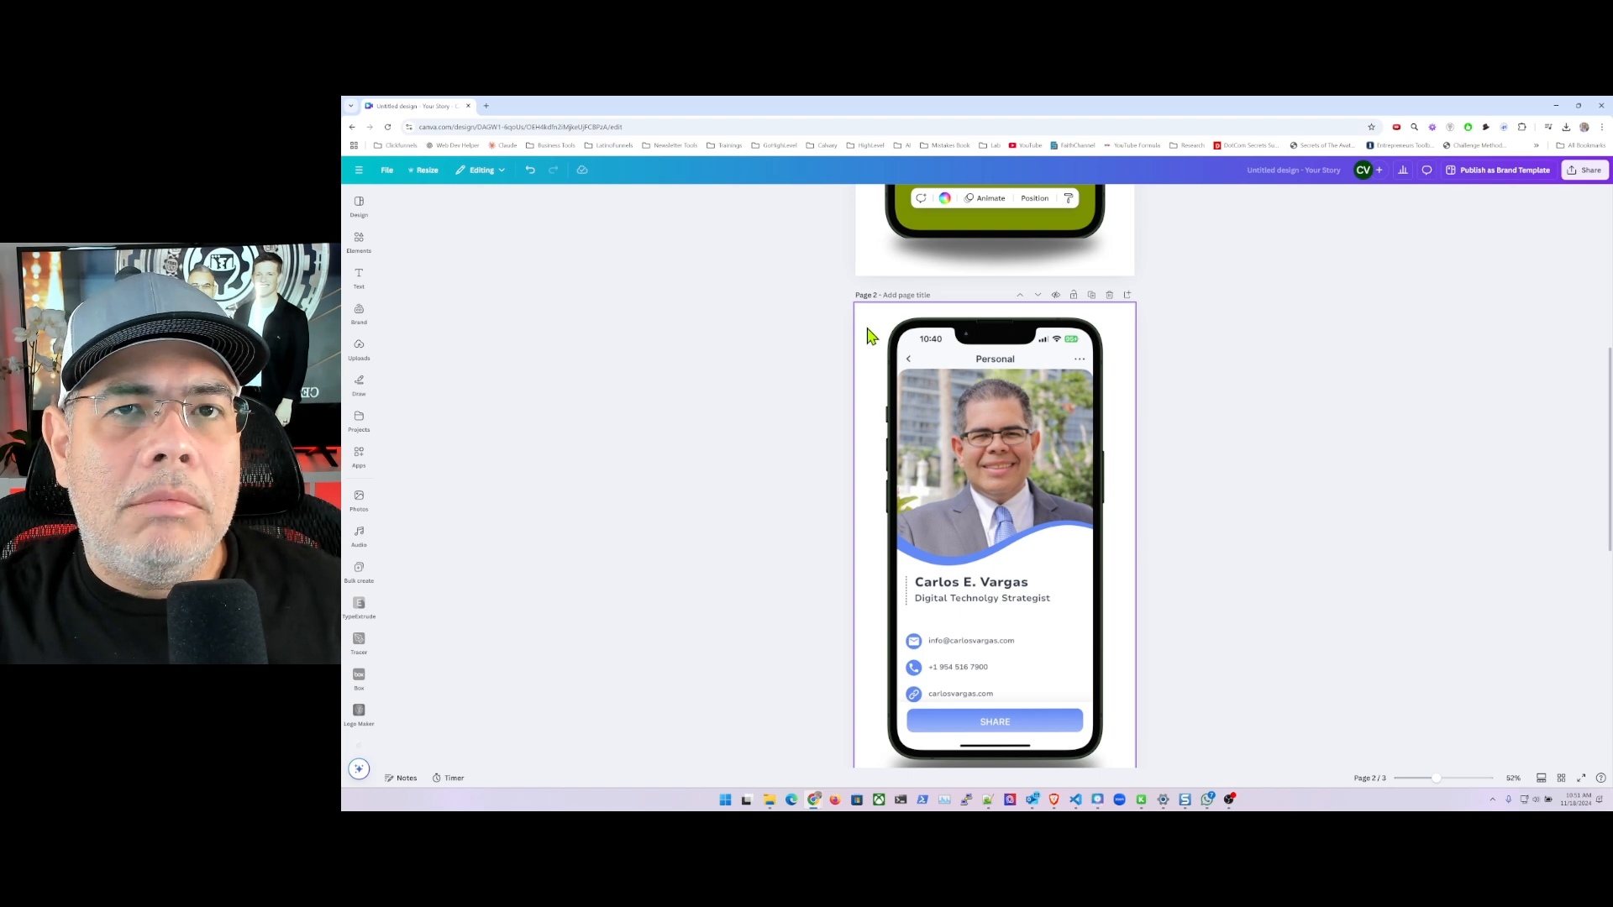
click(906, 296)
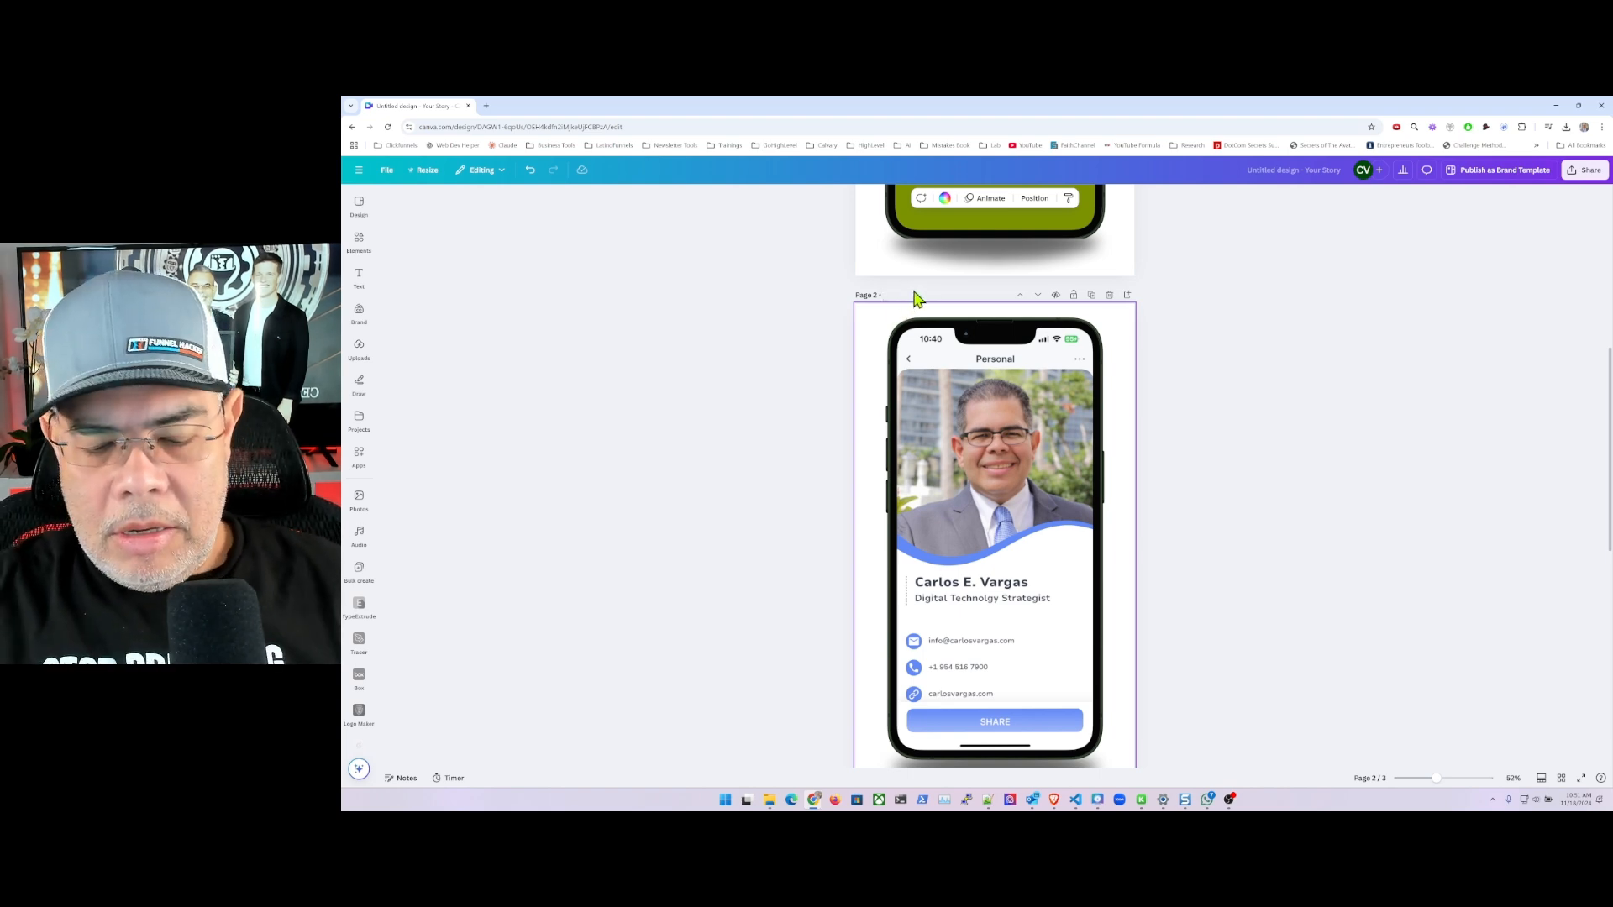
text(Busine)
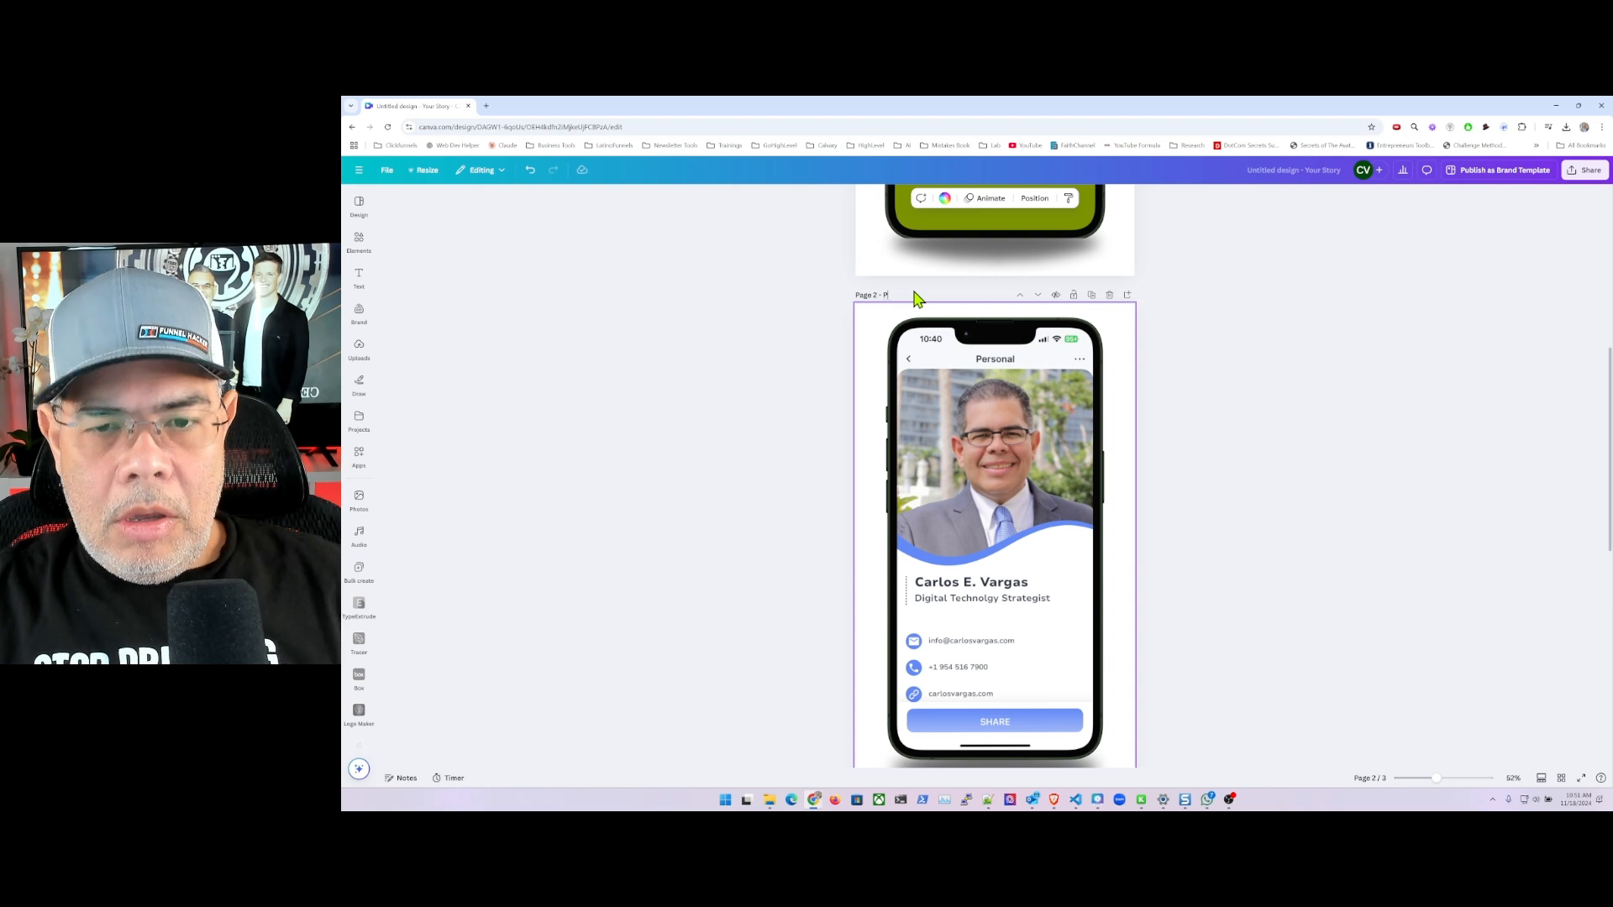
text(s)
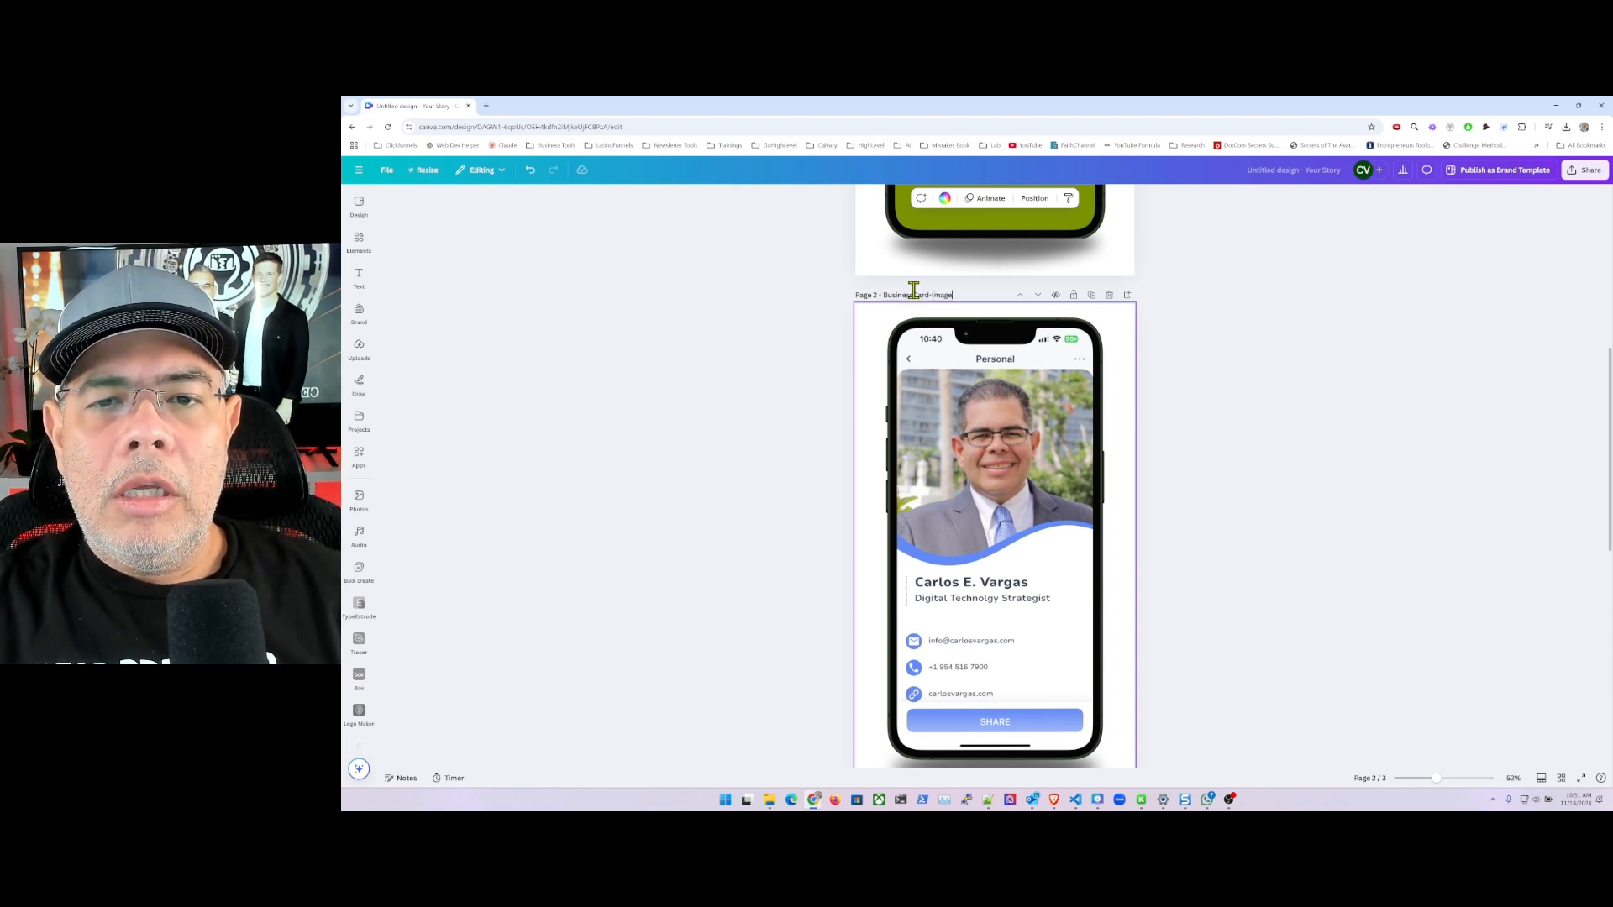
Step: Title page 3 "BusinessCard-QRCode"
scroll(924, 336, down, 5)
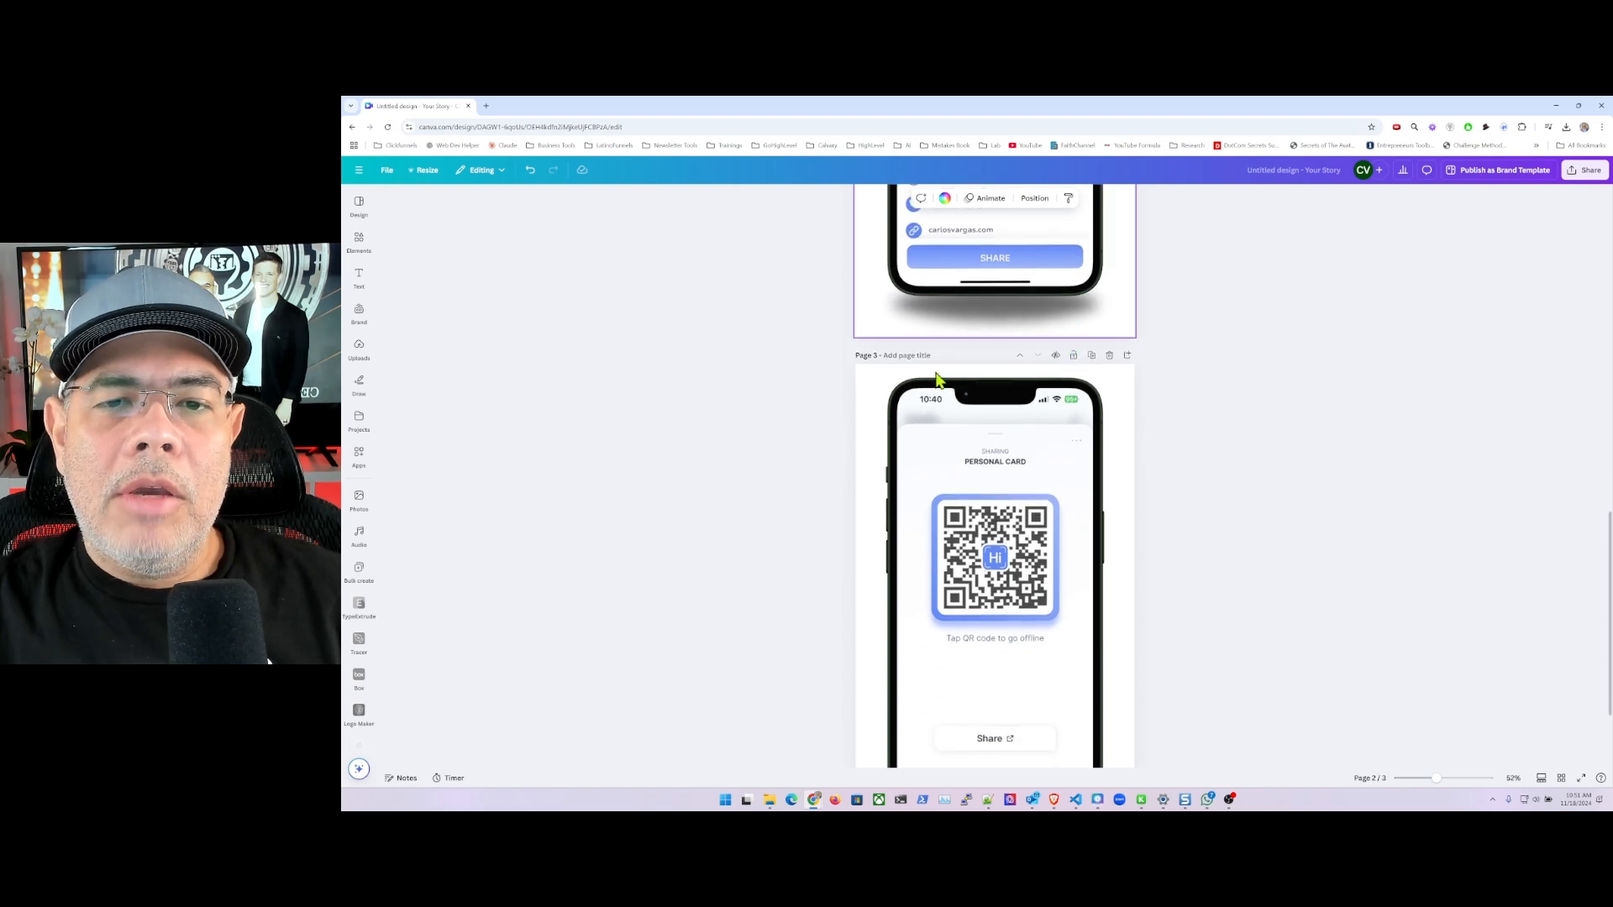
click(901, 359)
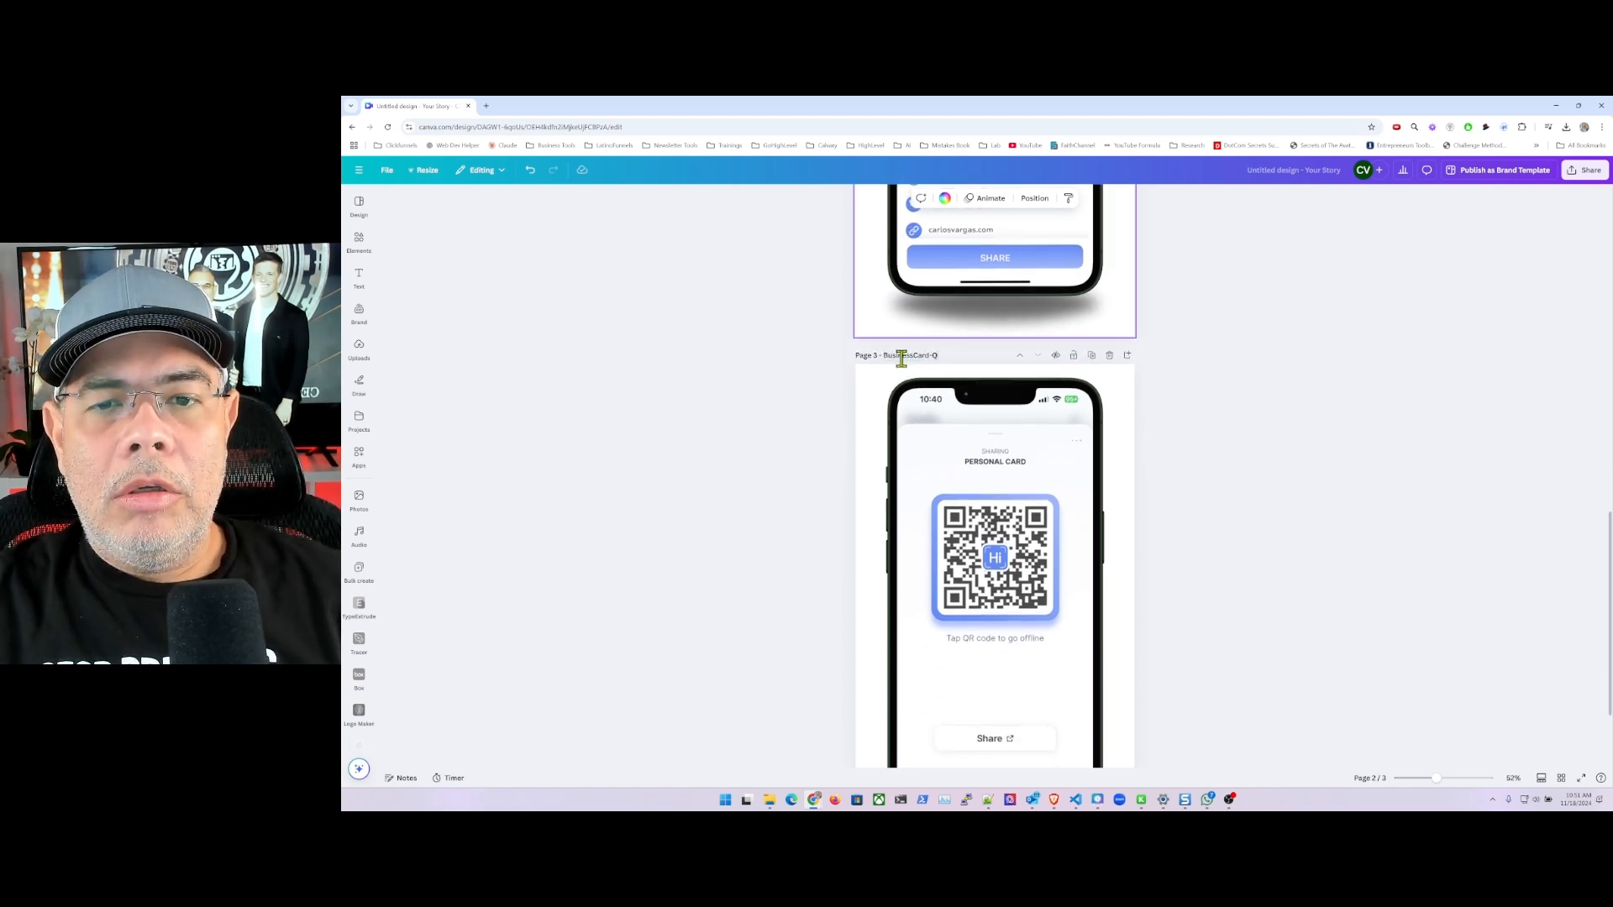
text(BusinessCard-QRCode)
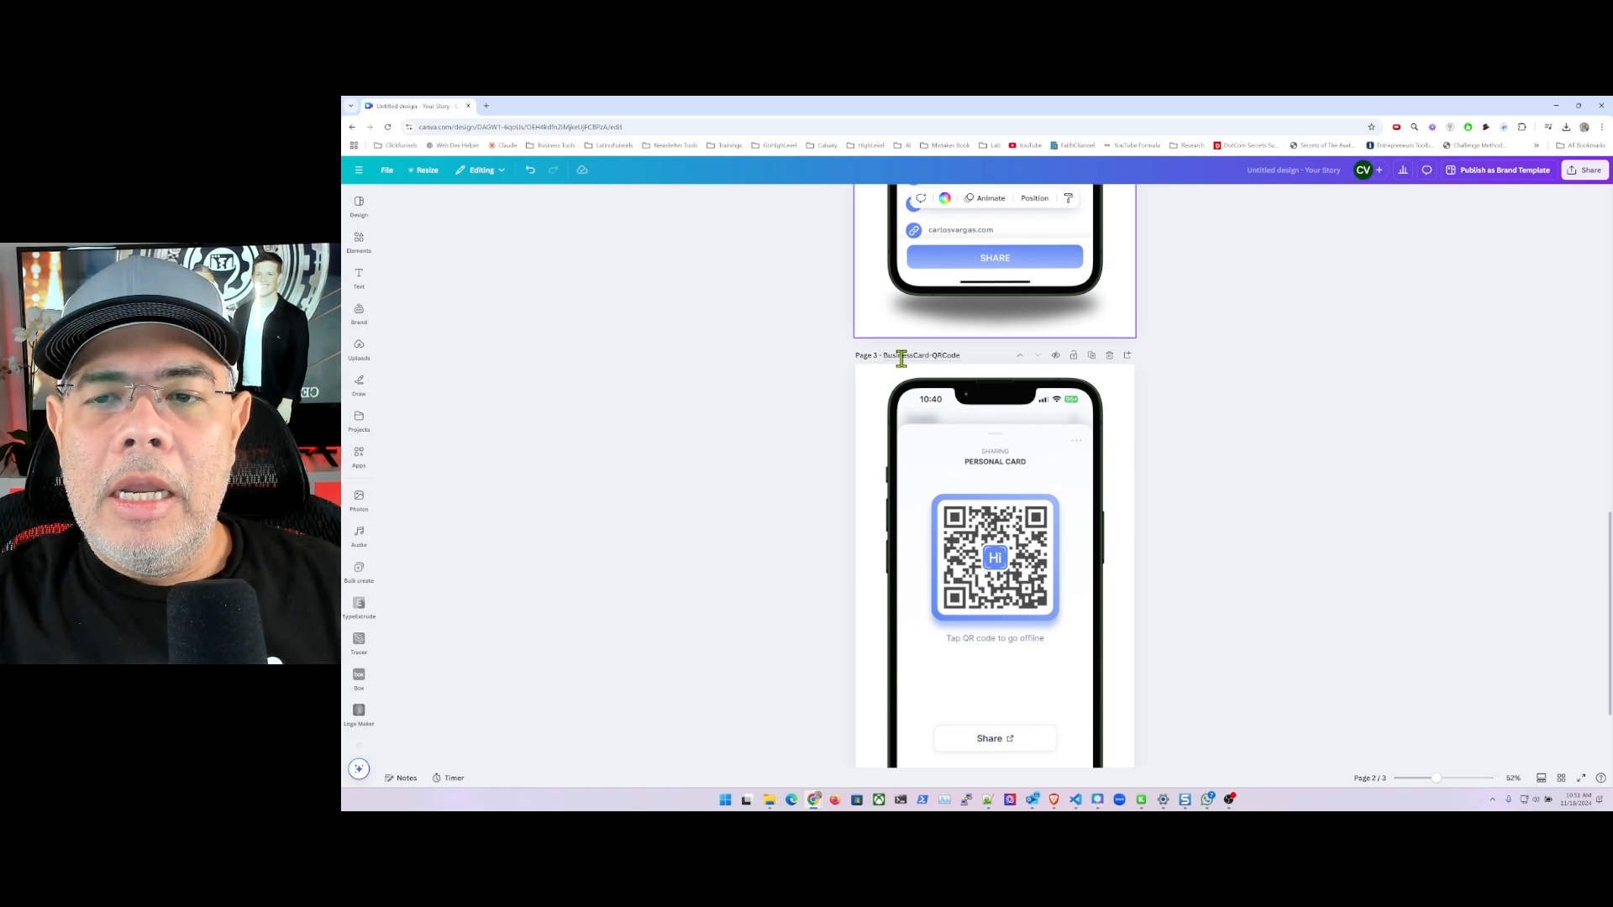
click(1138, 408)
Step: Rename the whole design "Mobile Device - BusinessCard Mockup"
scroll(1149, 417, up, 3)
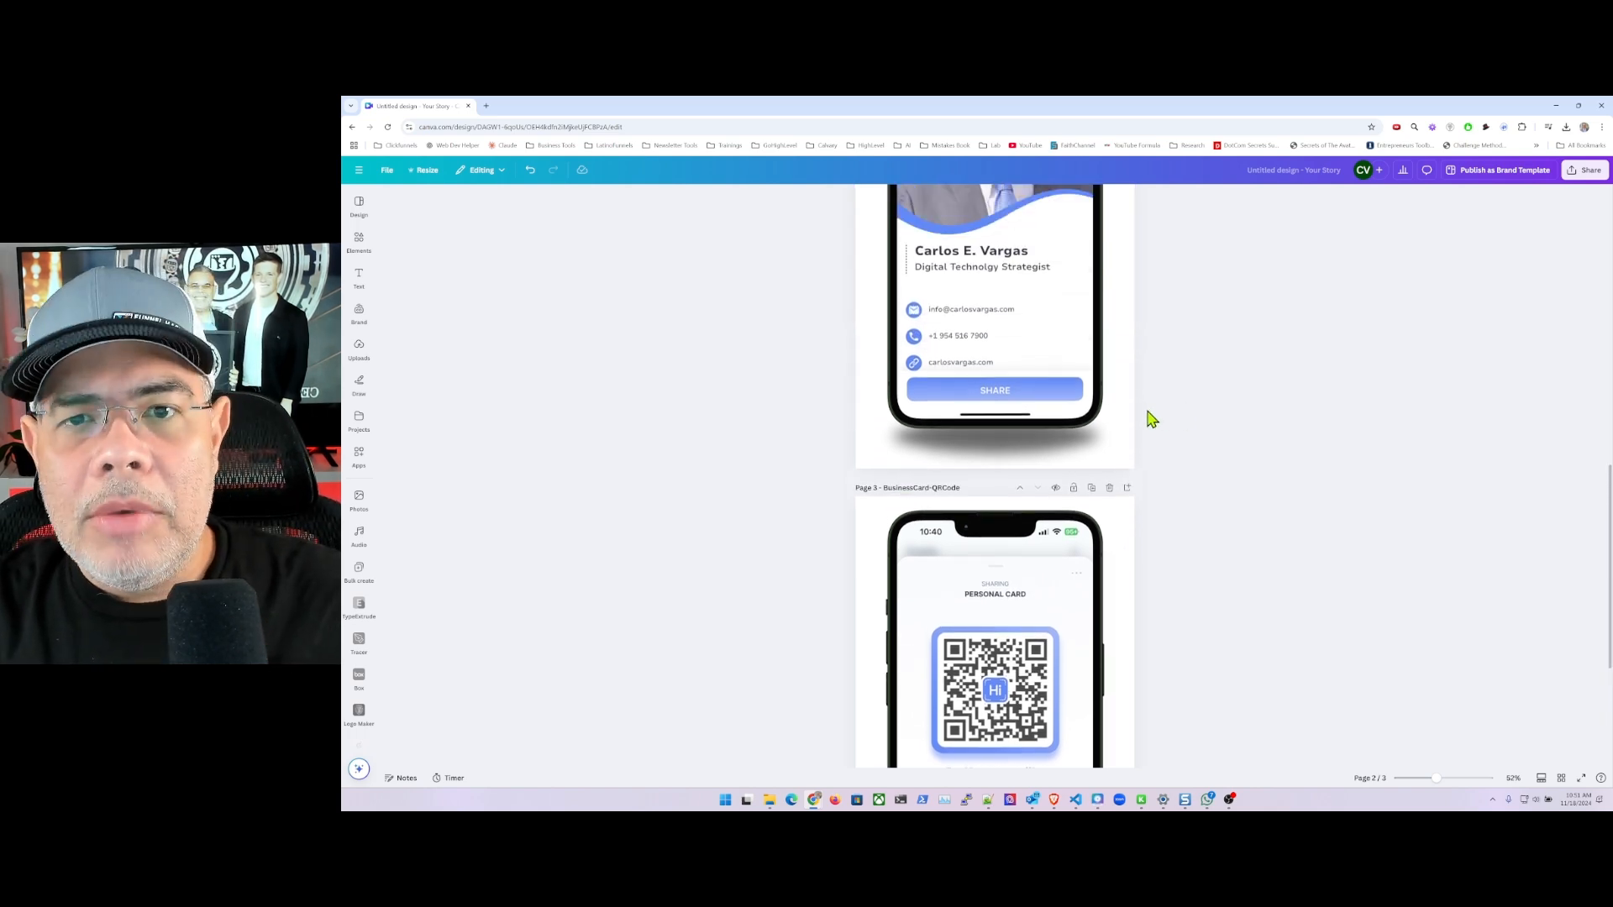
scroll(1151, 418, up, 3)
scroll(1149, 417, up, 3)
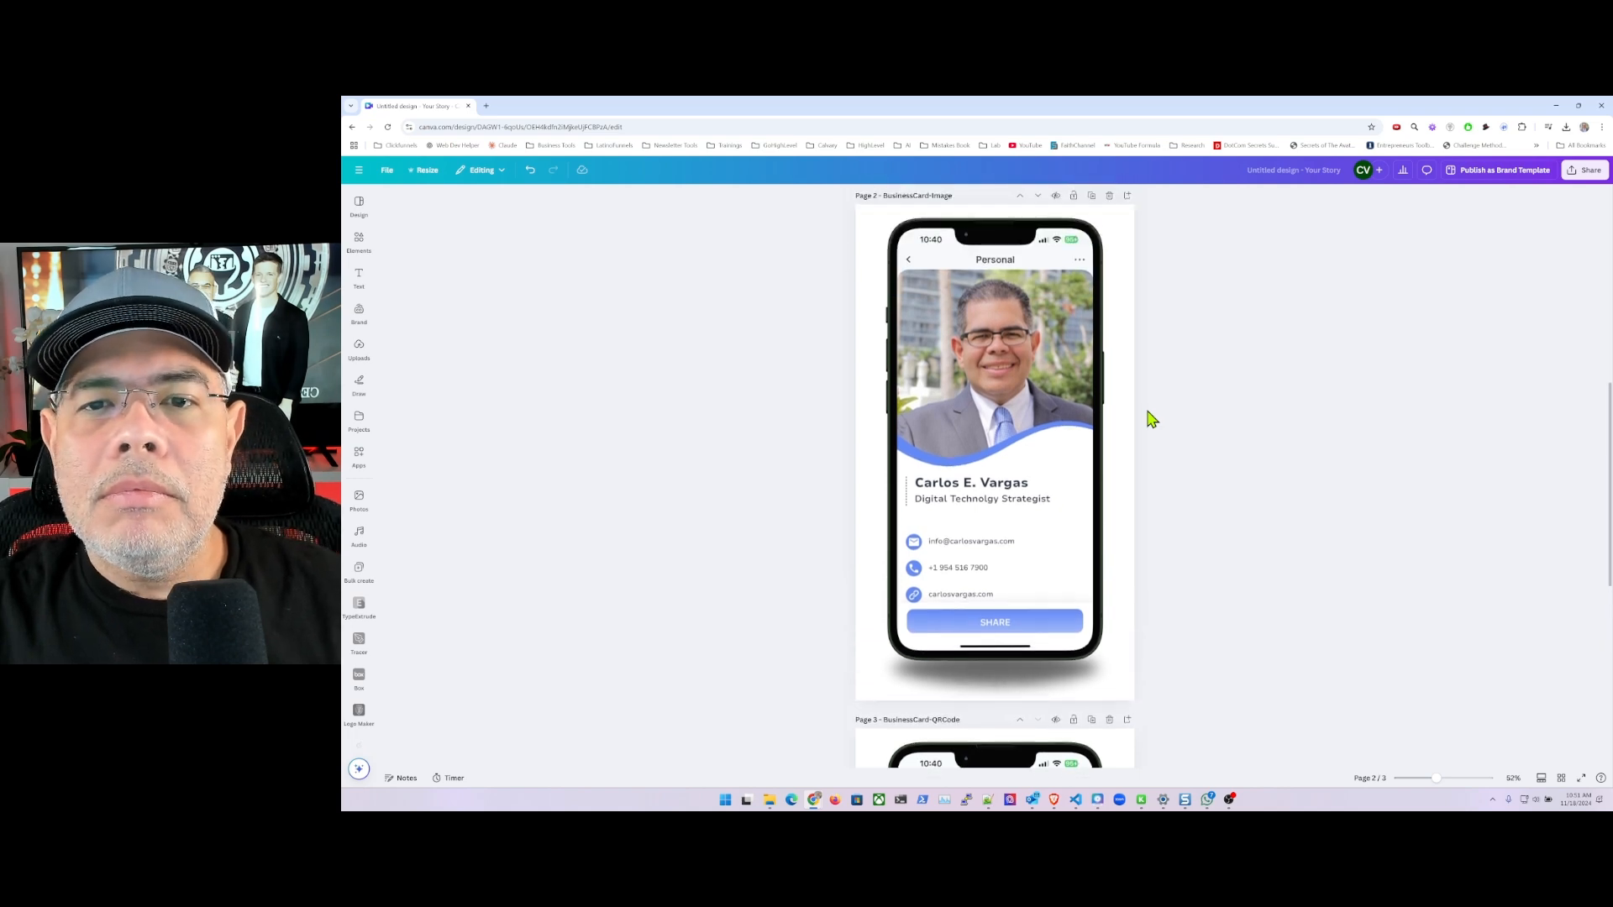
click(1588, 175)
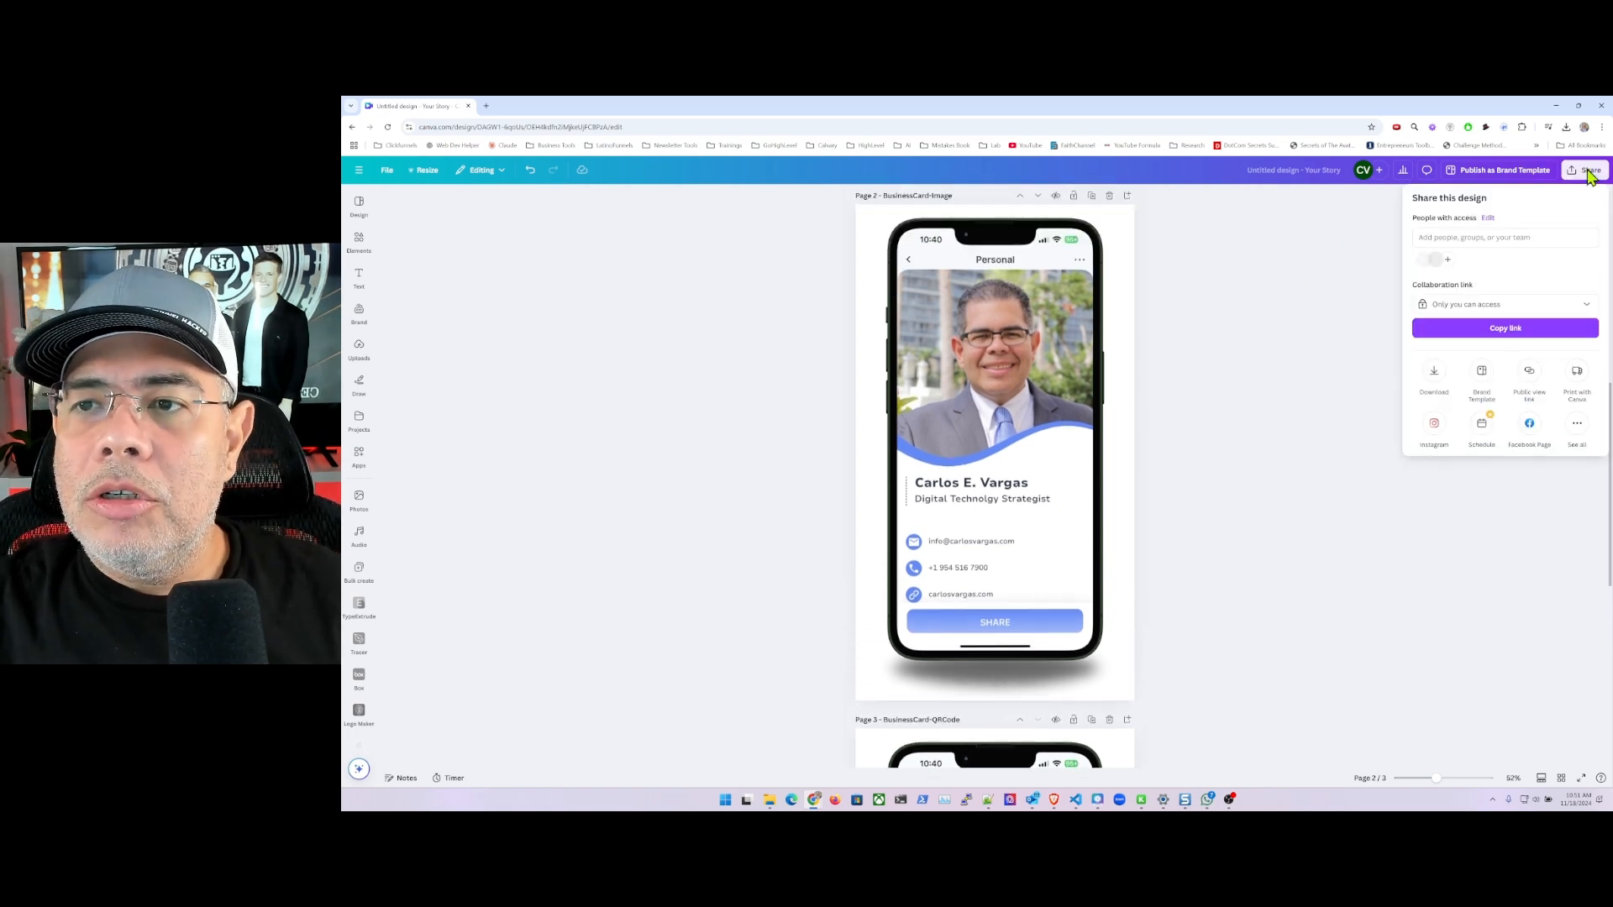
click(1284, 271)
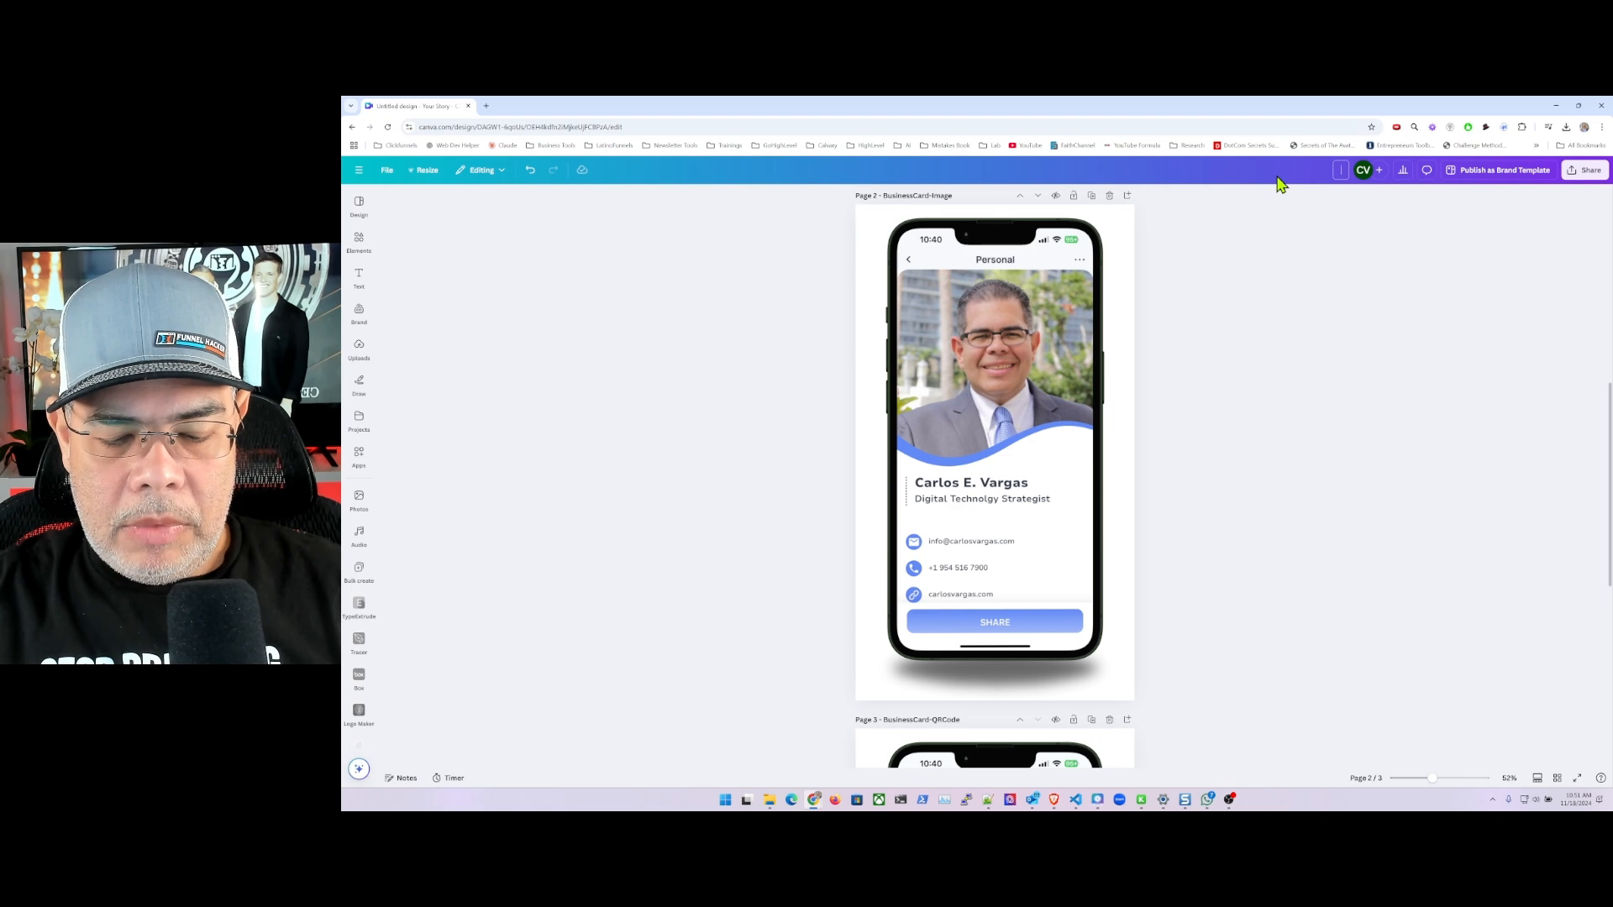
text(Mobi)
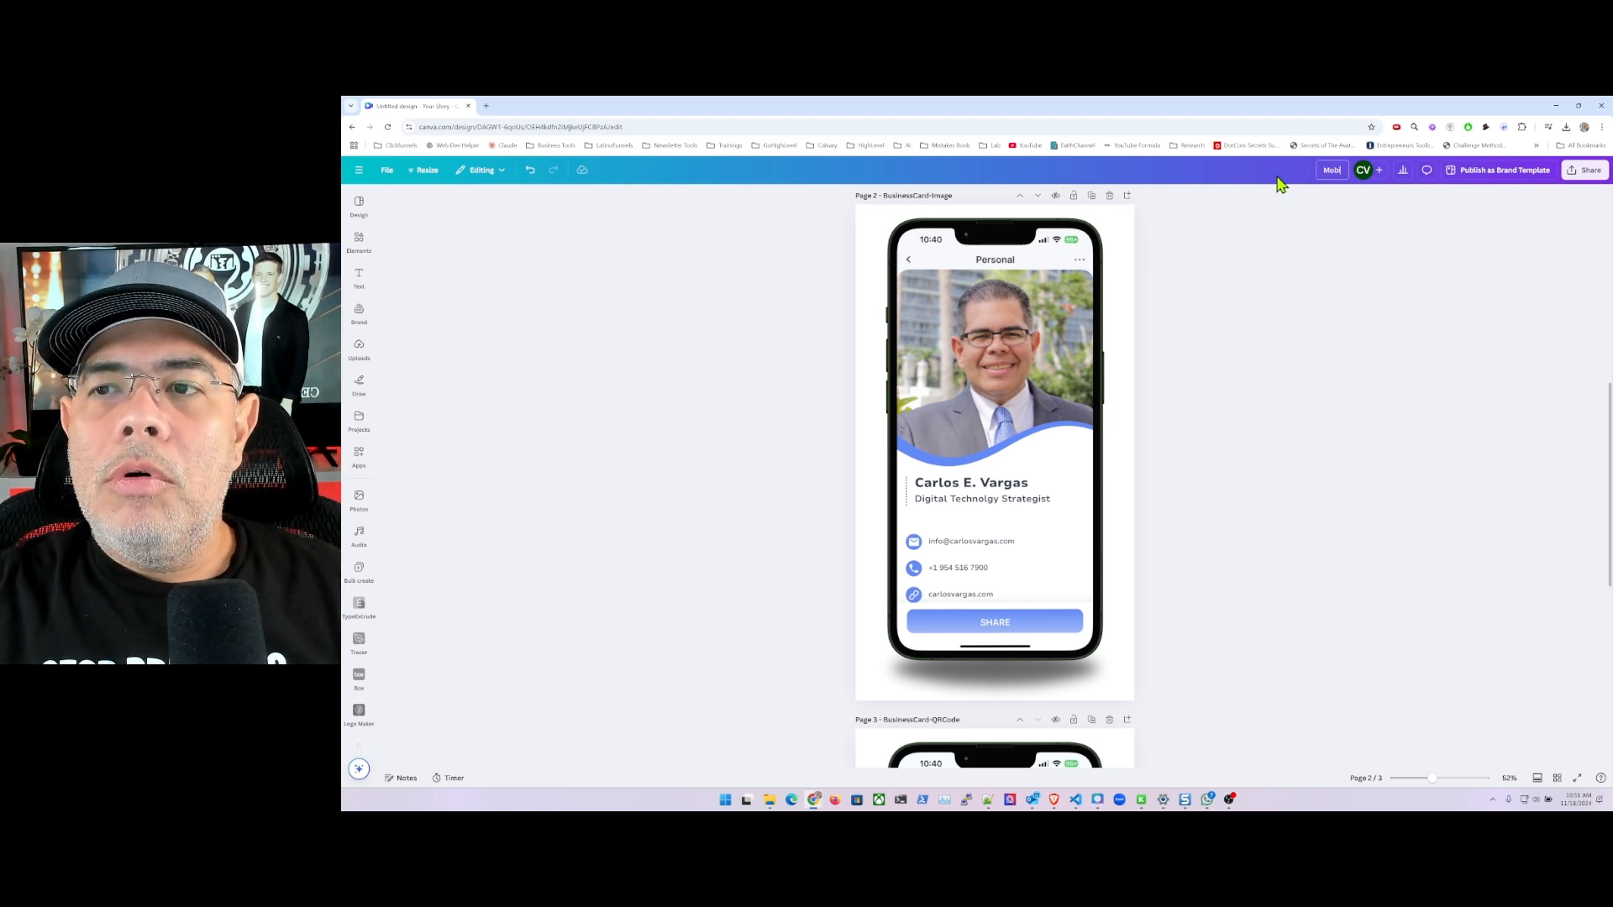
text(le Device -)
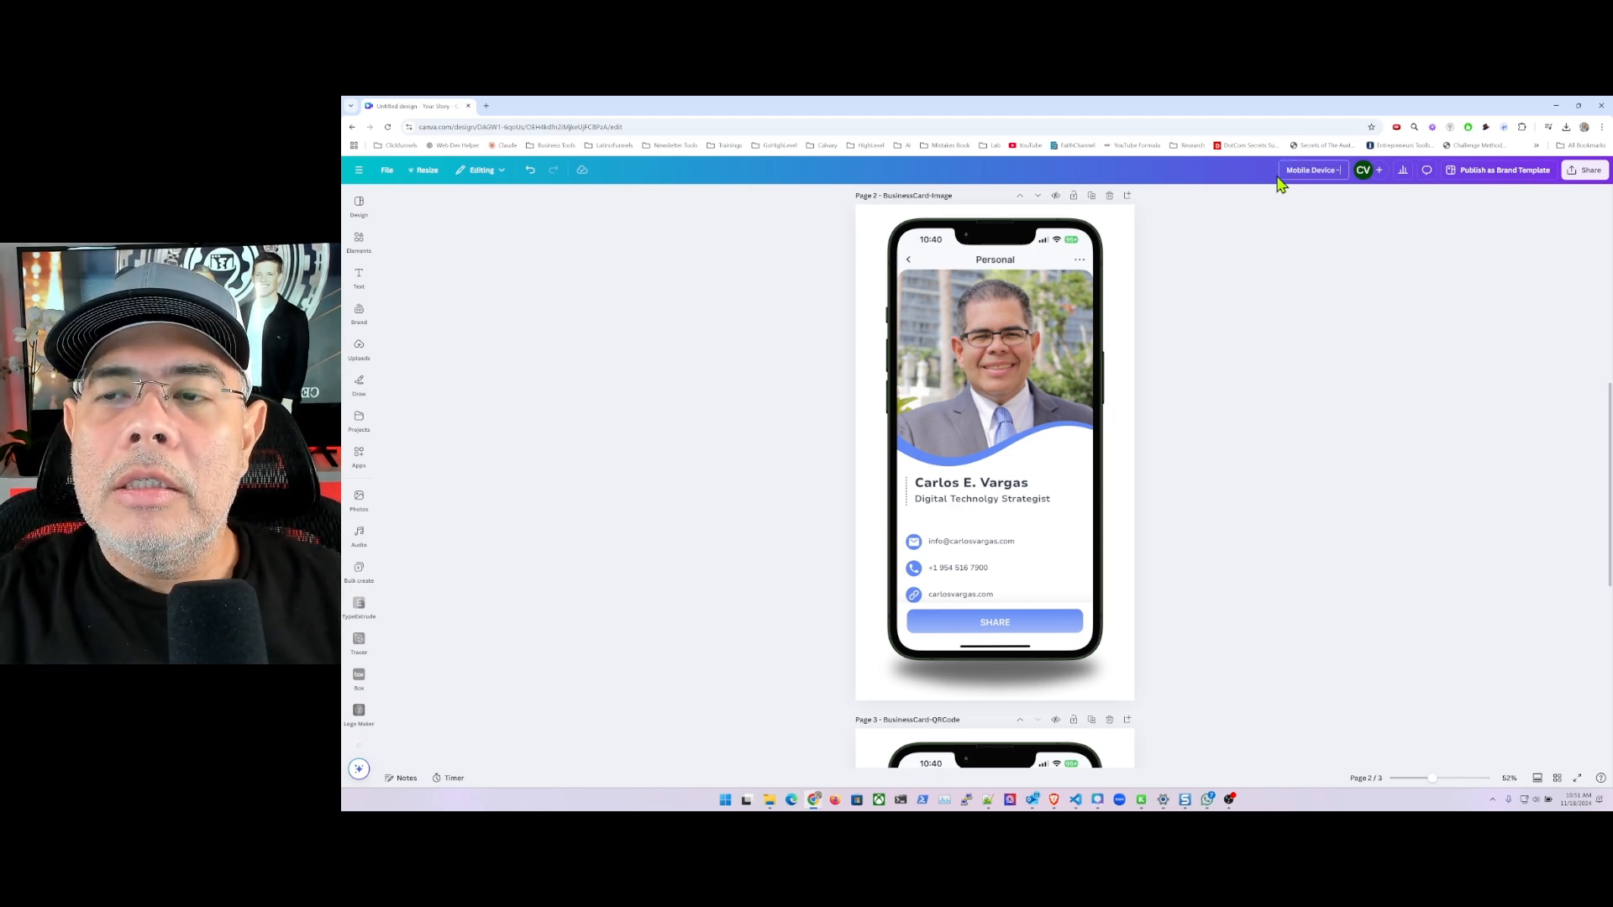
text( Busines)
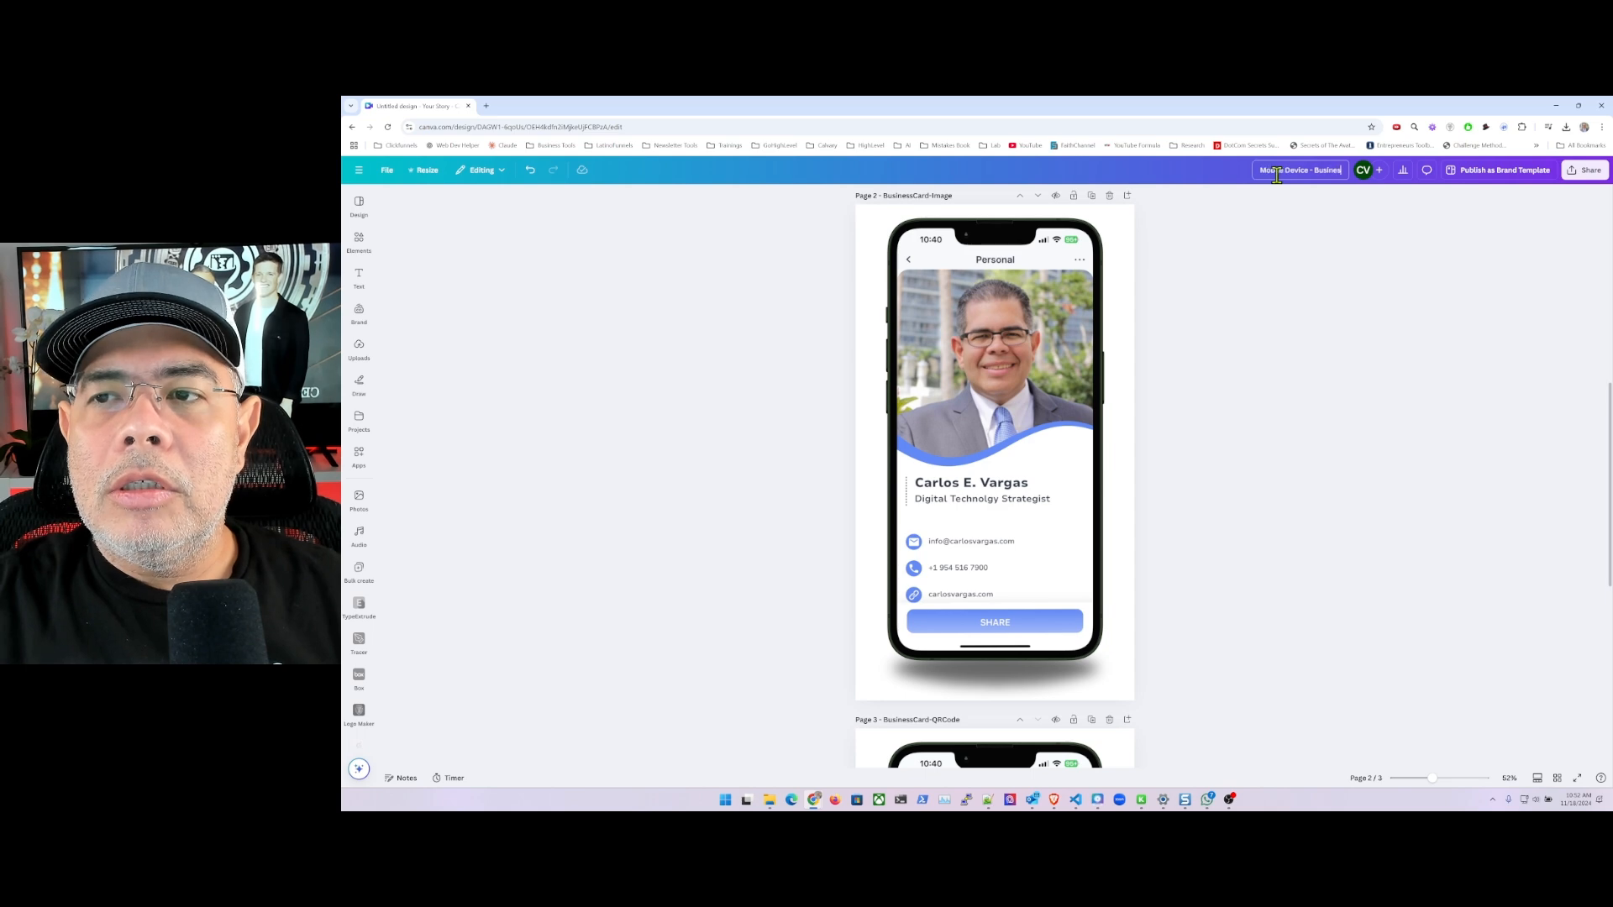
text(sCard Mockup)
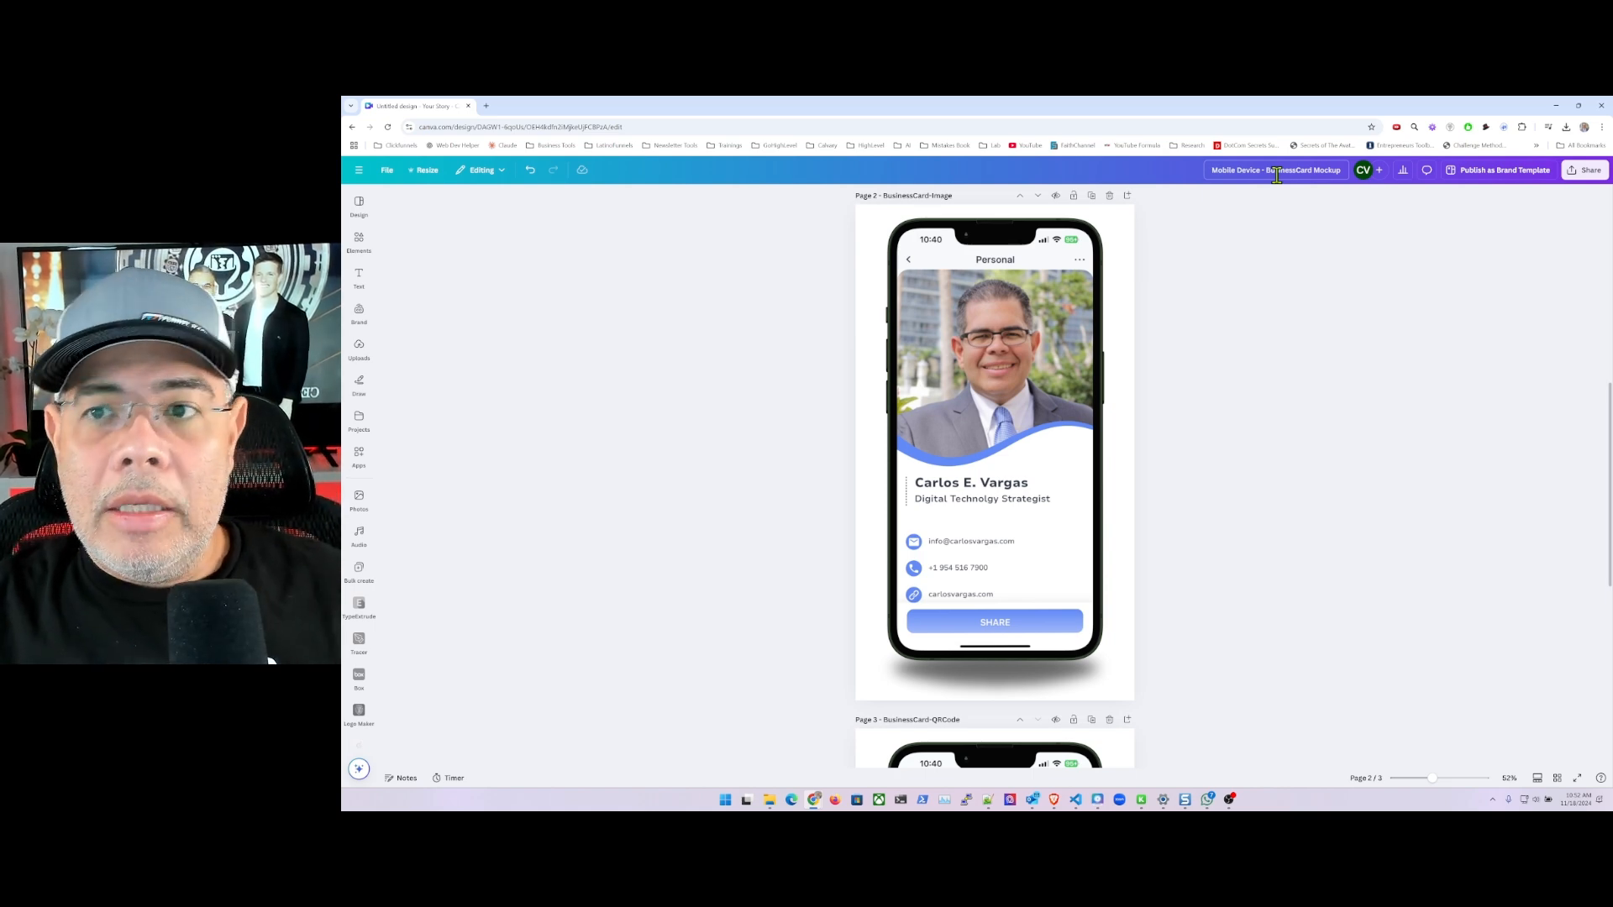
click(1298, 252)
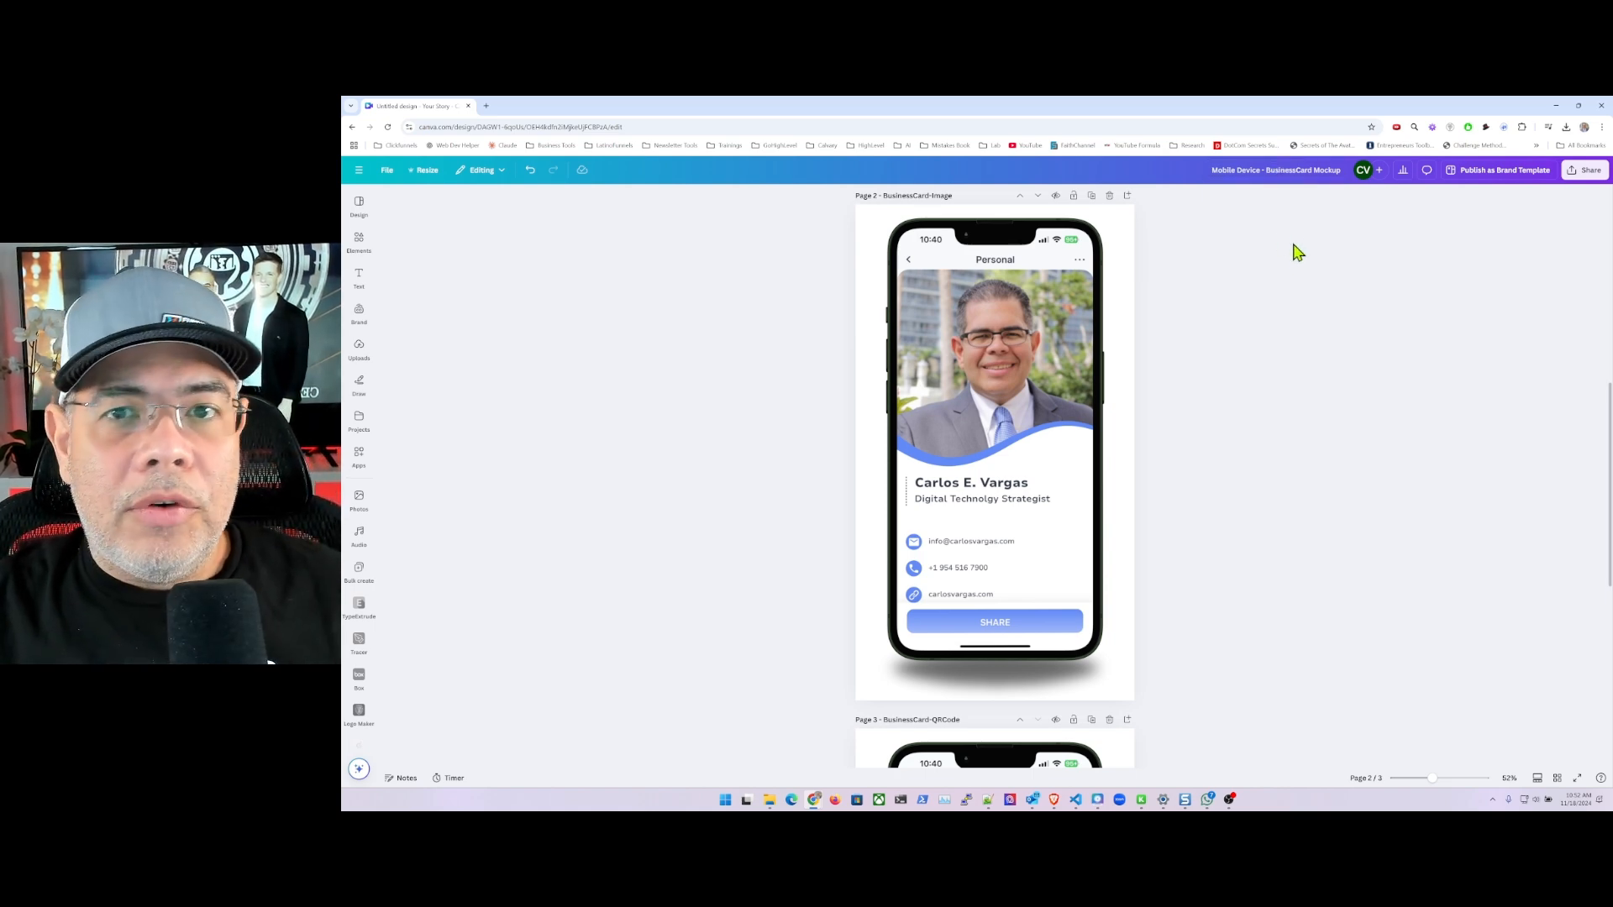
Step: Download only pages 2 and 3 as PNG with a transparent background and save the resulting zip file
click(1585, 172)
click(1434, 372)
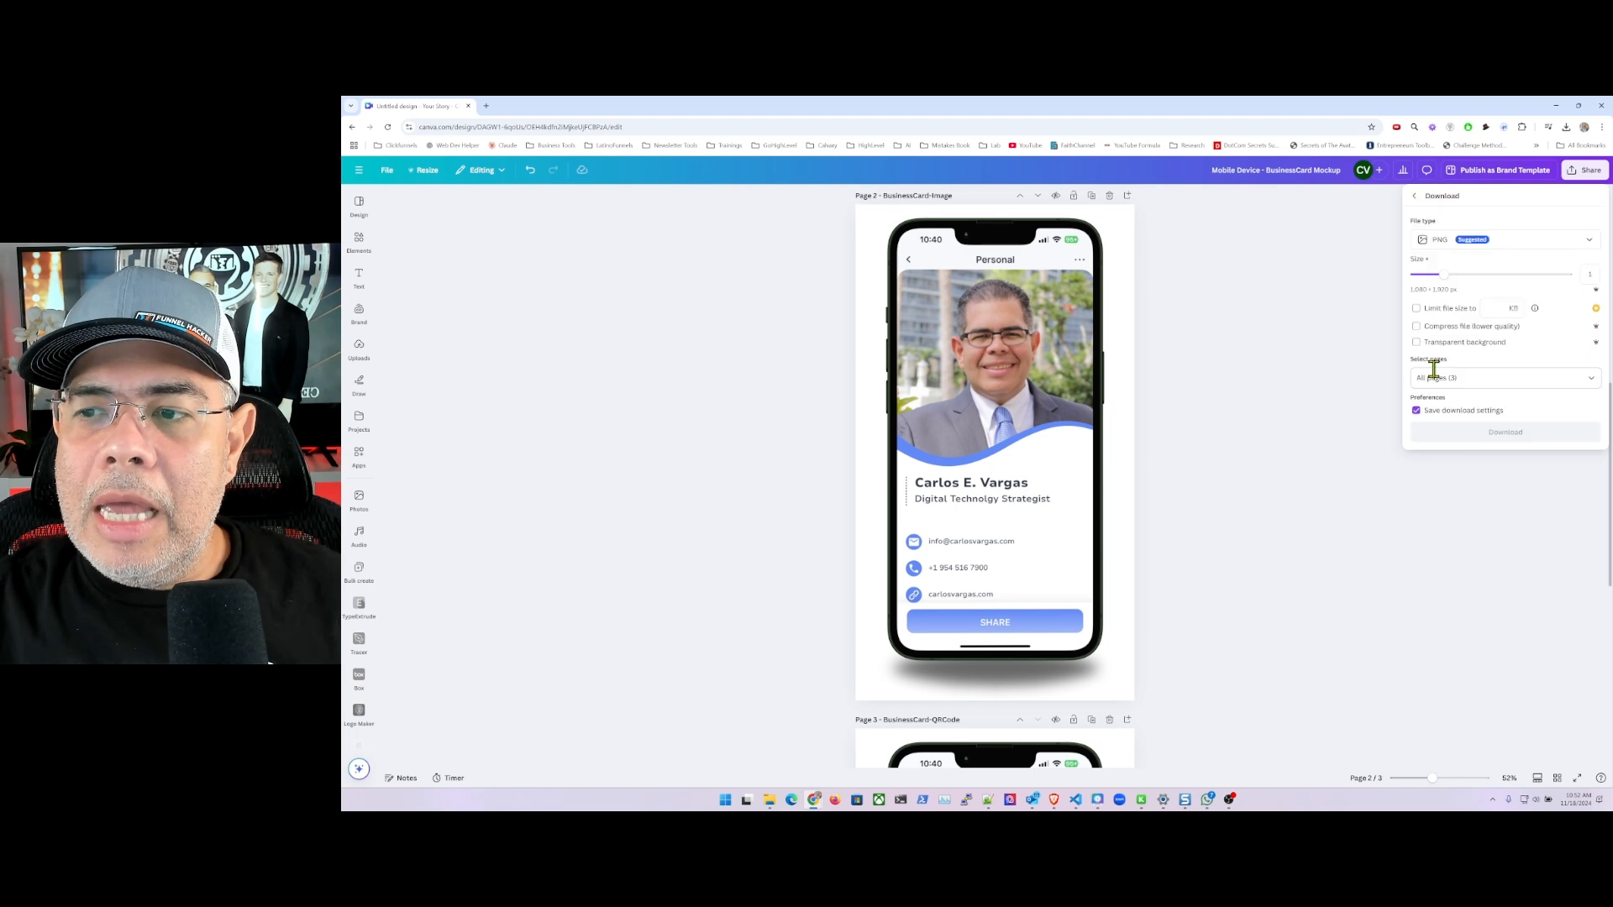
click(1591, 378)
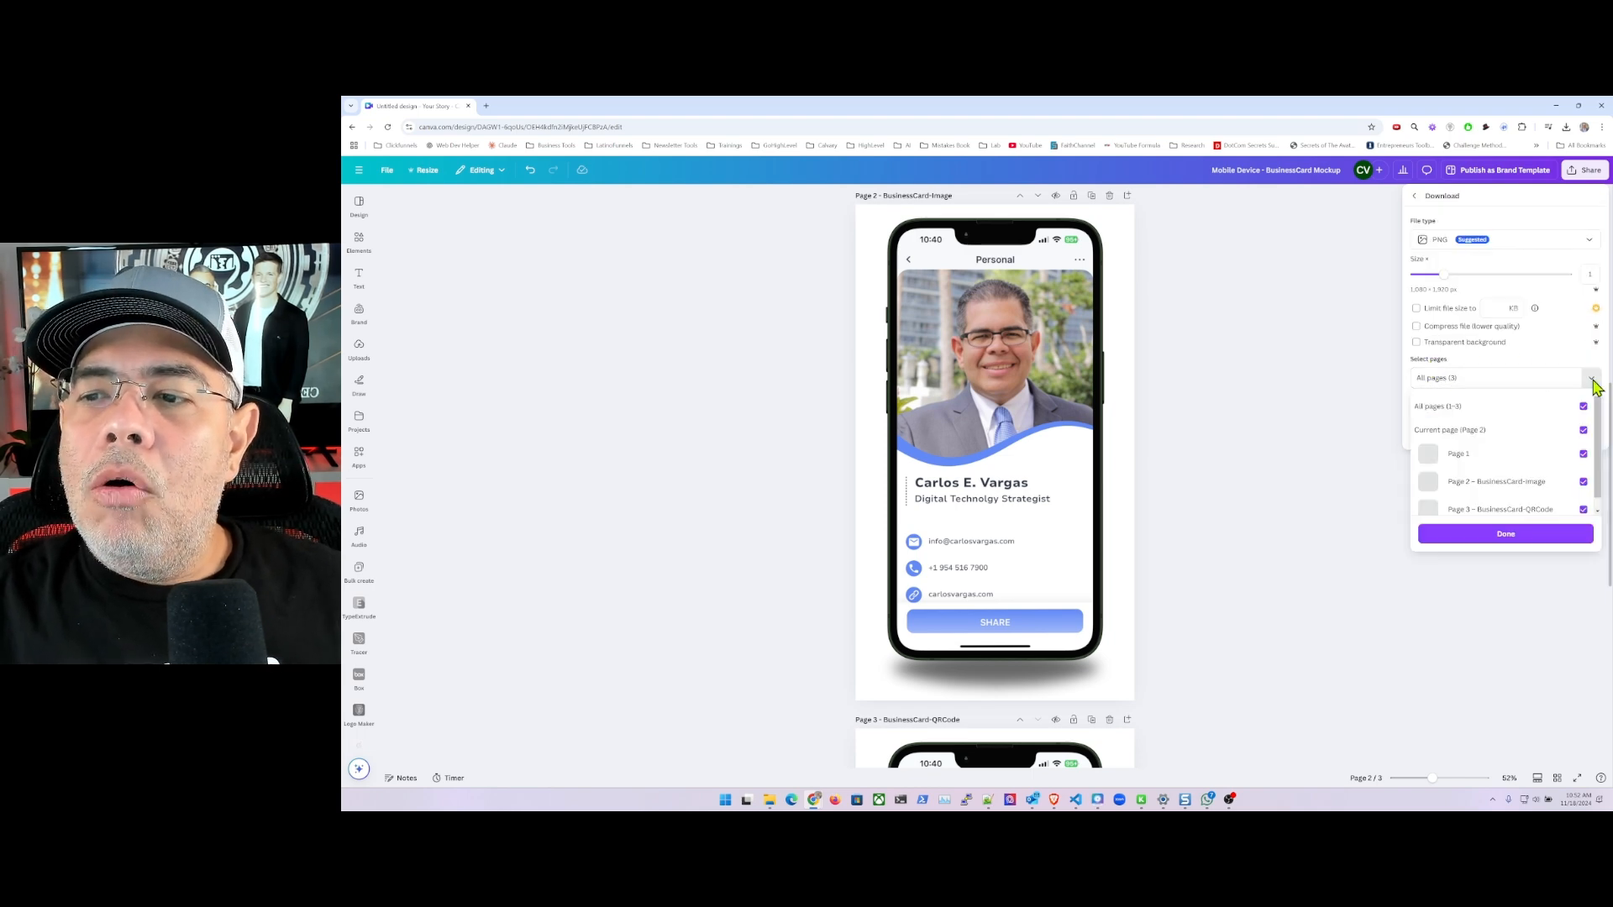
scroll(1534, 474, down, 1)
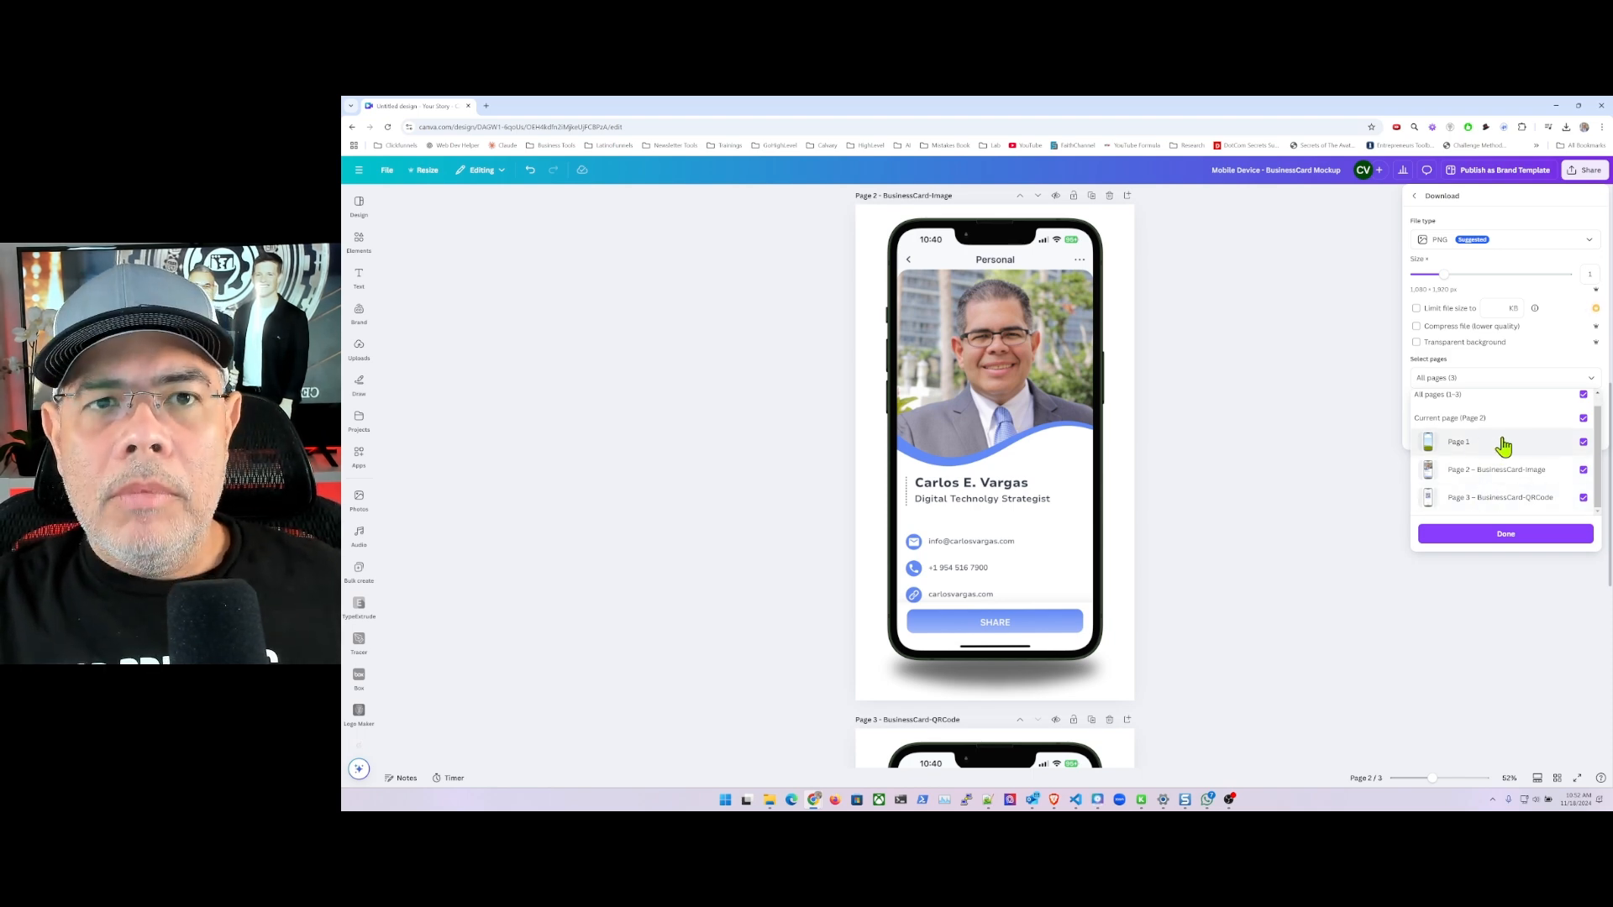
click(1584, 441)
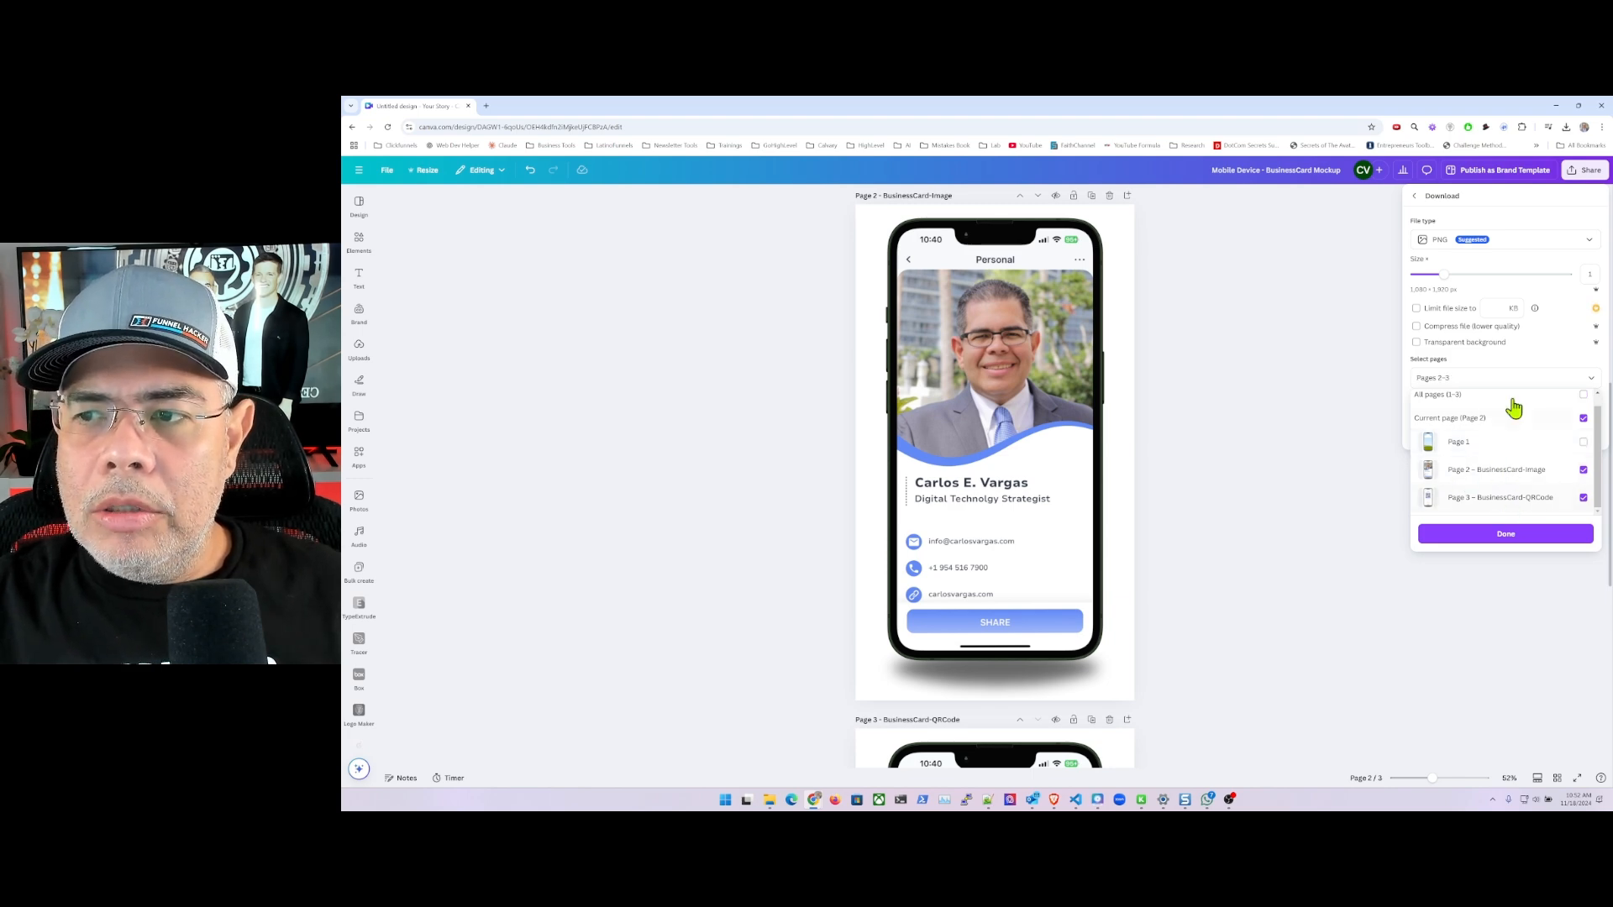
click(1509, 362)
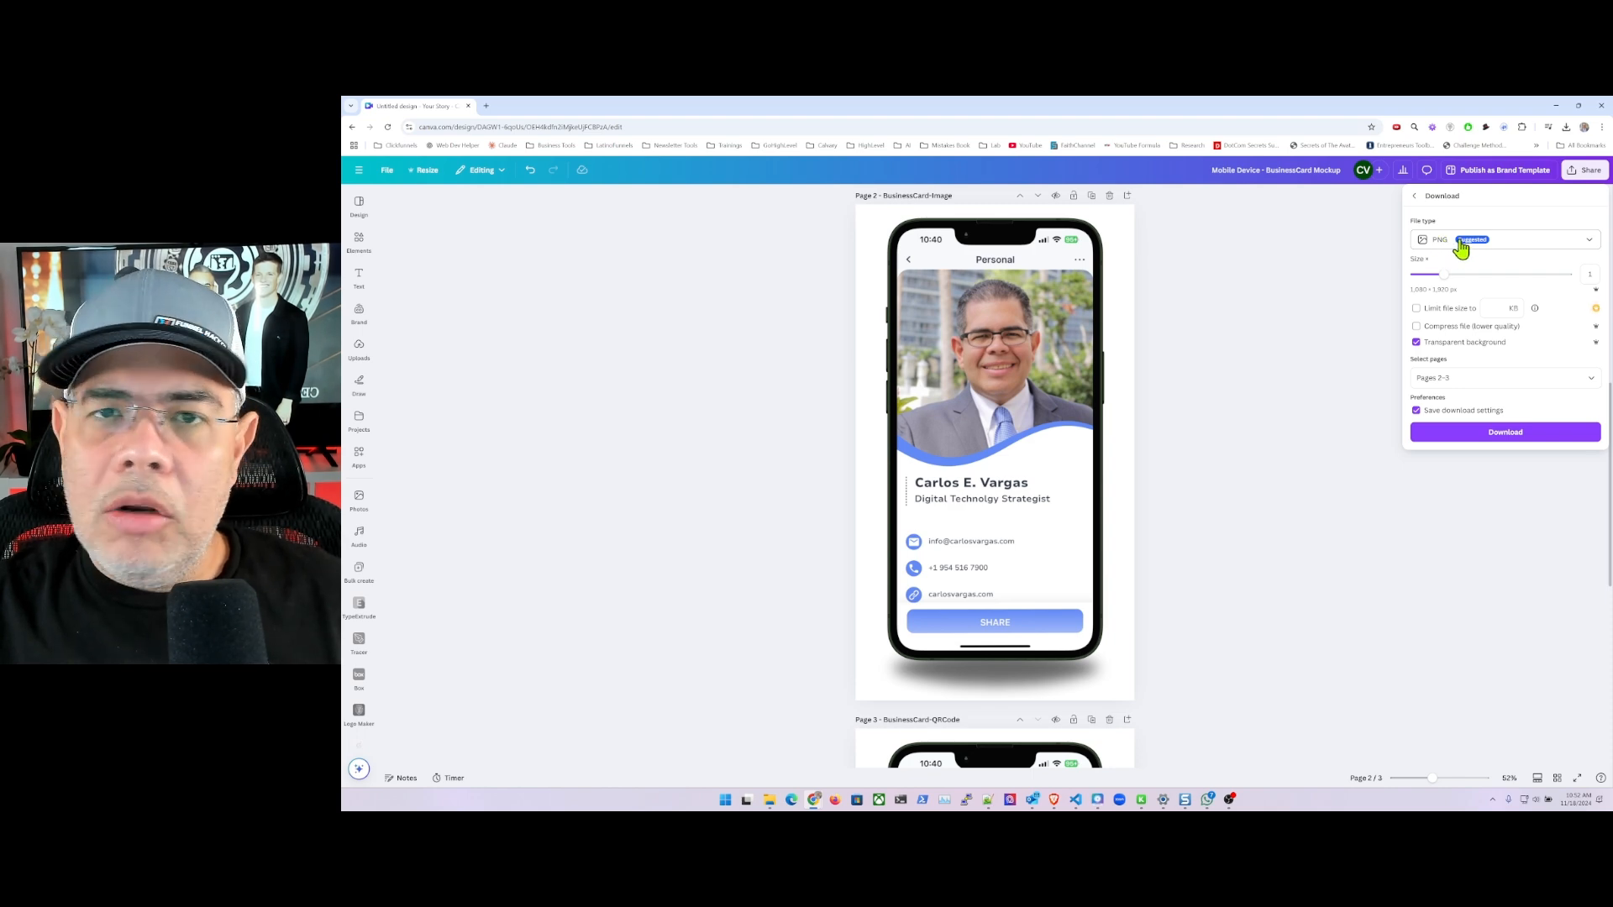
click(1506, 433)
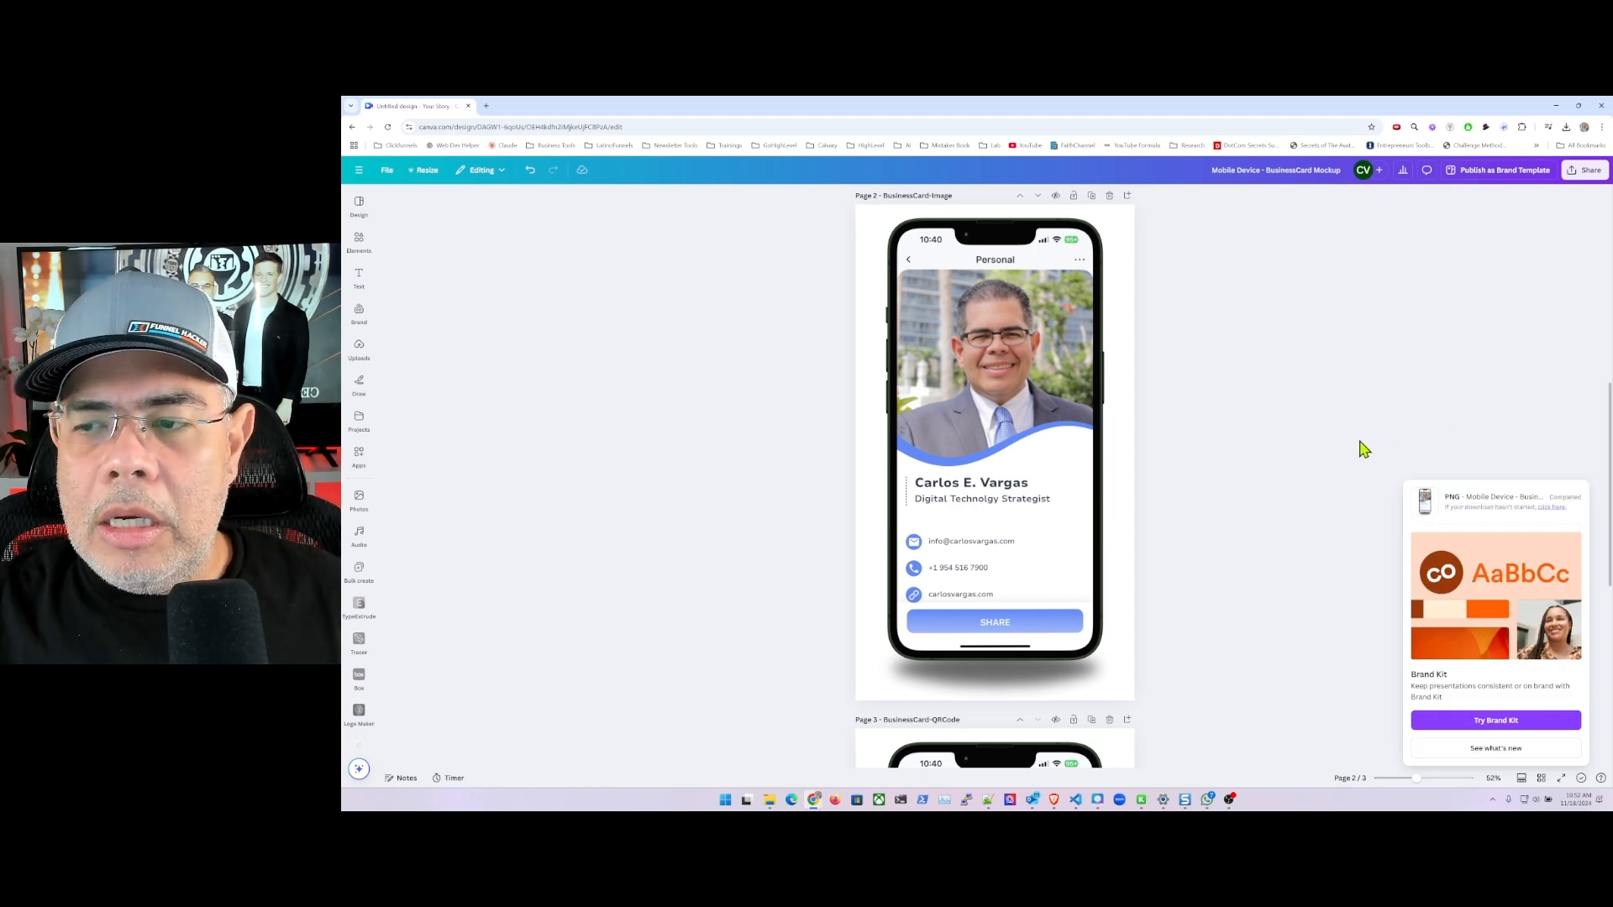
key(Return)
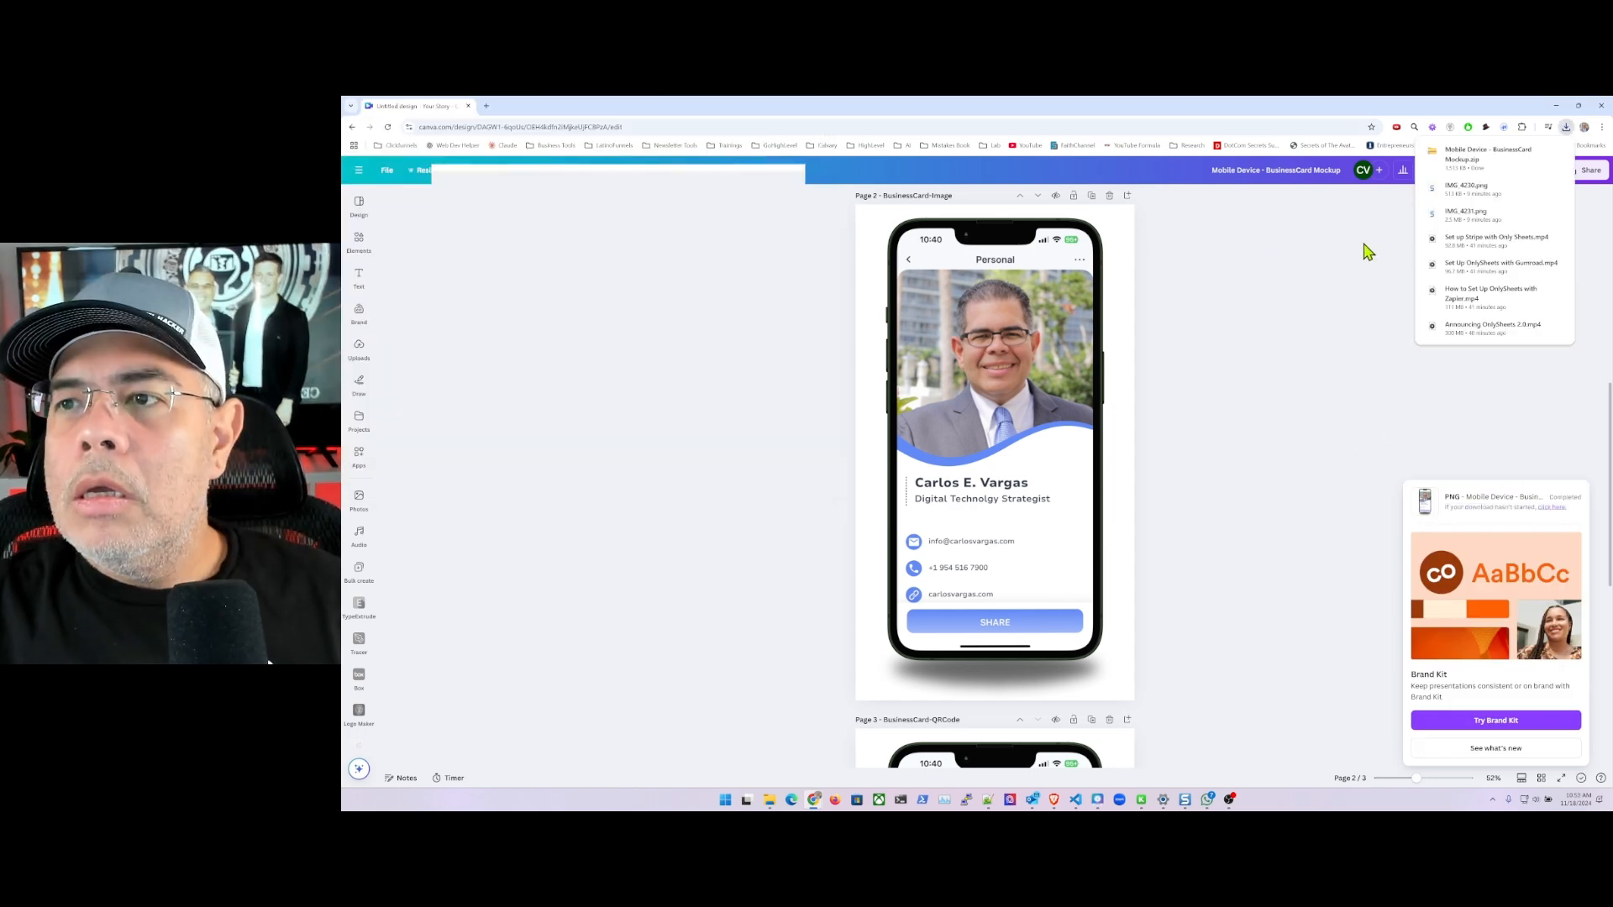
Step: Locate the downloaded mockup zip in its BusinessCards folder and extract all its files to the proposed destination
click(1540, 152)
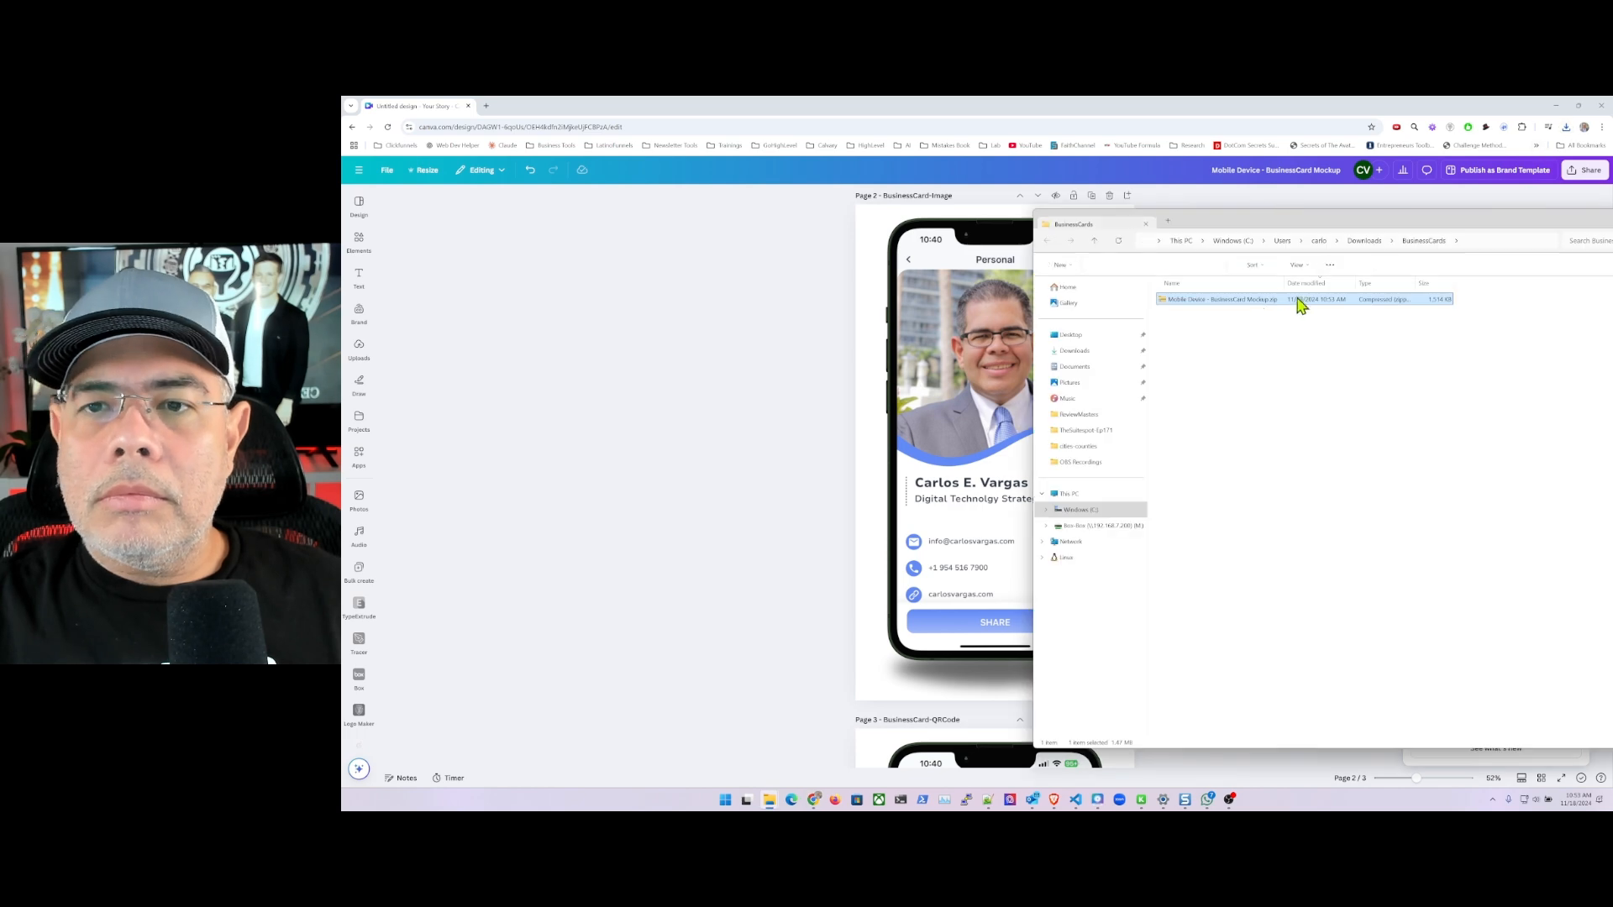
drag(994, 183, 935, 183)
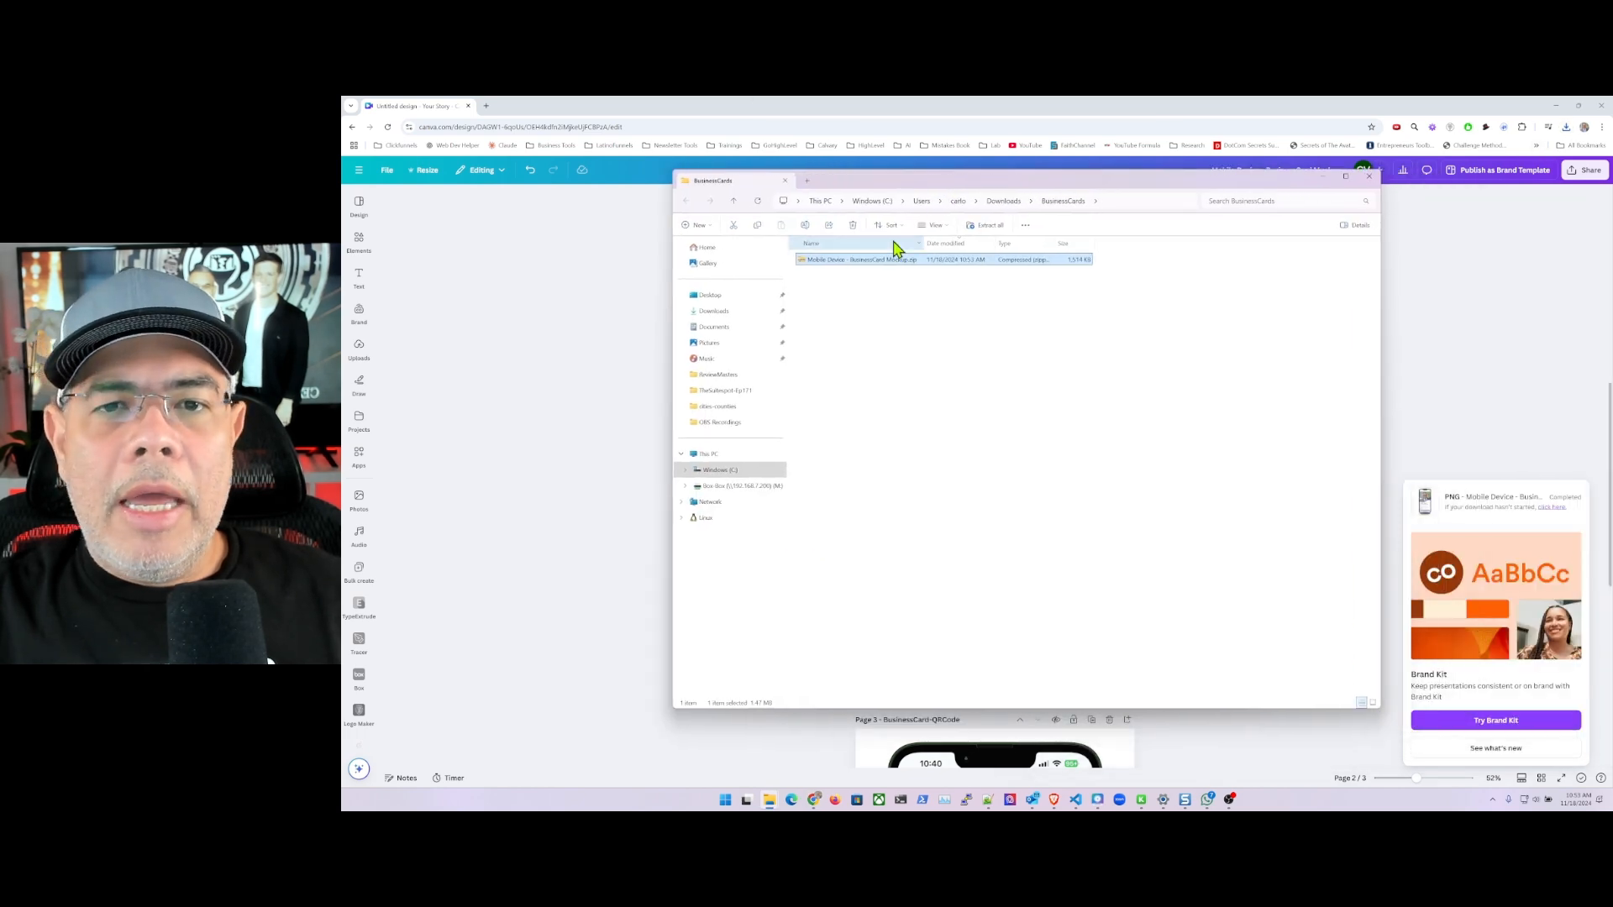
double_click(854, 262)
click(988, 225)
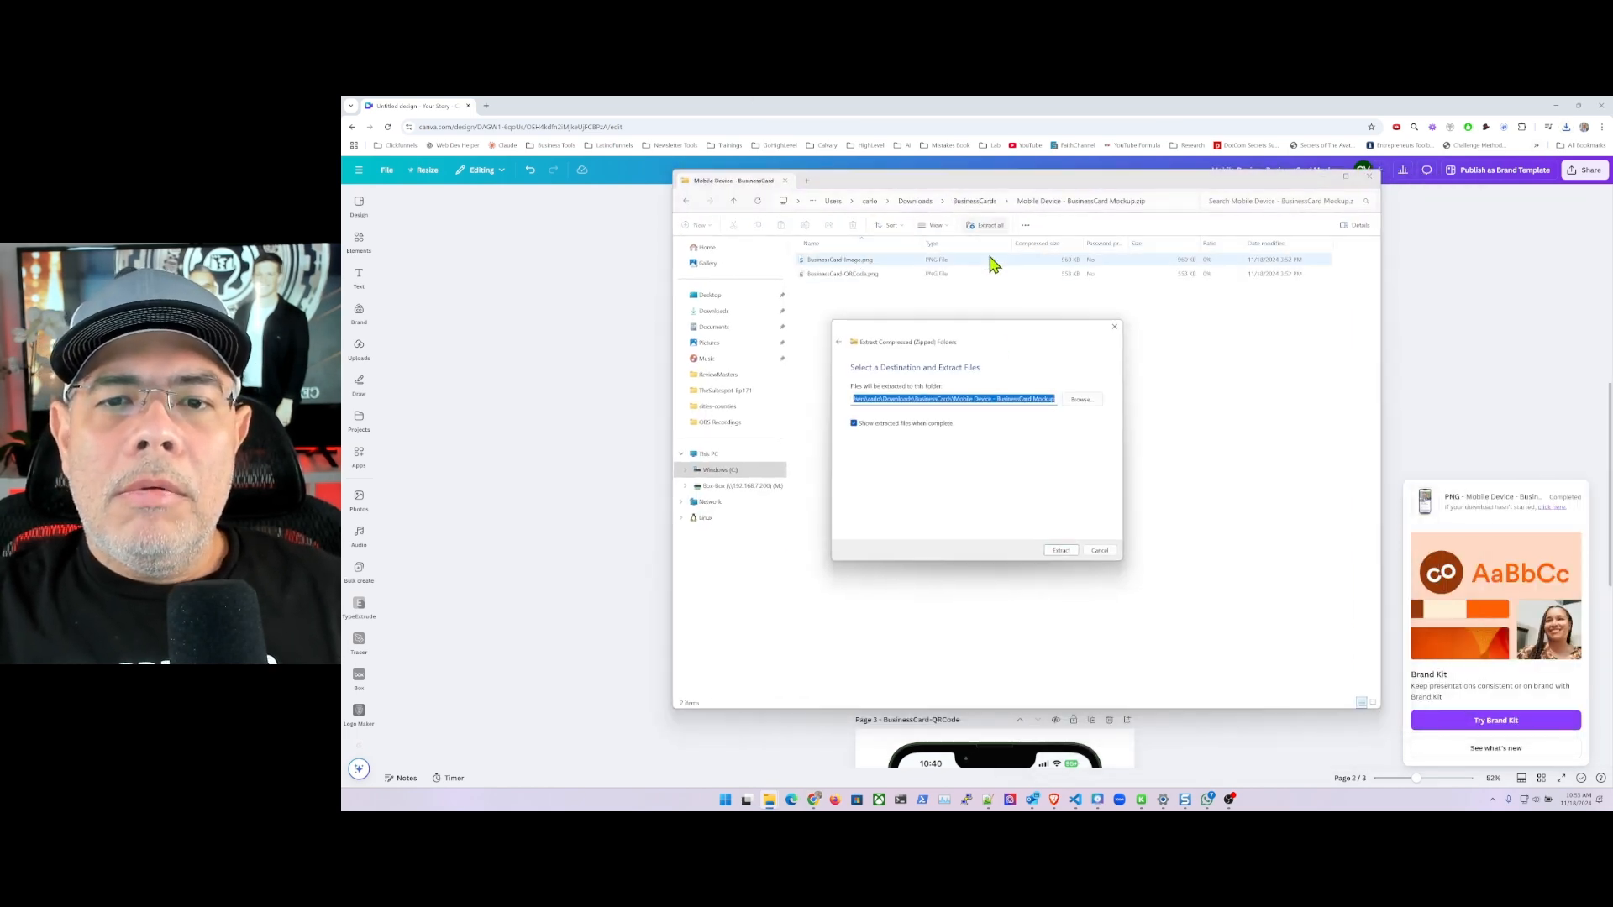
click(1062, 551)
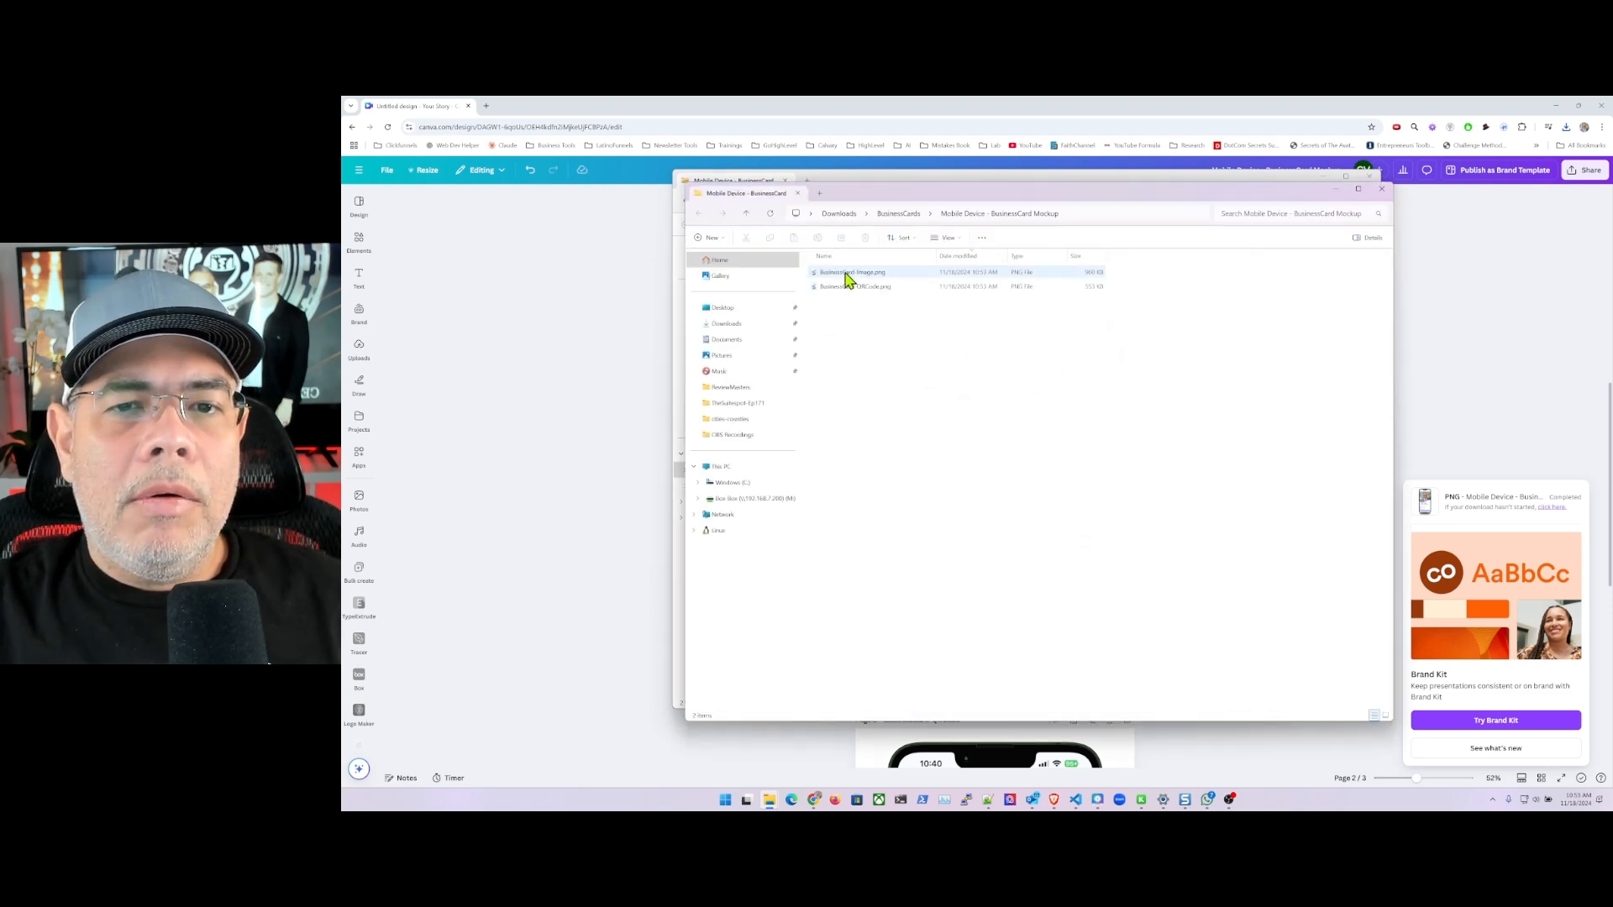
Step: Open BusinessCard-Image.png in Photos, check it and the QR code image, and close the viewer
click(847, 280)
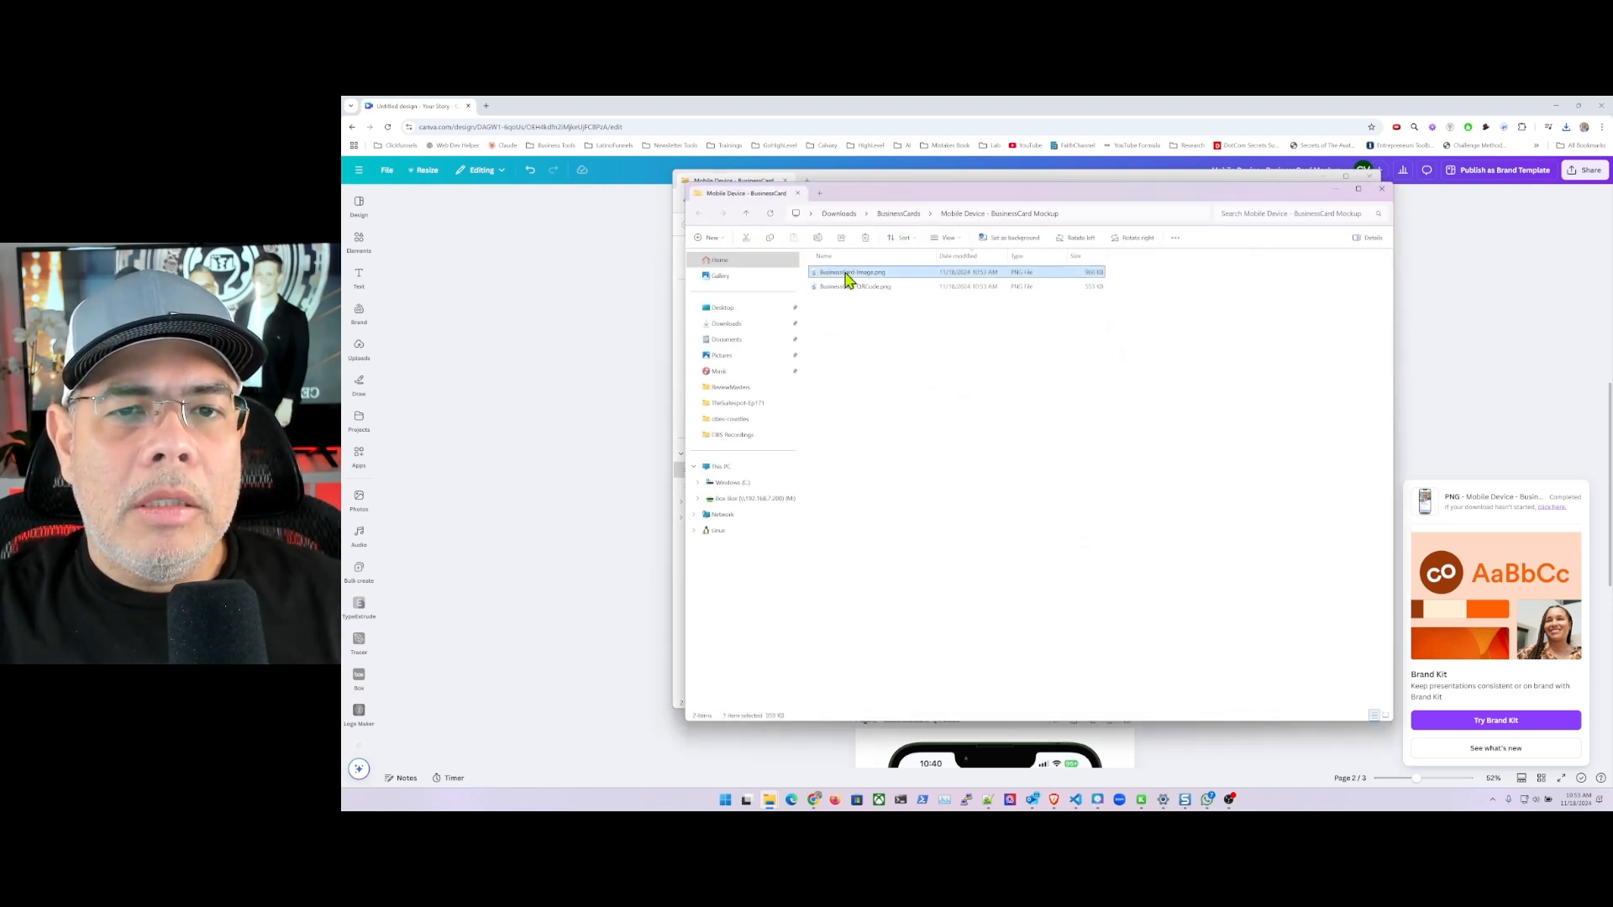
right_click(897, 278)
mouse_move(961, 322)
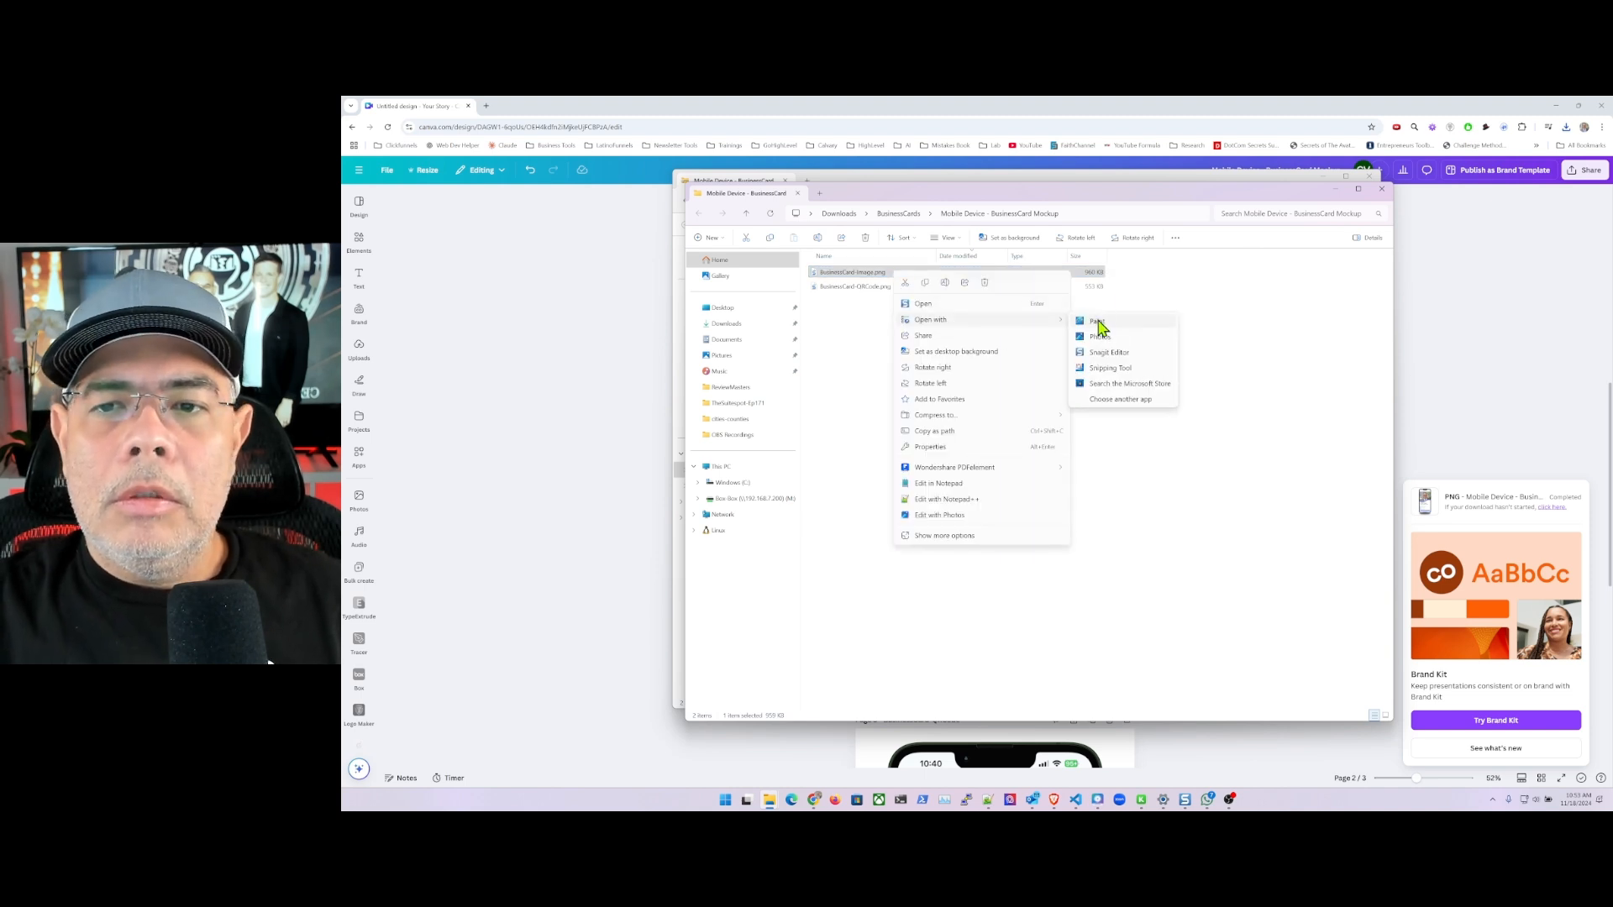
click(1110, 339)
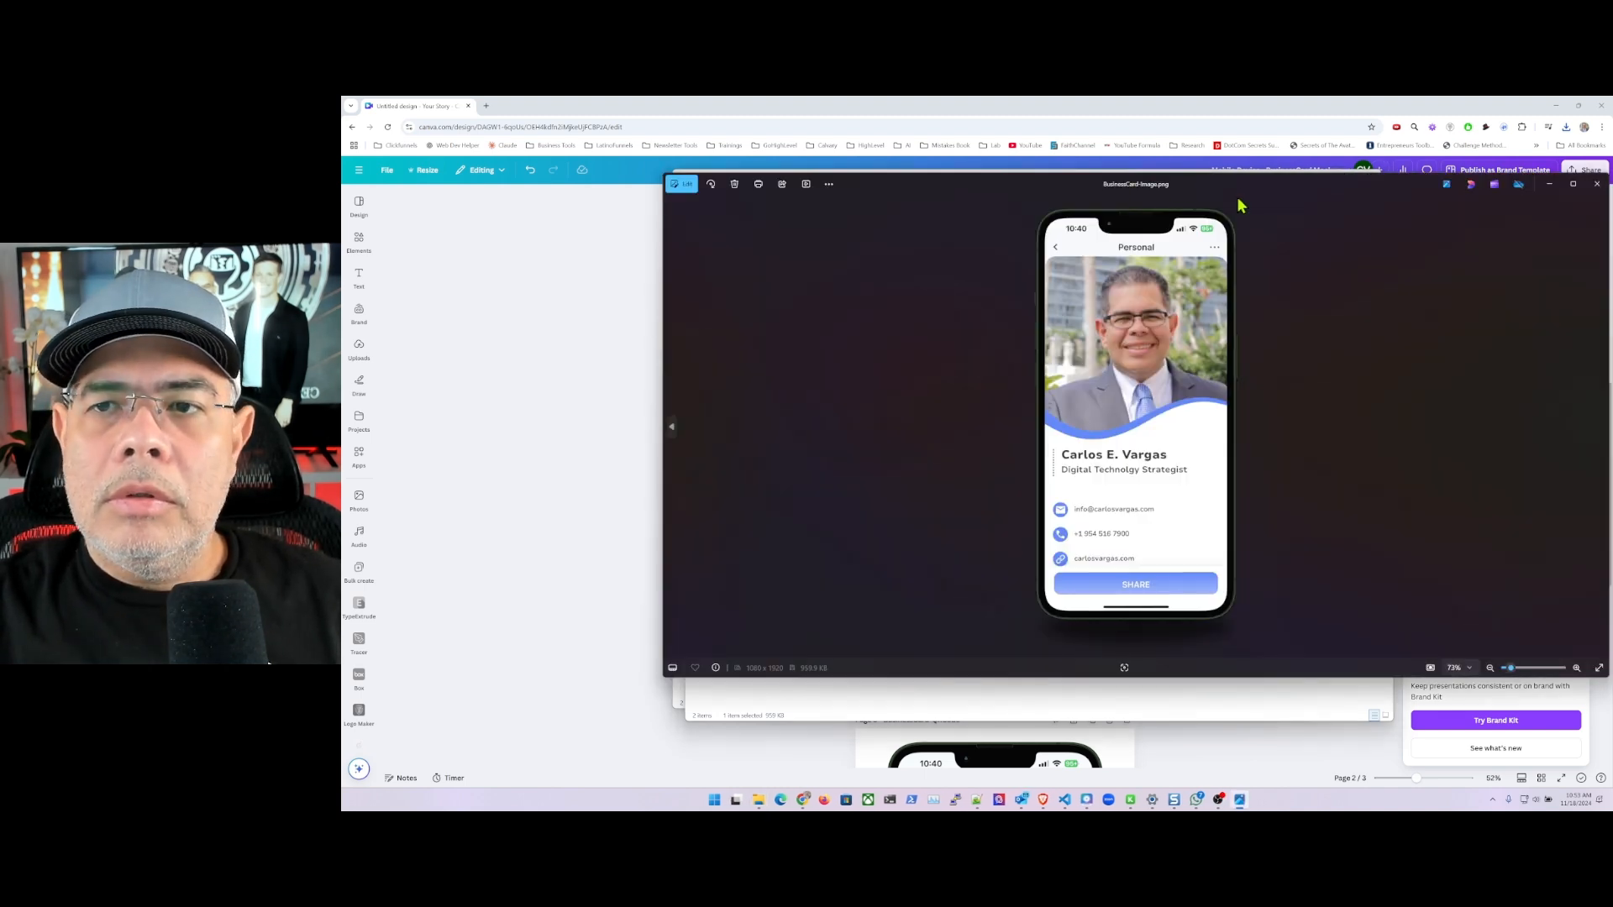
drag(1246, 185, 1026, 169)
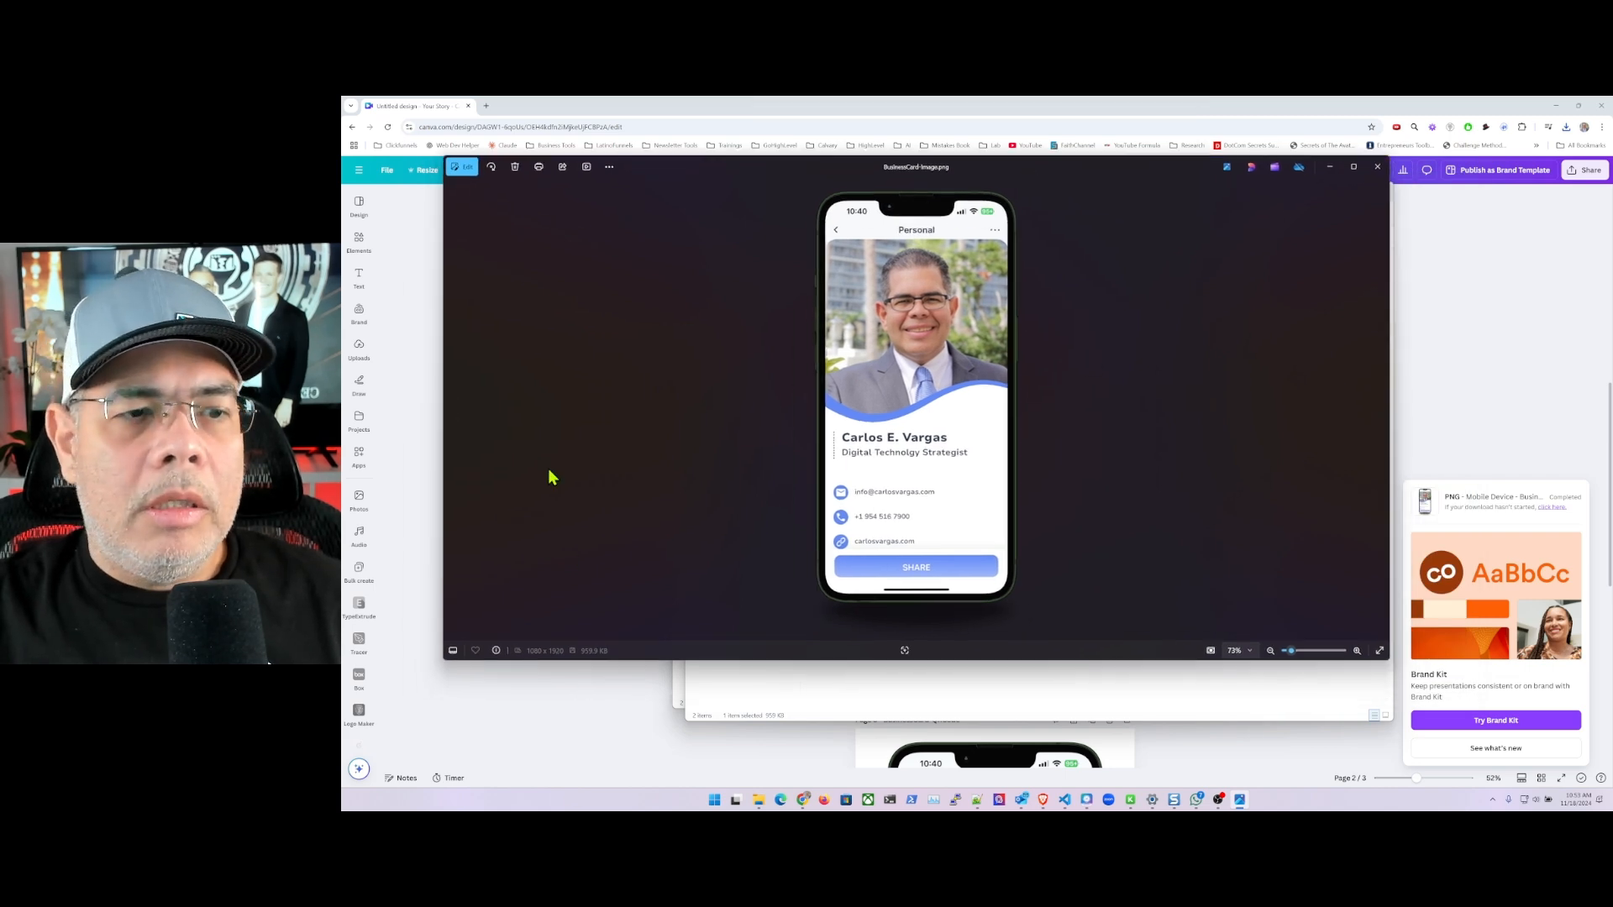
click(452, 414)
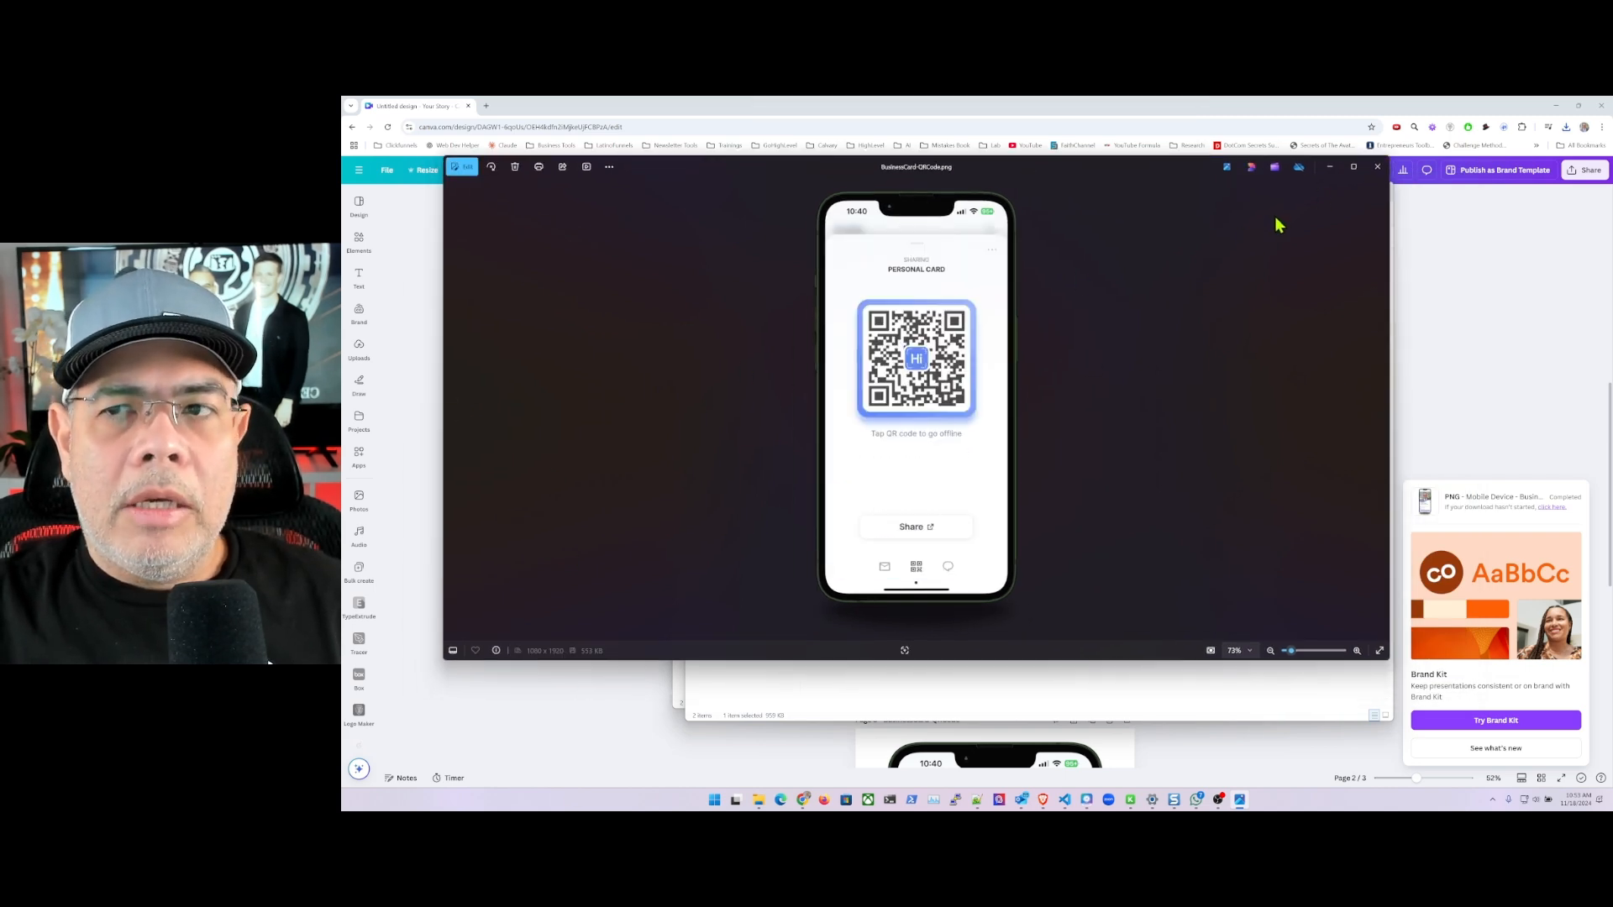
click(1379, 169)
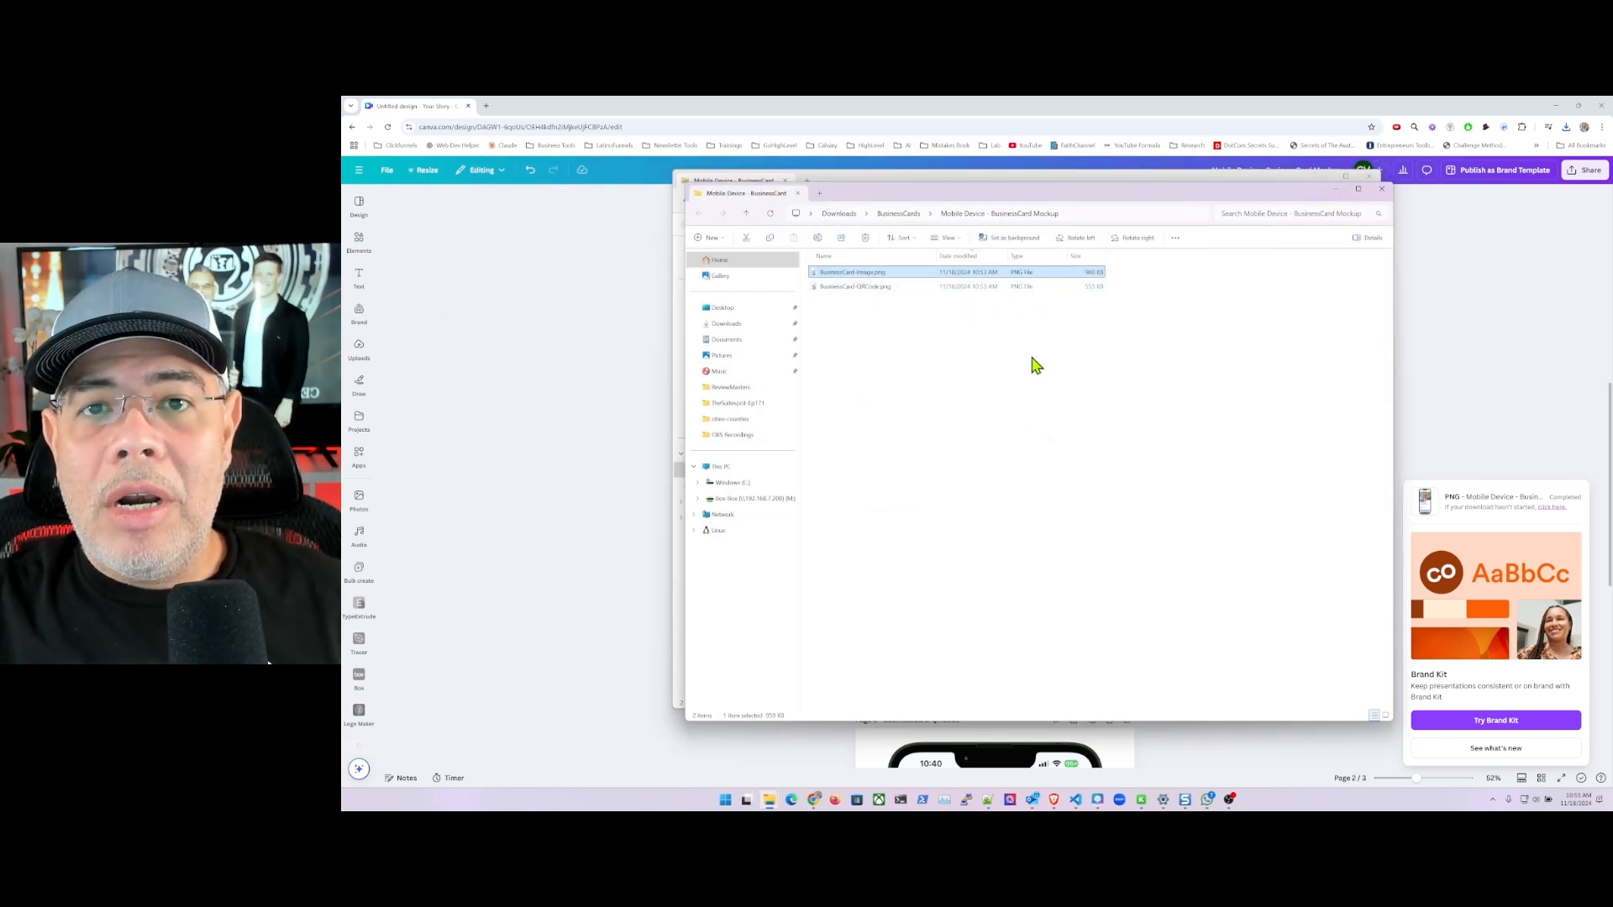
Step: Open the "Clickfunnels Video Images" presentation from Google Slides in a new browser tab and show its third slide
click(486, 107)
text(slides)
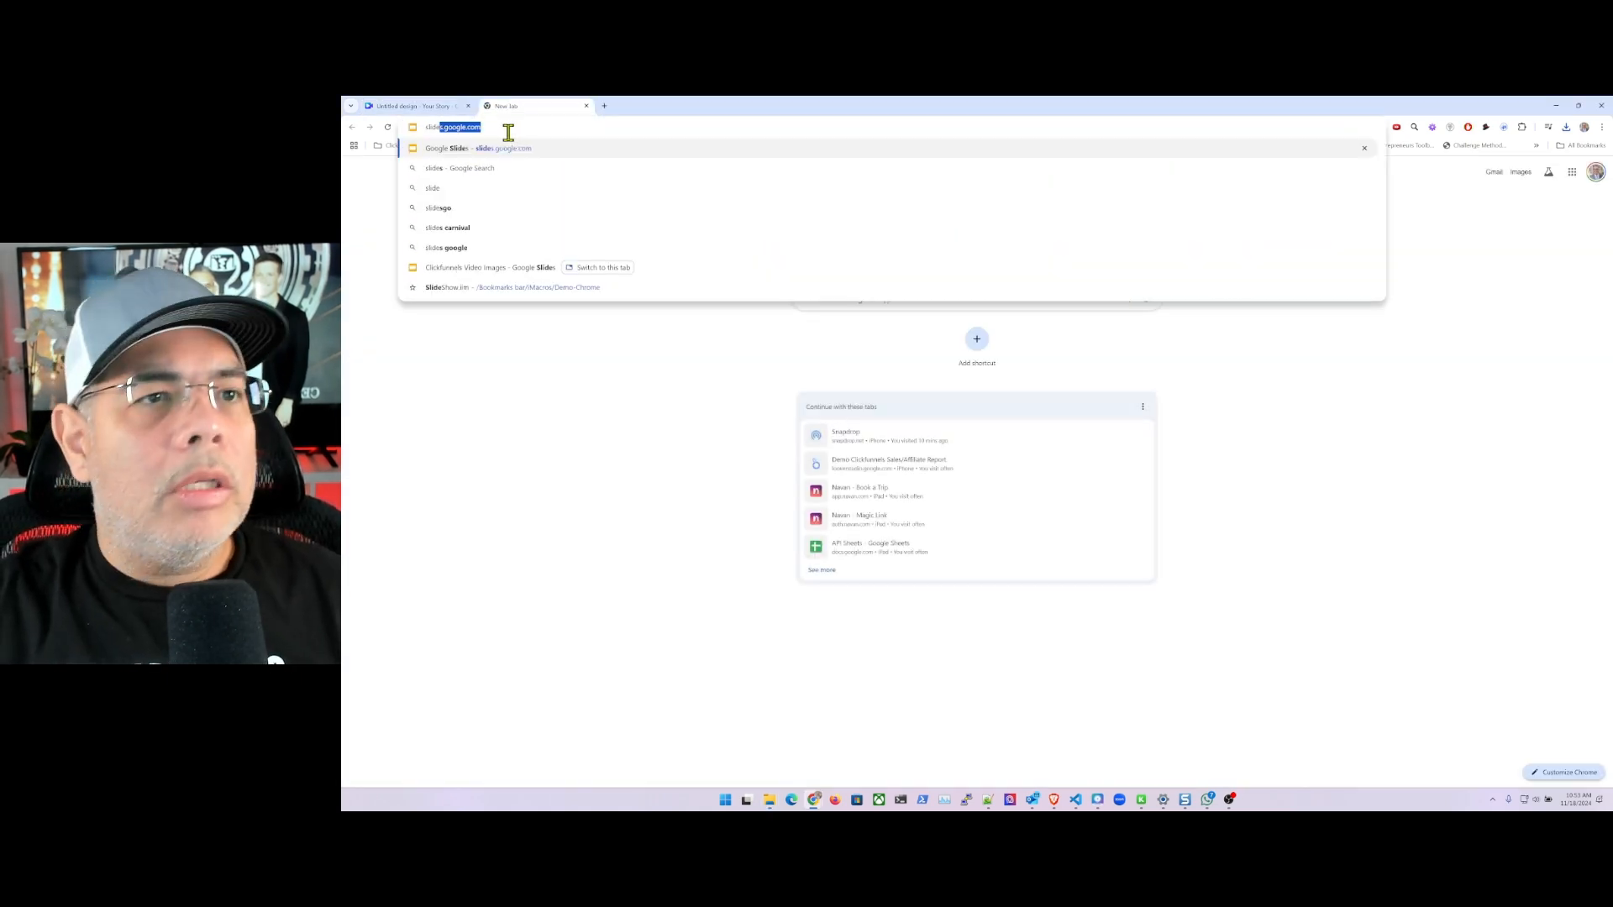
key(Return)
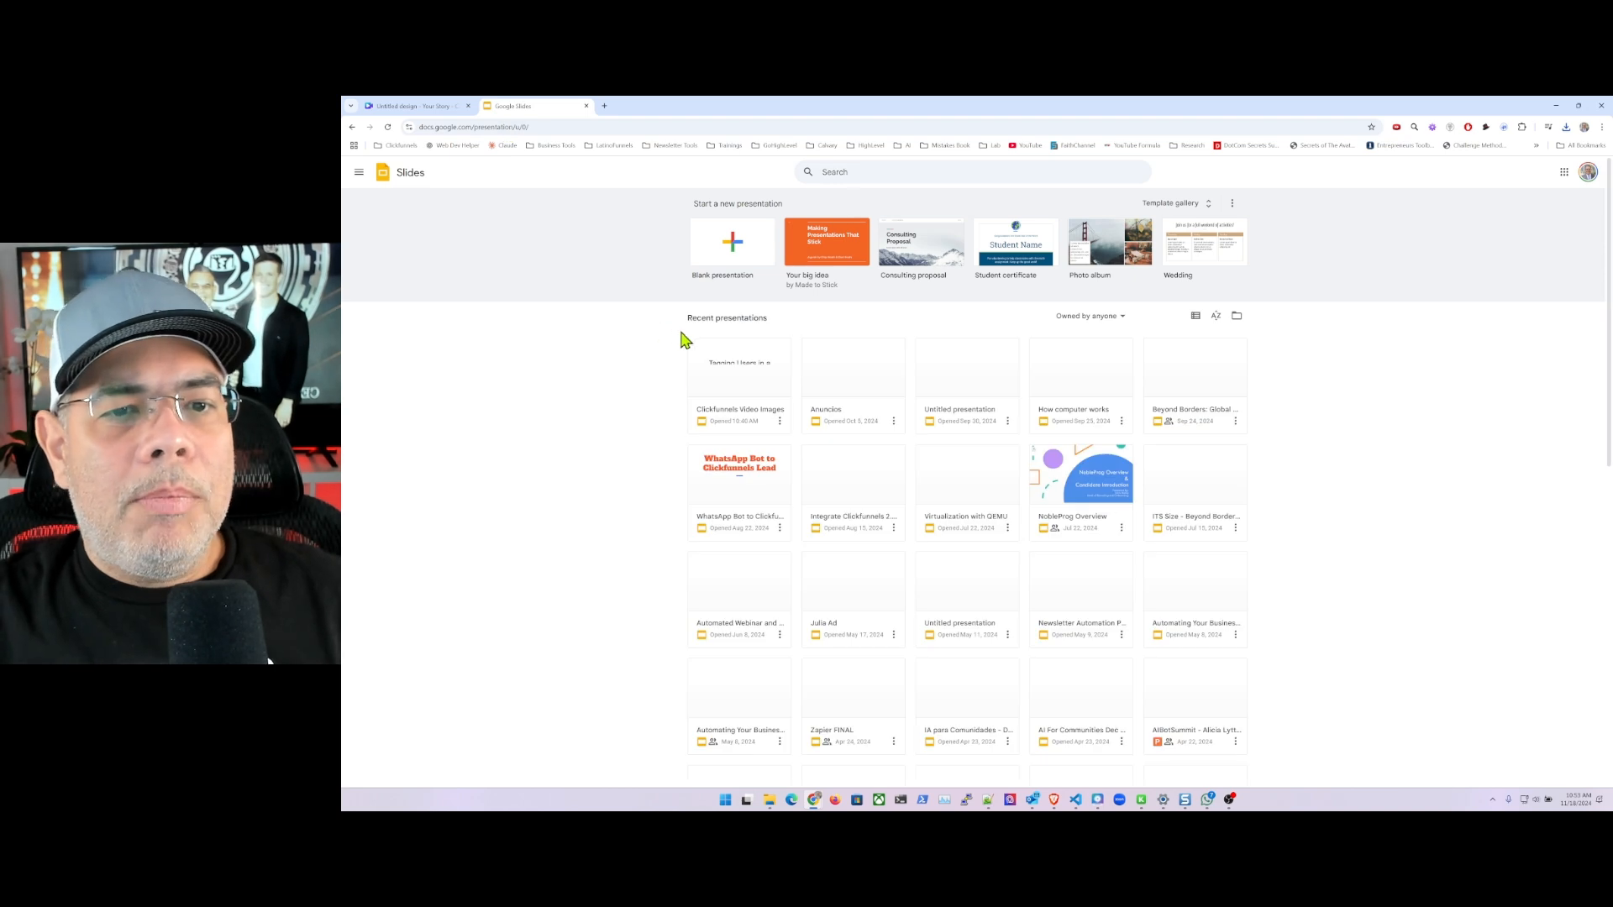
click(758, 356)
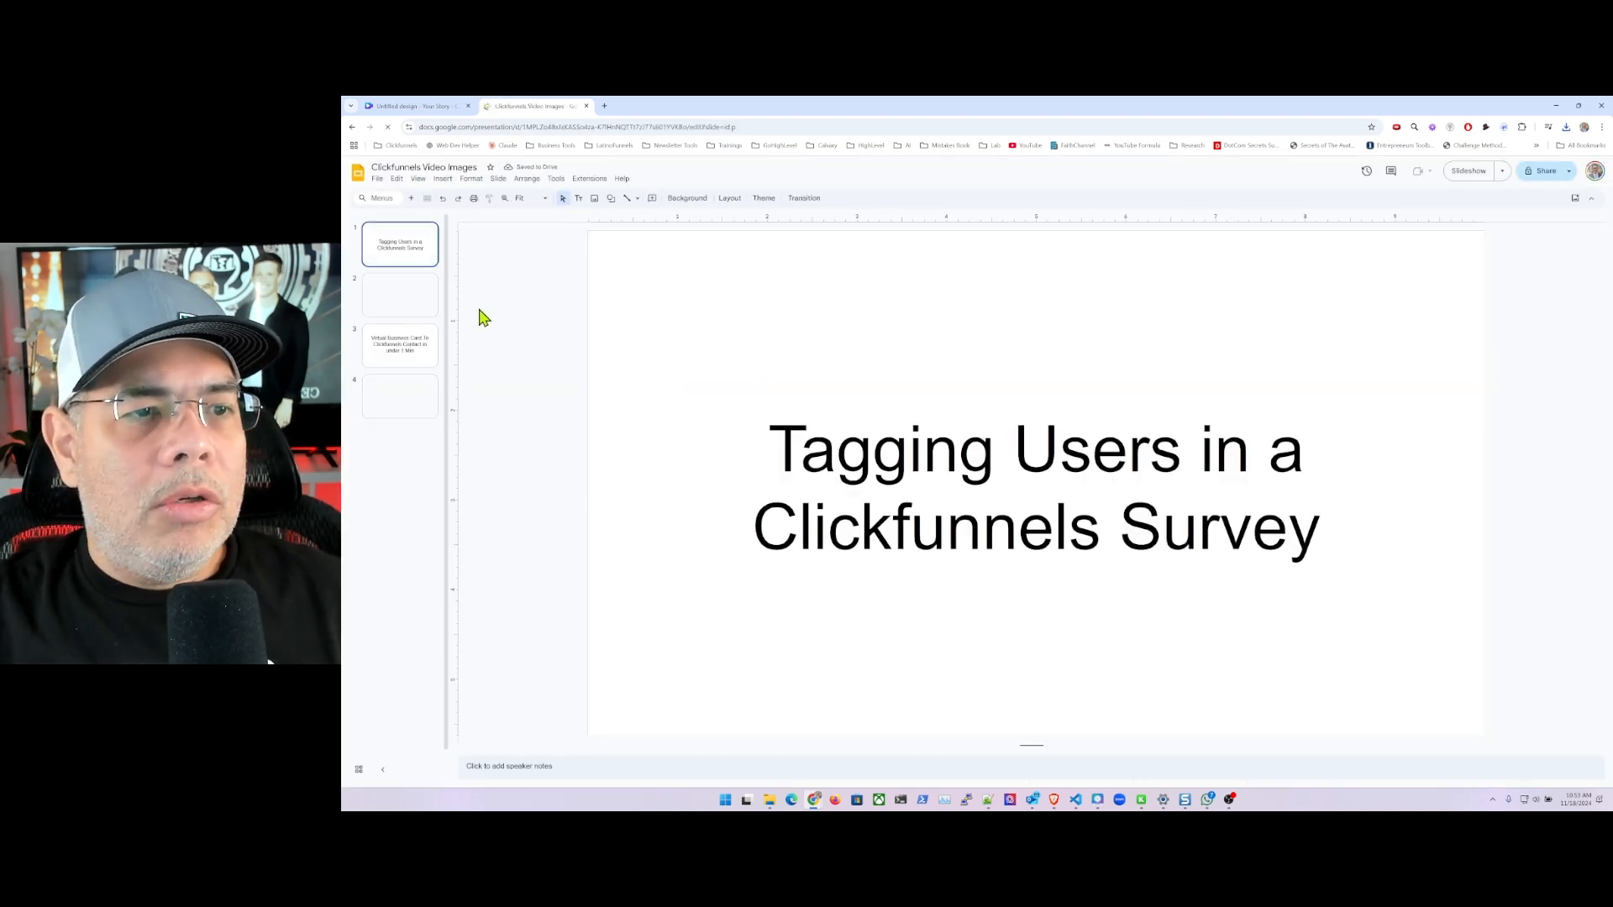
click(394, 344)
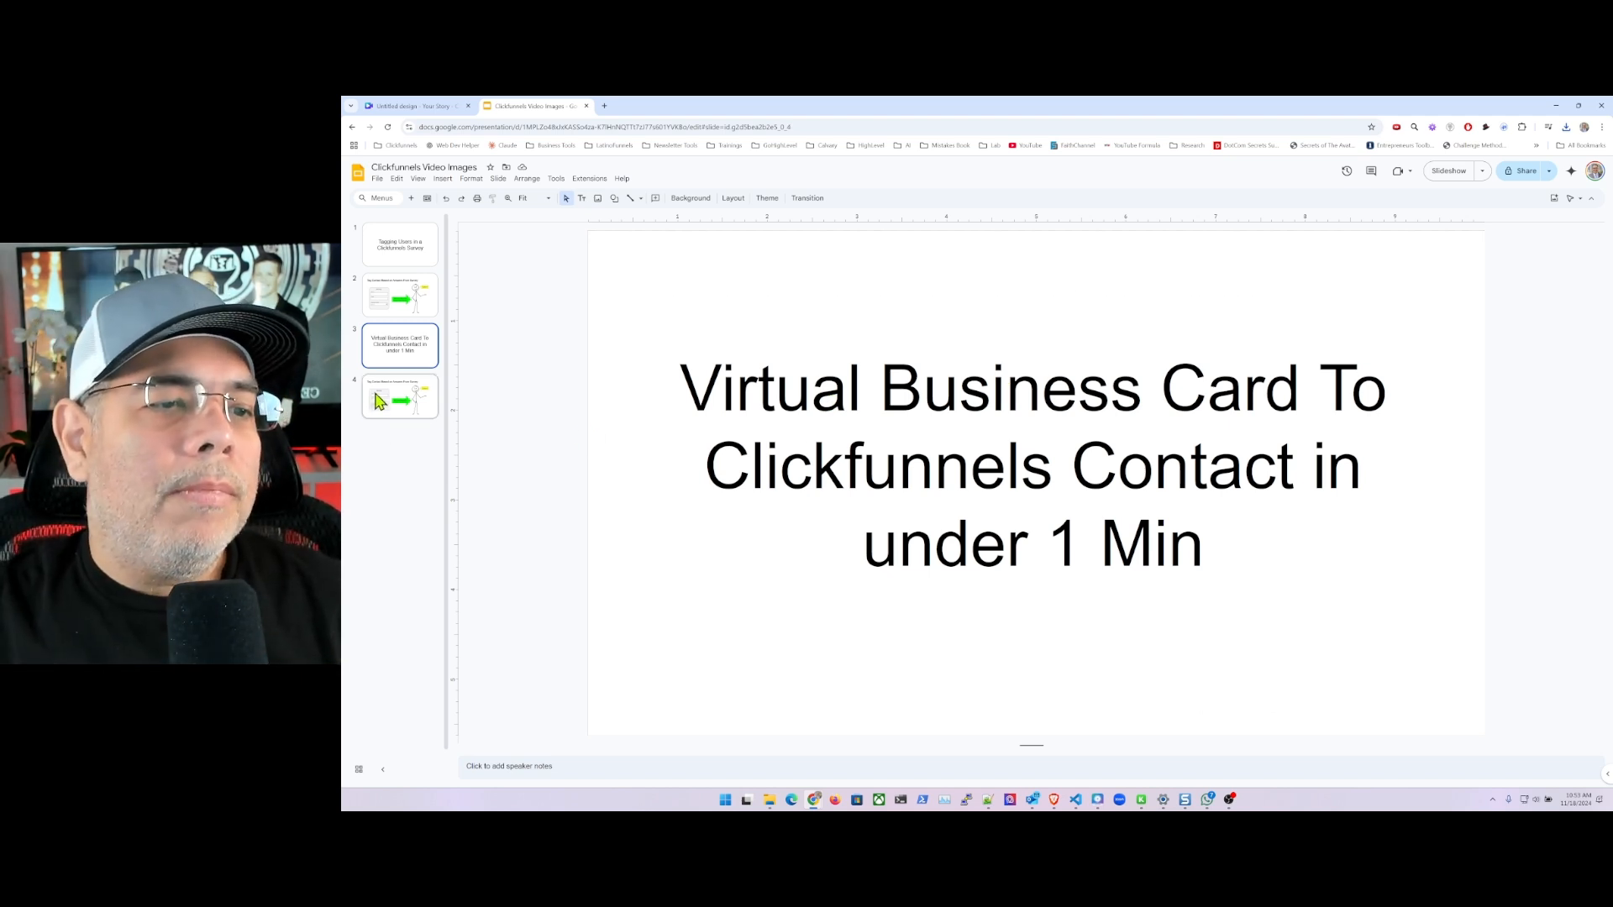
Step: Delete the whole survey form drawing from slide 4
click(377, 402)
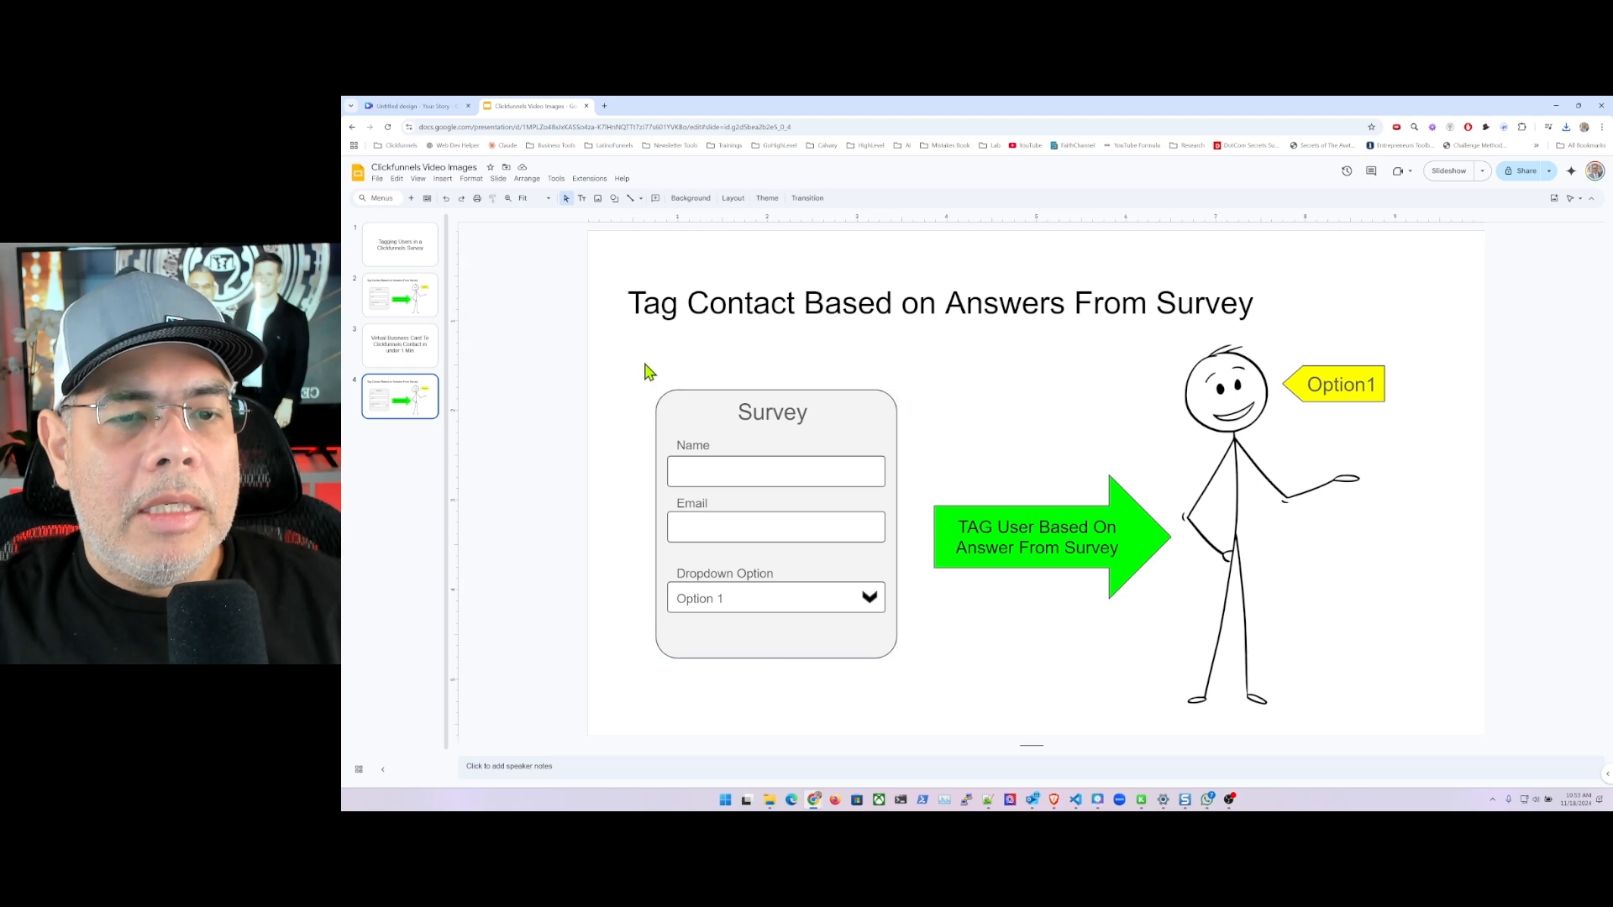
drag(647, 370, 911, 691)
key(Delete)
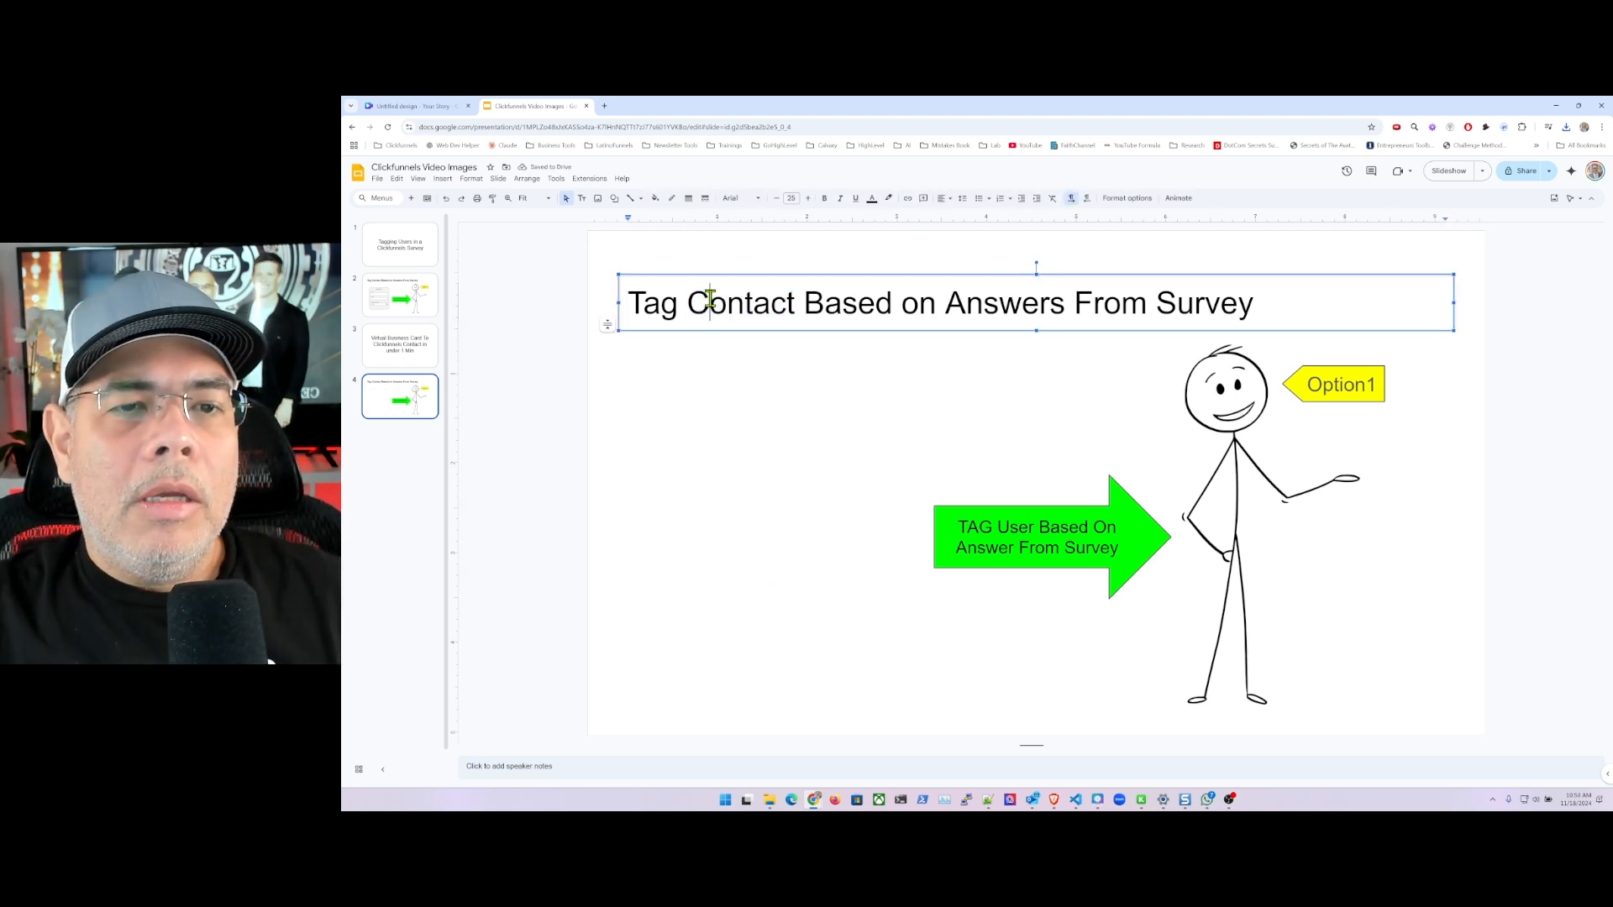
Step: Replace the title text of slide 4 with "Virtual Business Card To CRM in Clickfunnels 2.0"
drag(681, 304, 620, 305)
key(BackSpace)
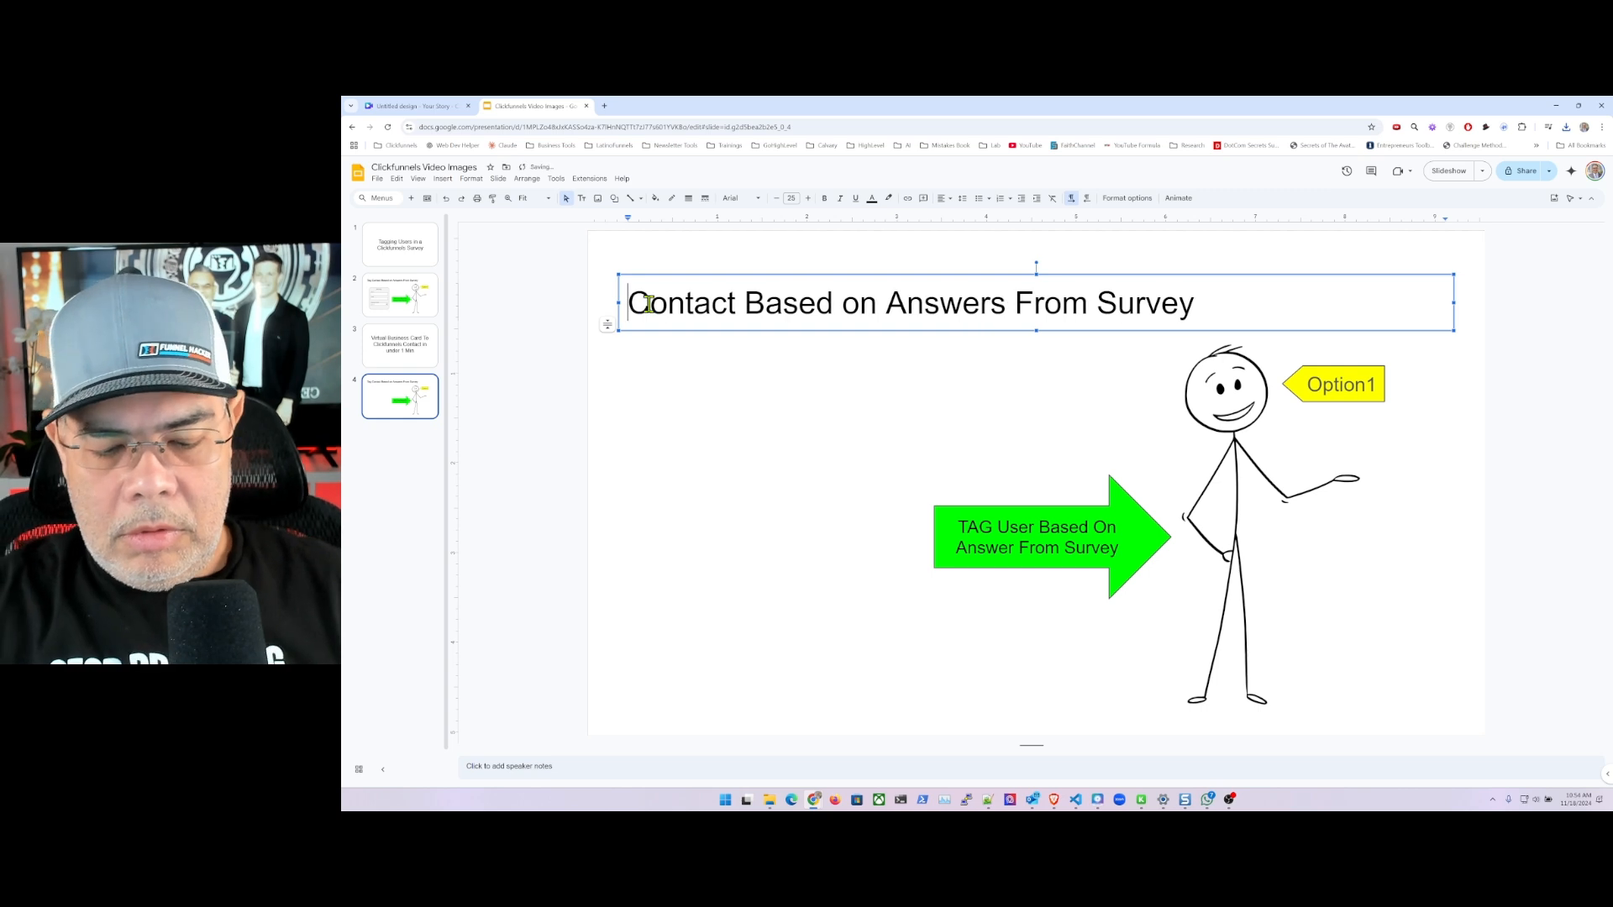
text(Virtual Busi)
text(ness Card to)
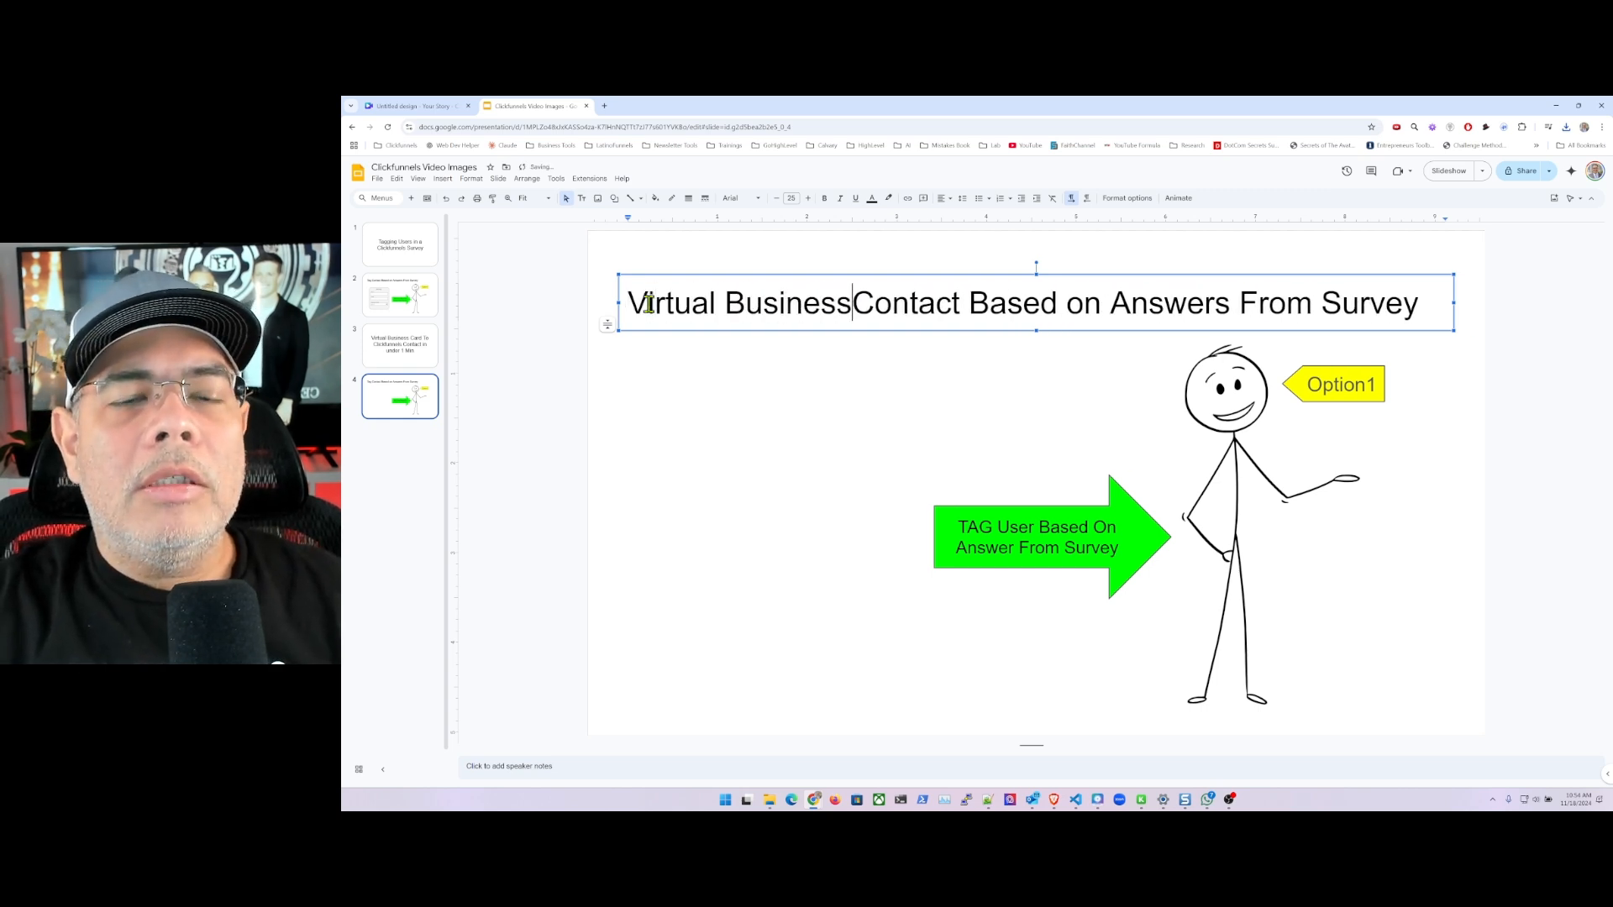
key(BackSpace)
key(BackSpace)
key(BackSpace)
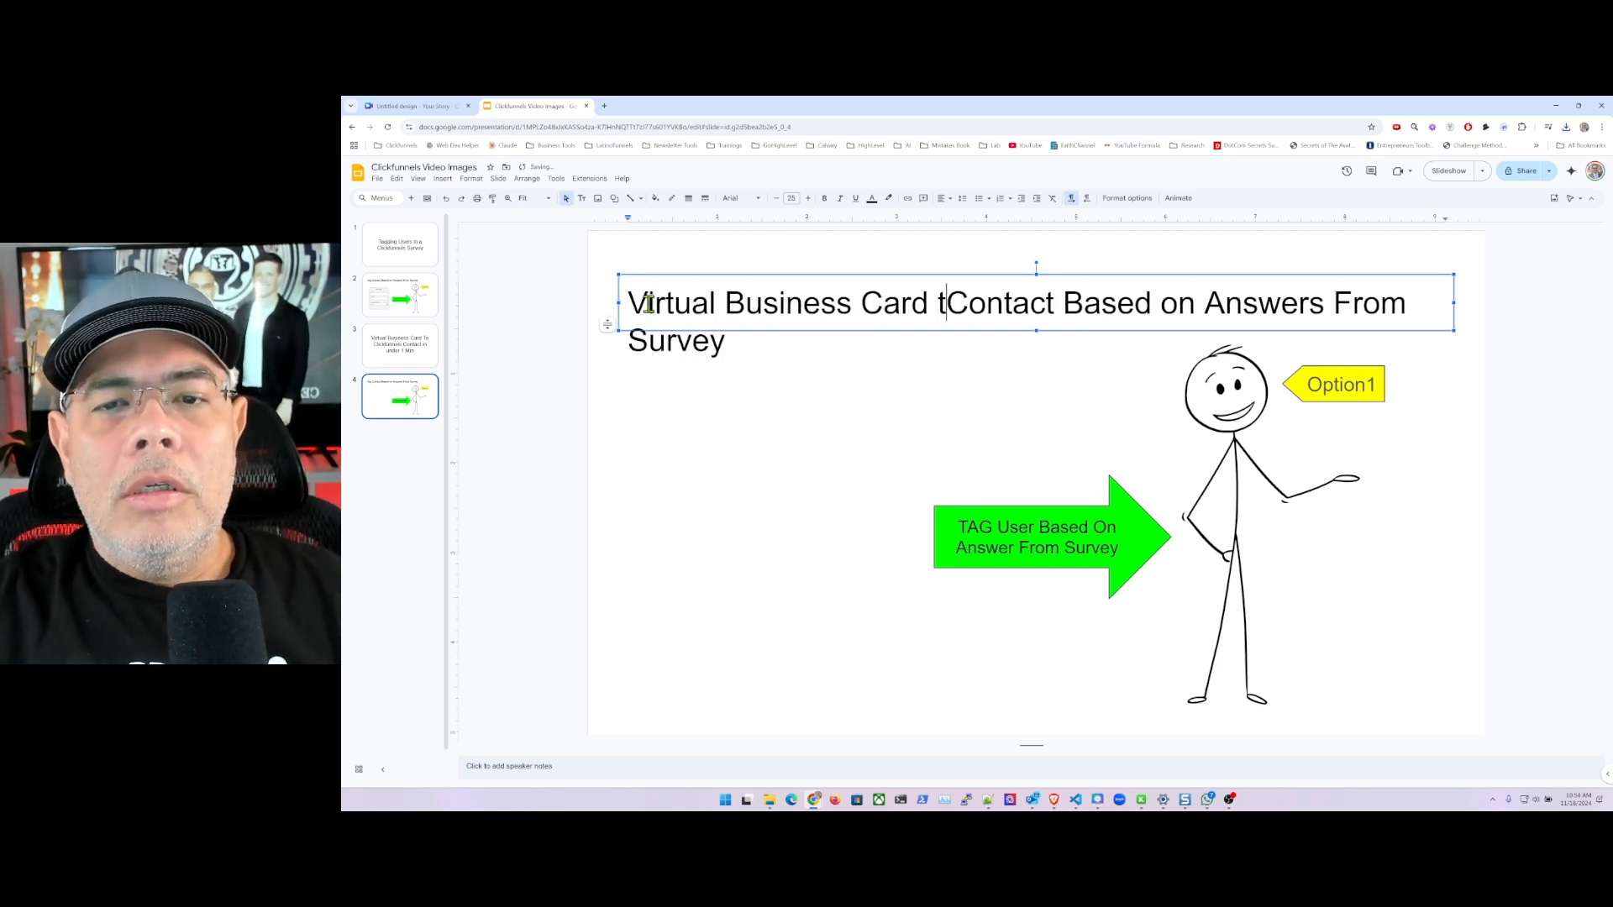
text(To CRM)
text( in cl)
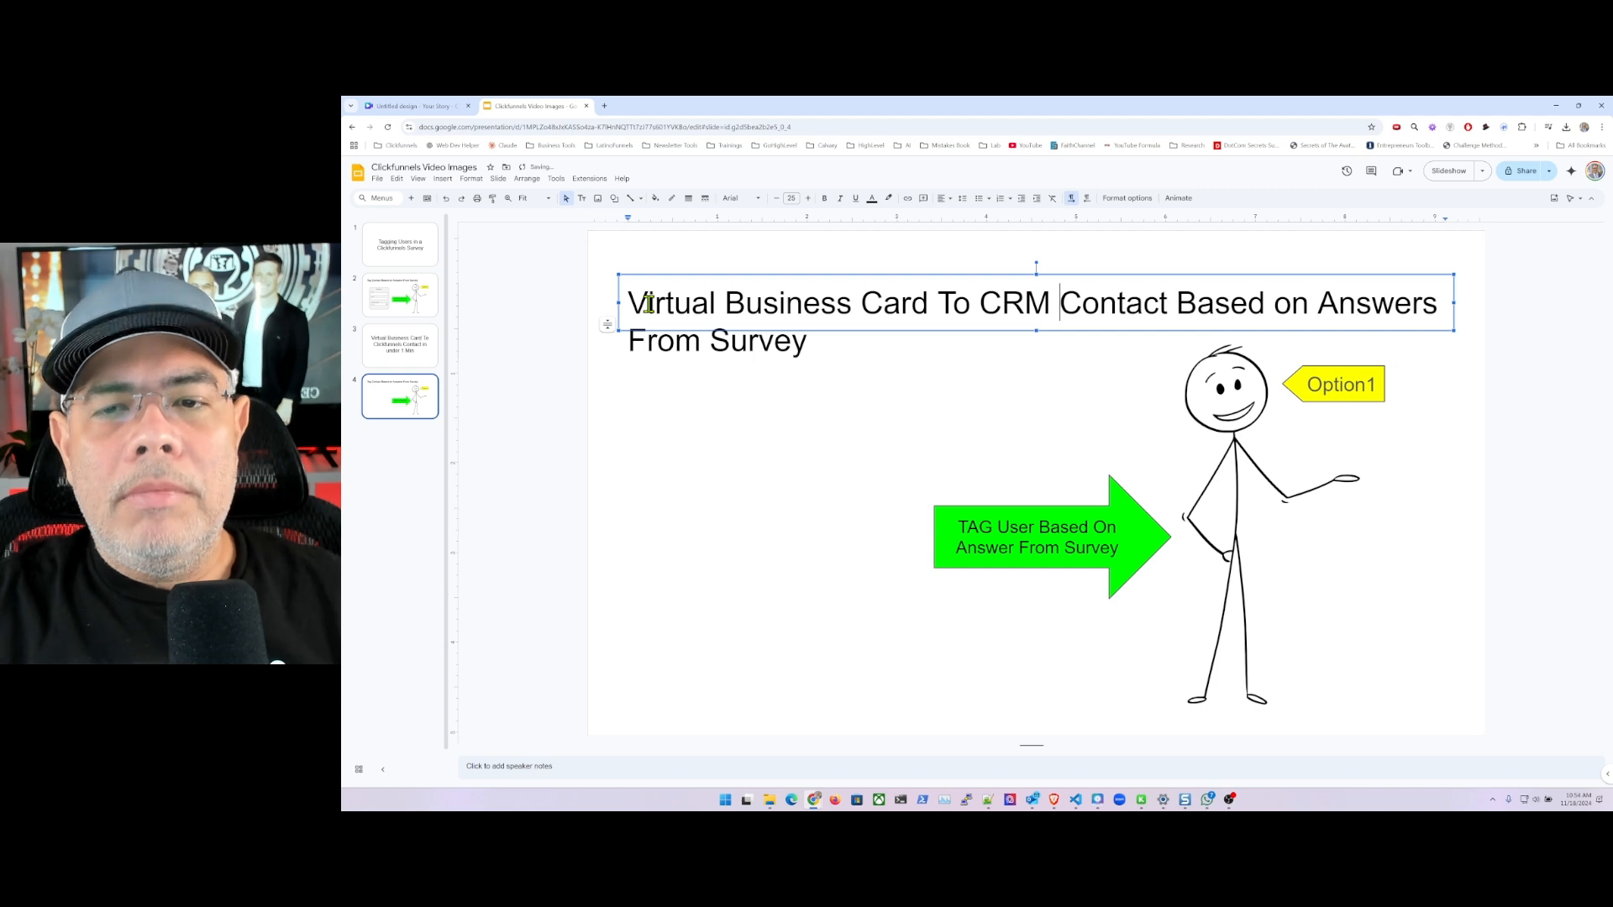
key(BackSpace)
key(BackSpace)
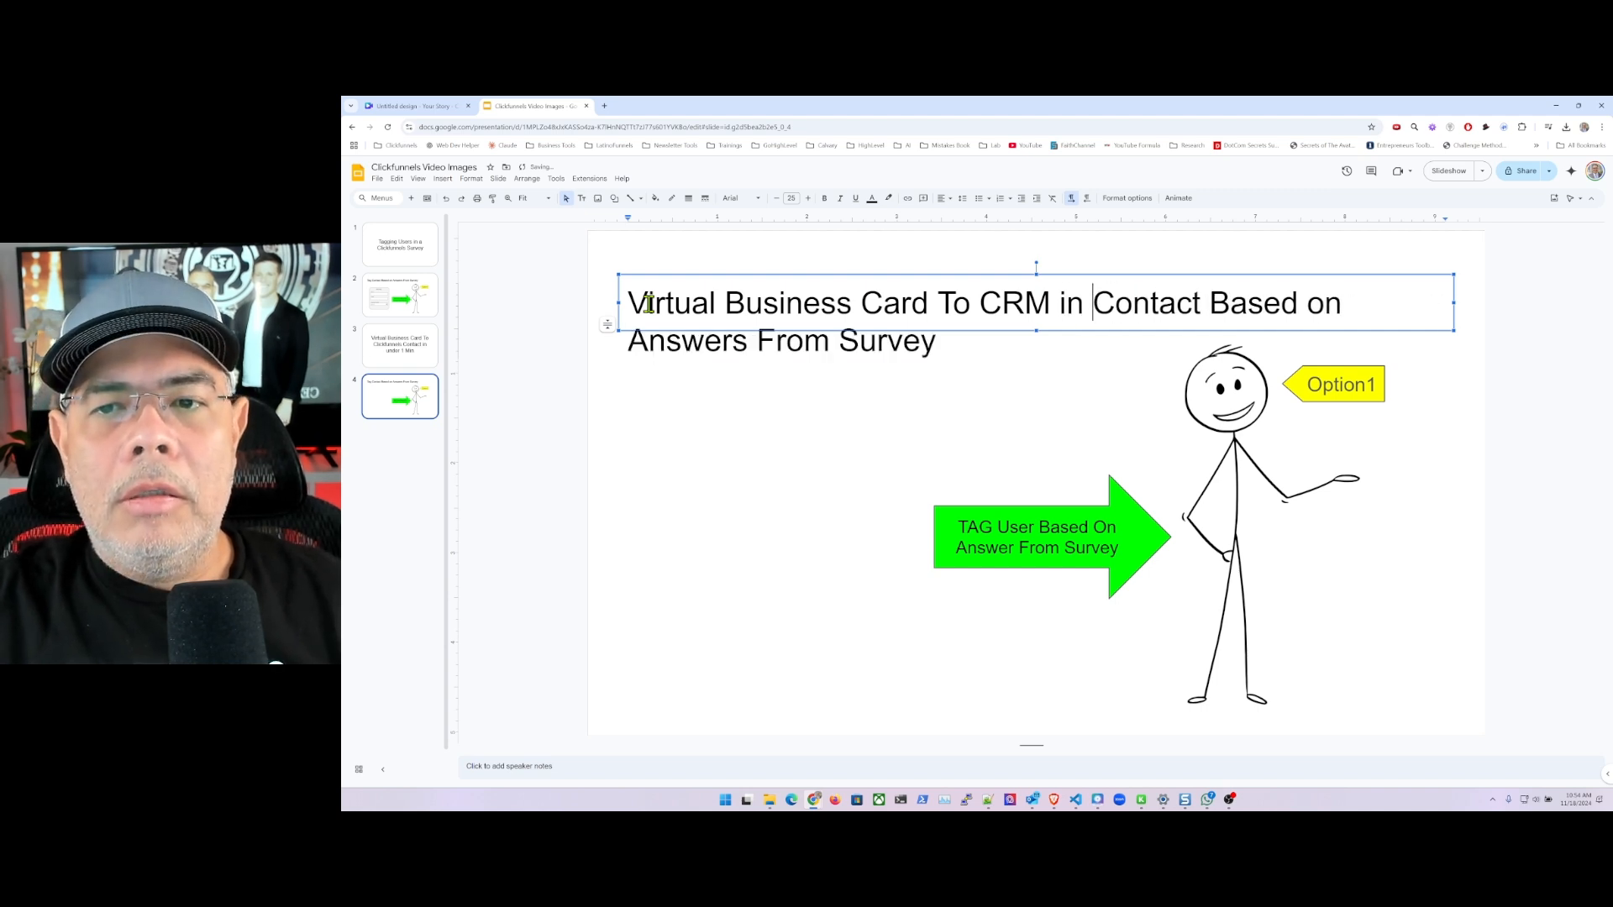
text(Clickfunnels)
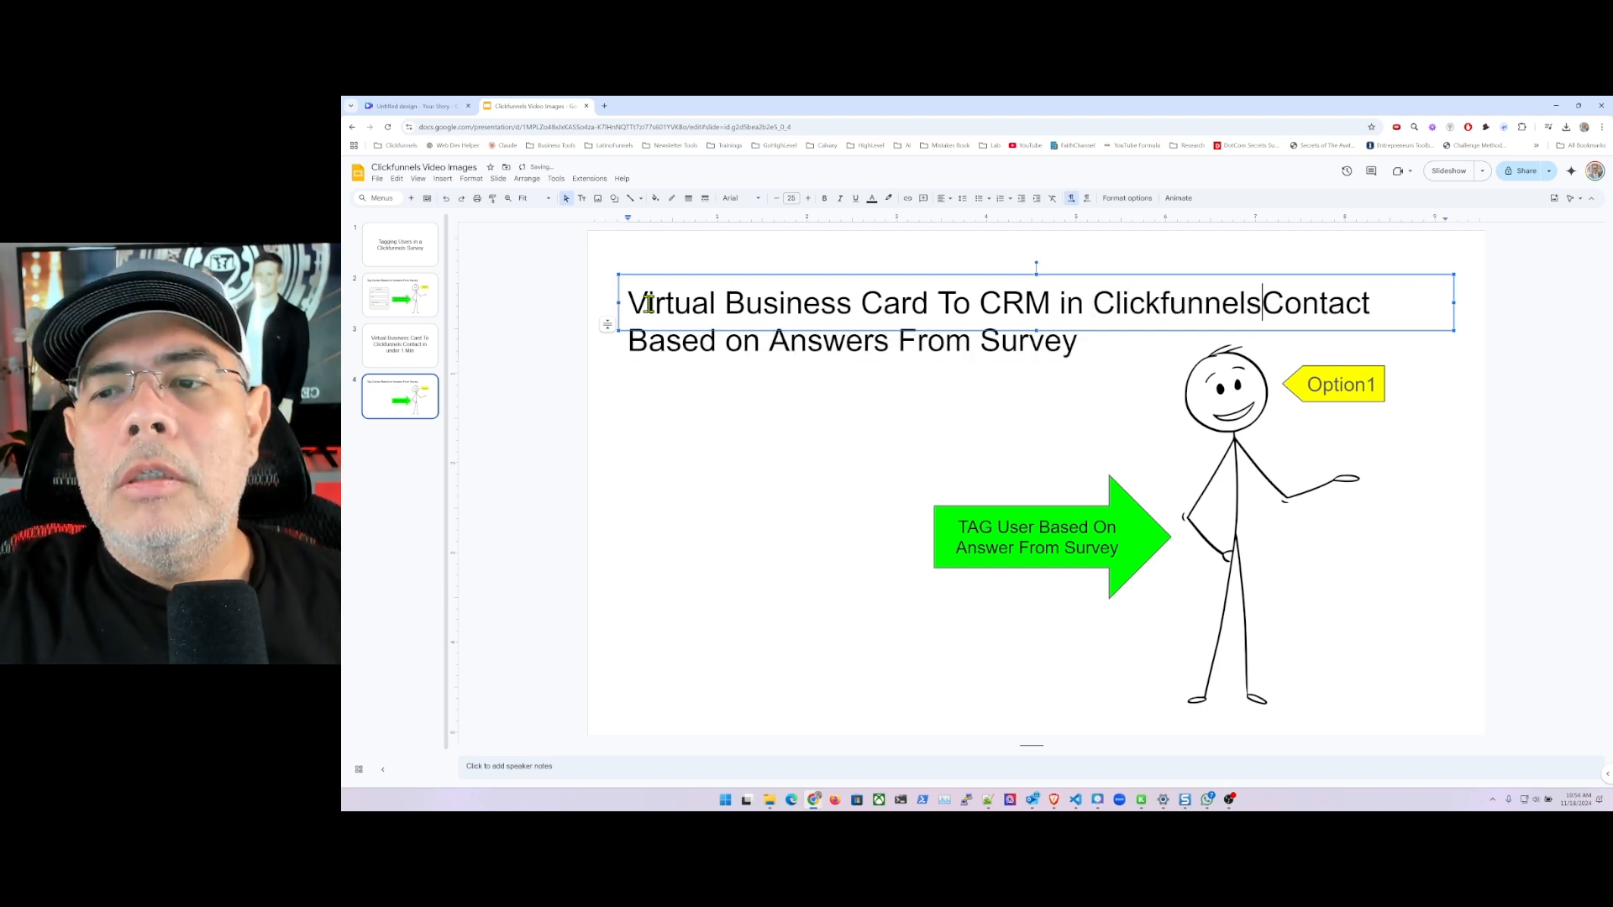
text( 2.0)
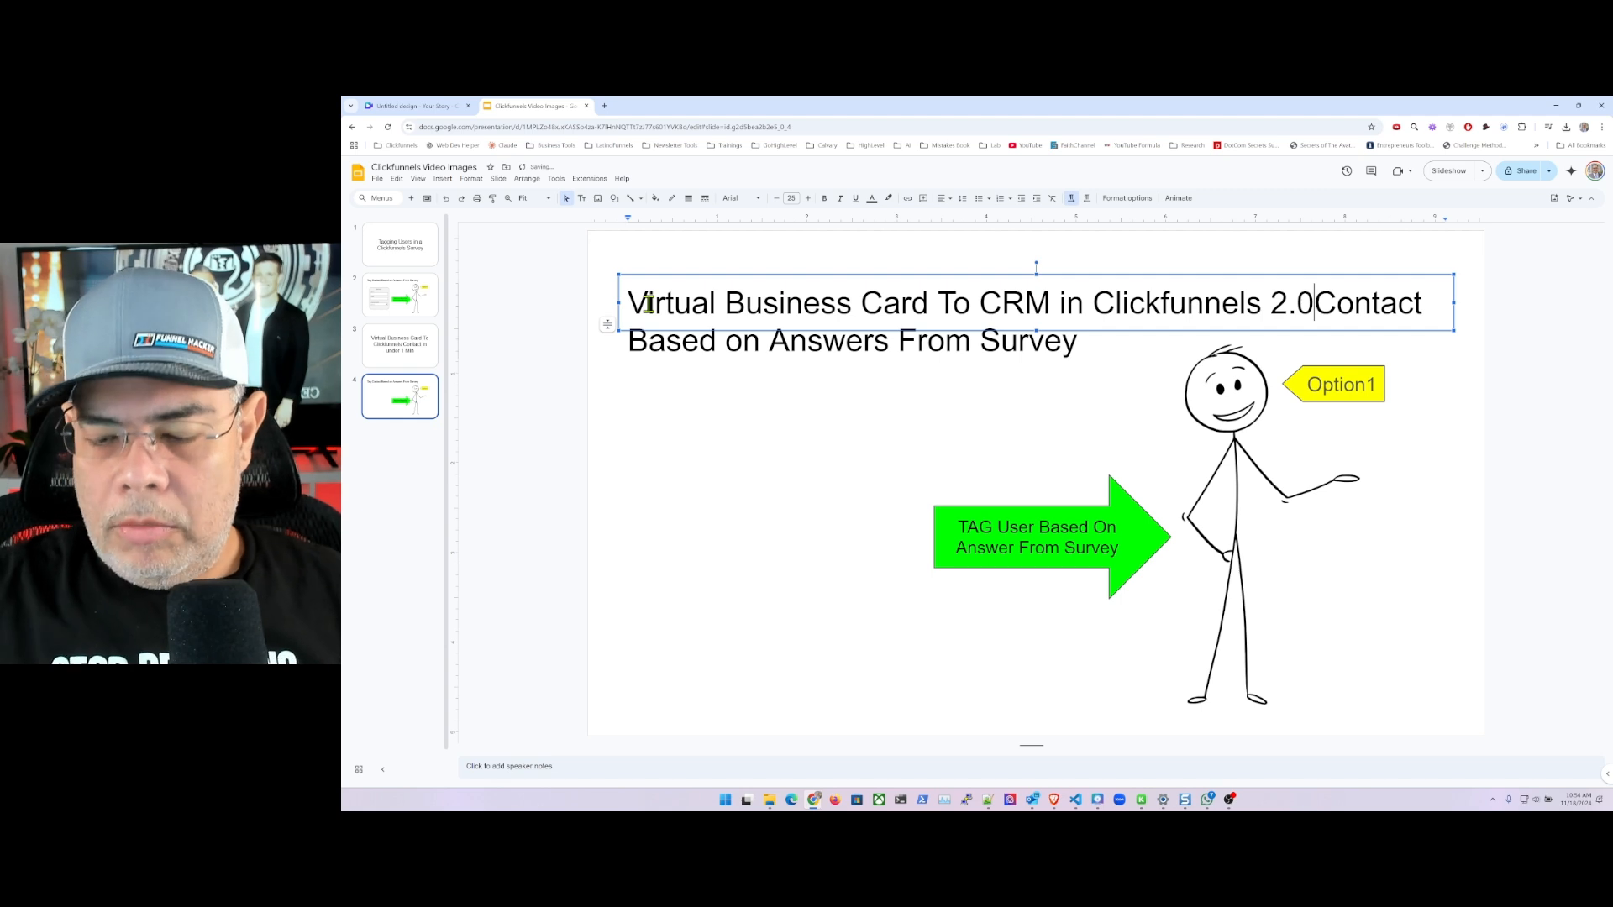
key(ctrl+shift+End)
key(Delete)
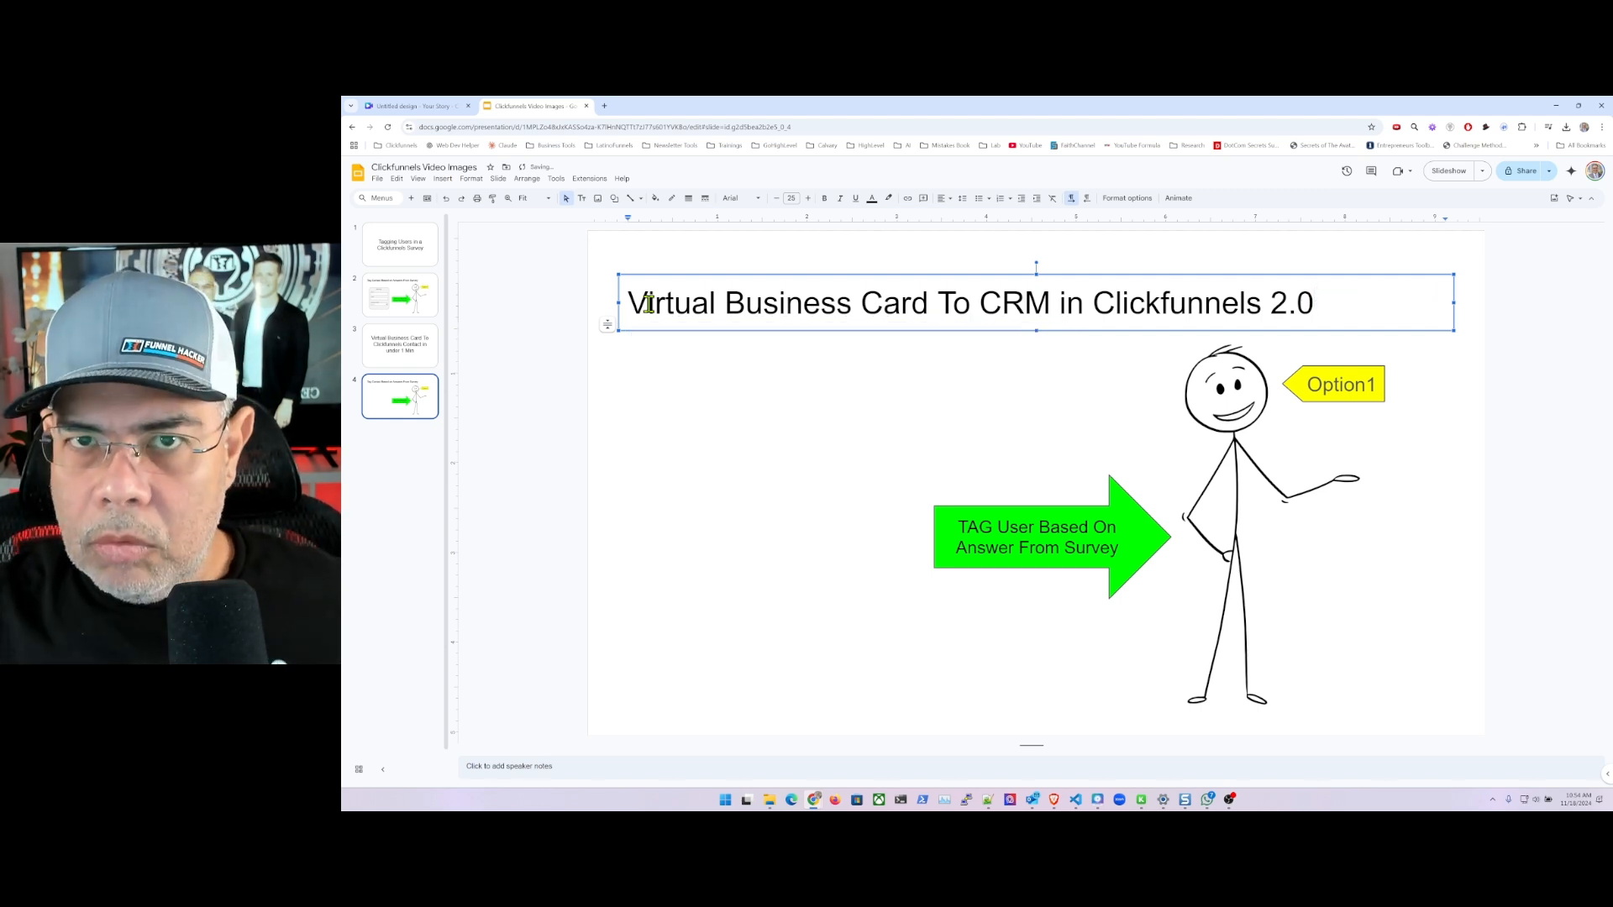
click(743, 599)
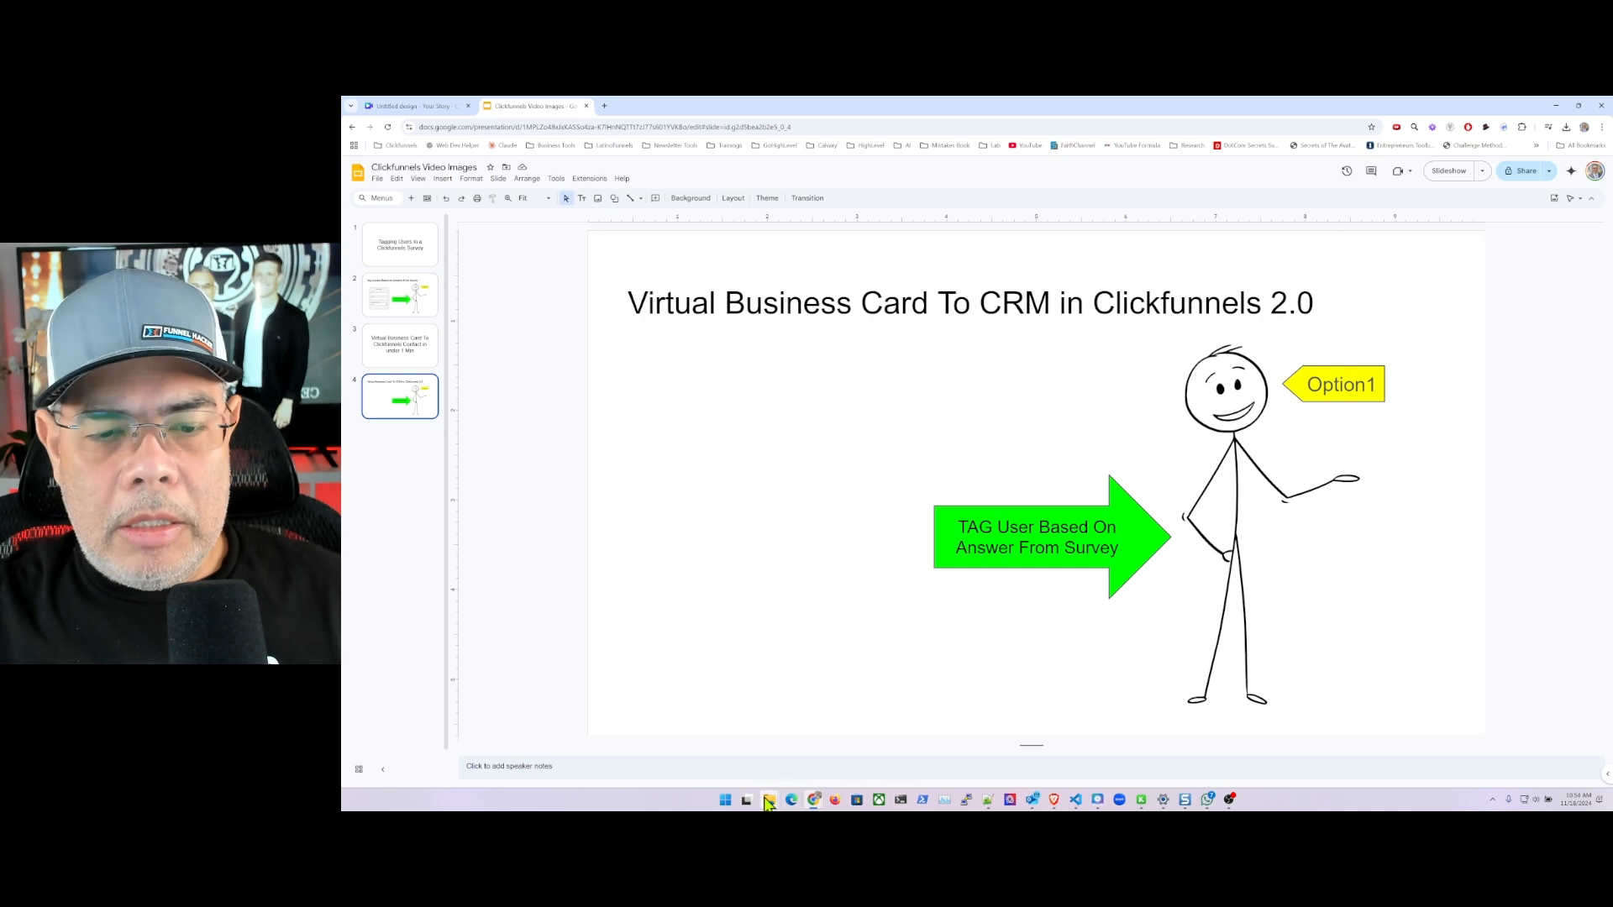
Step: Insert BusinessCard-Image.png from the extracted folder into the empty area of slide 4 beside the green arrow
mouse_move(767, 802)
click(879, 767)
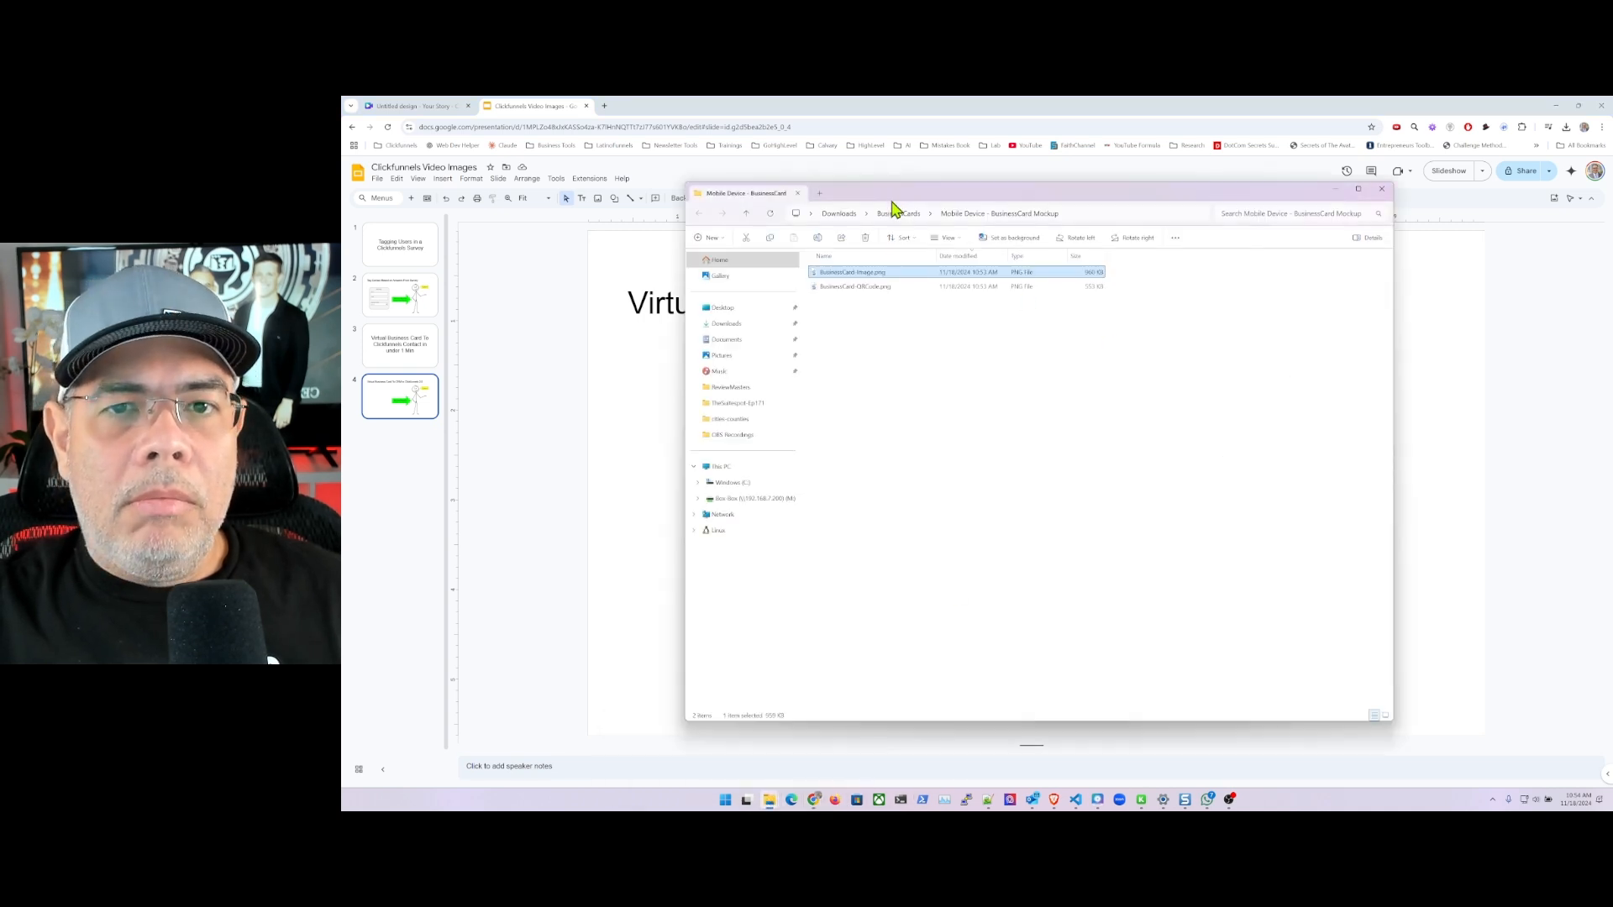
drag(897, 202, 1209, 196)
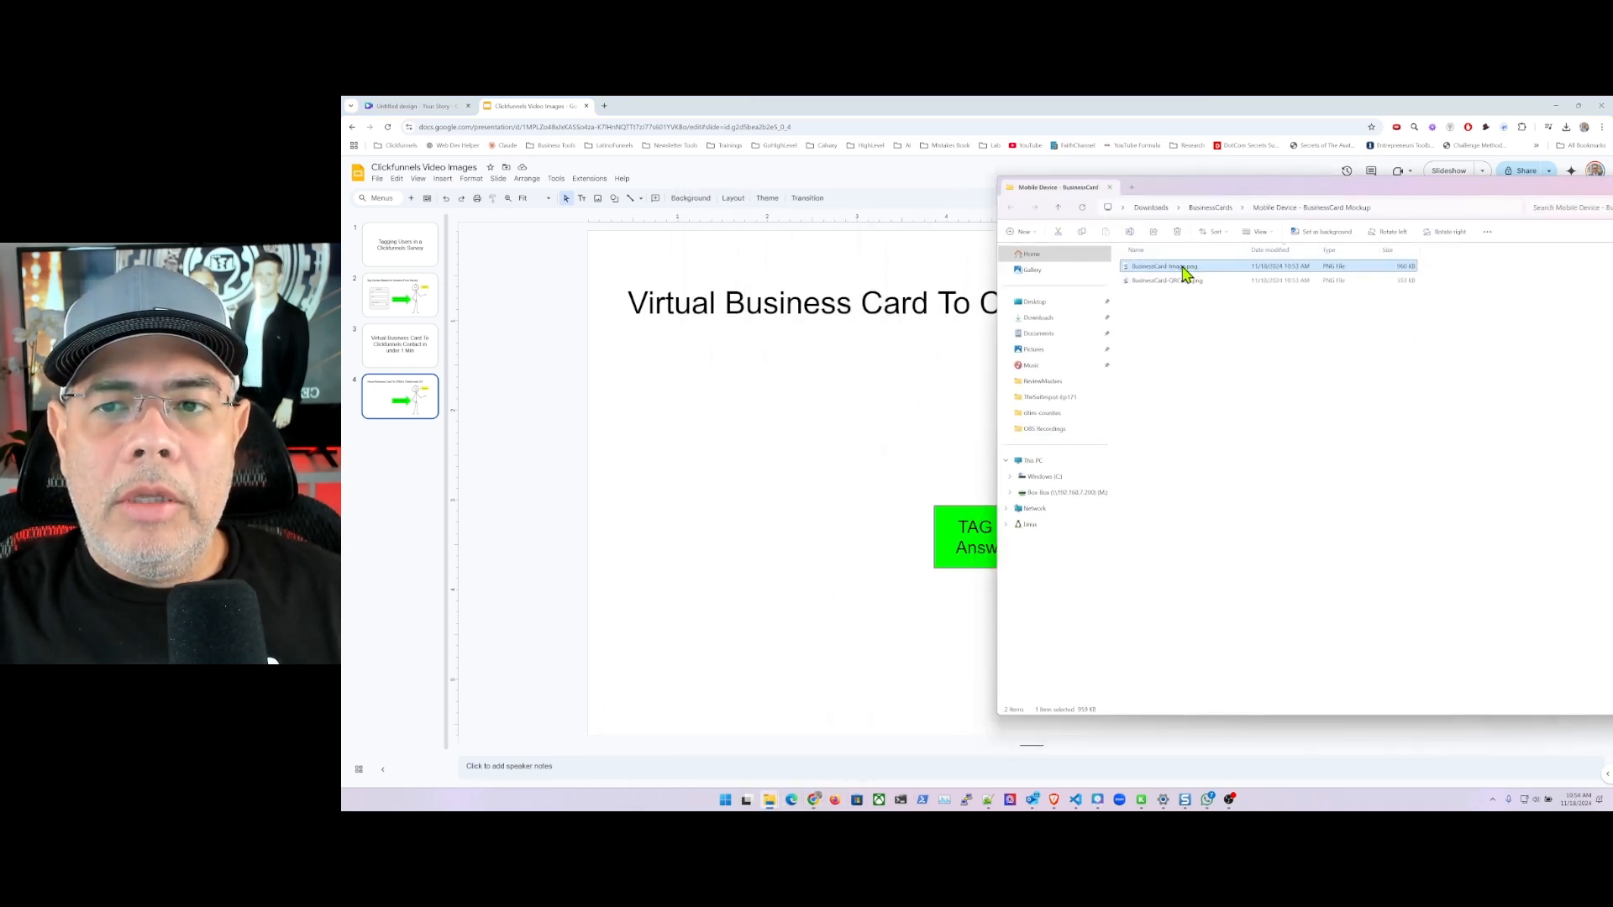
drag(1184, 272, 780, 452)
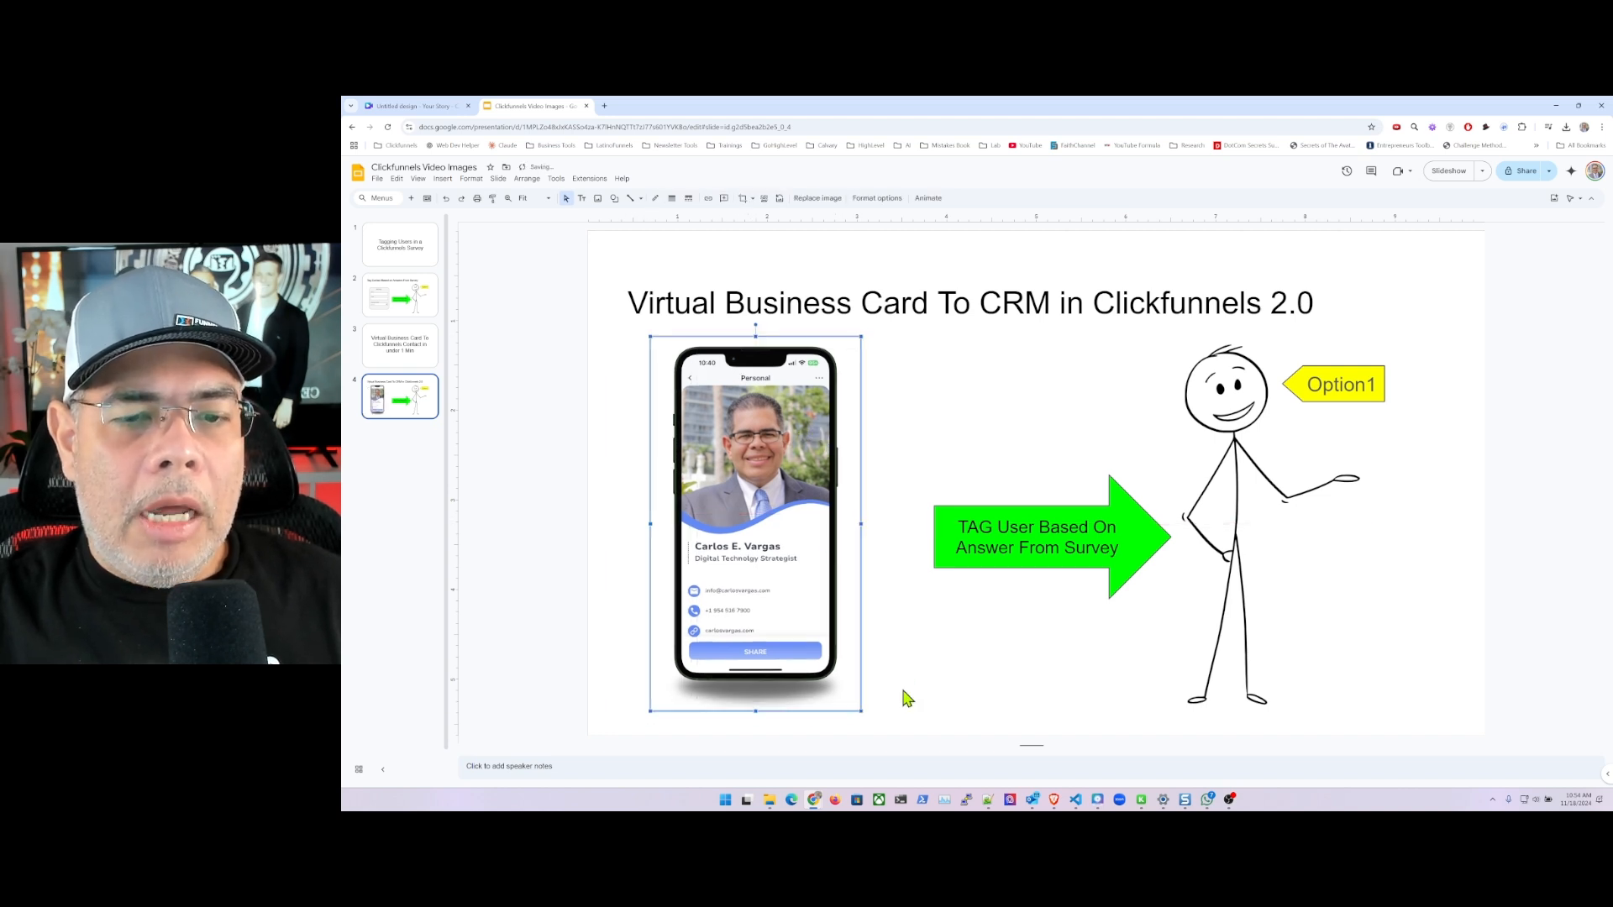
click(931, 691)
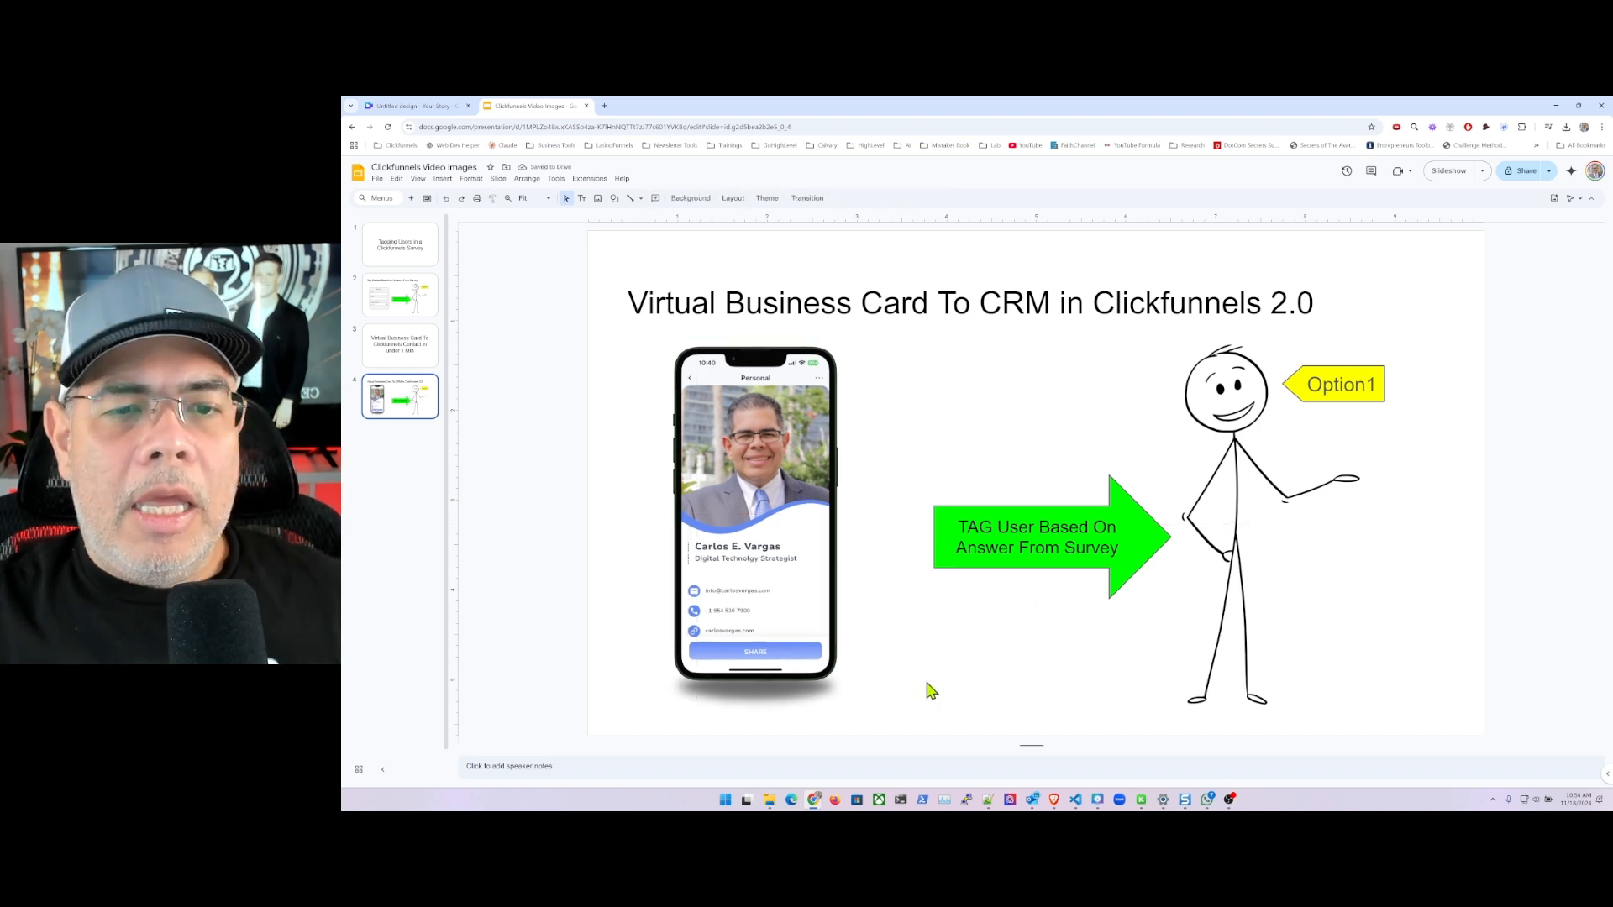